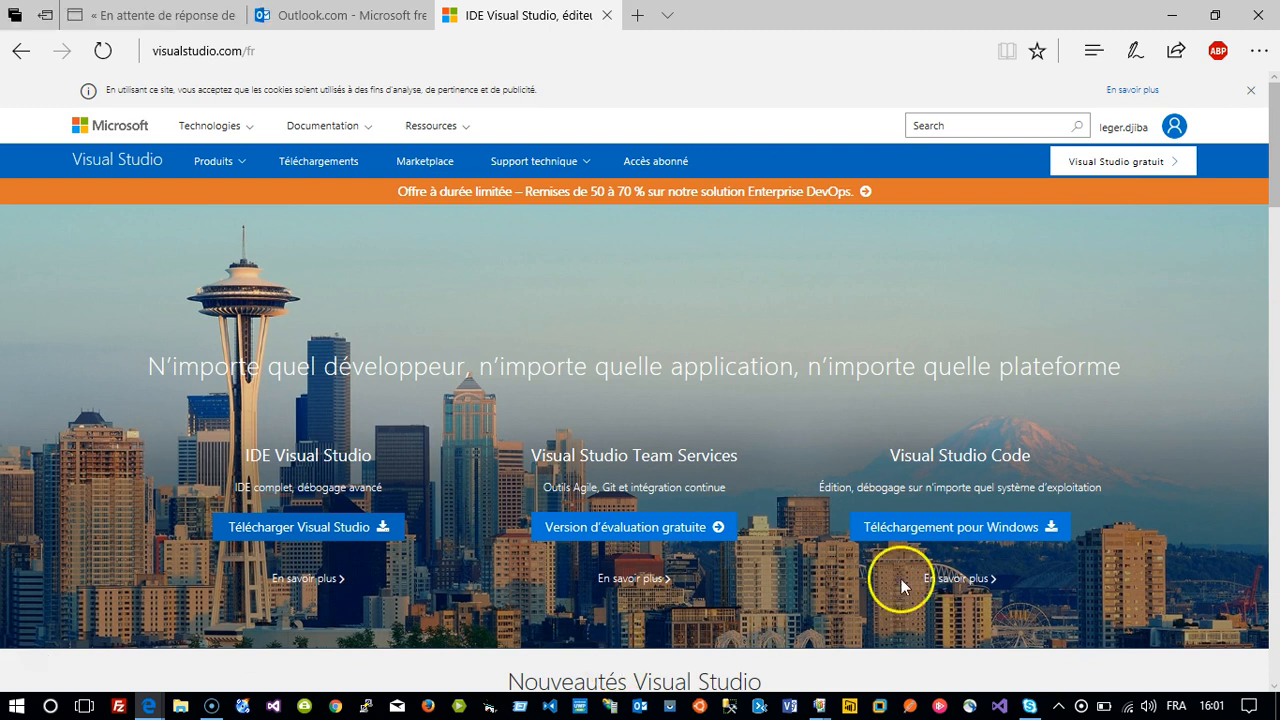
# Close the cookie banner at the top of visualstudio.com/fr.
pyautogui.click(1250, 90)
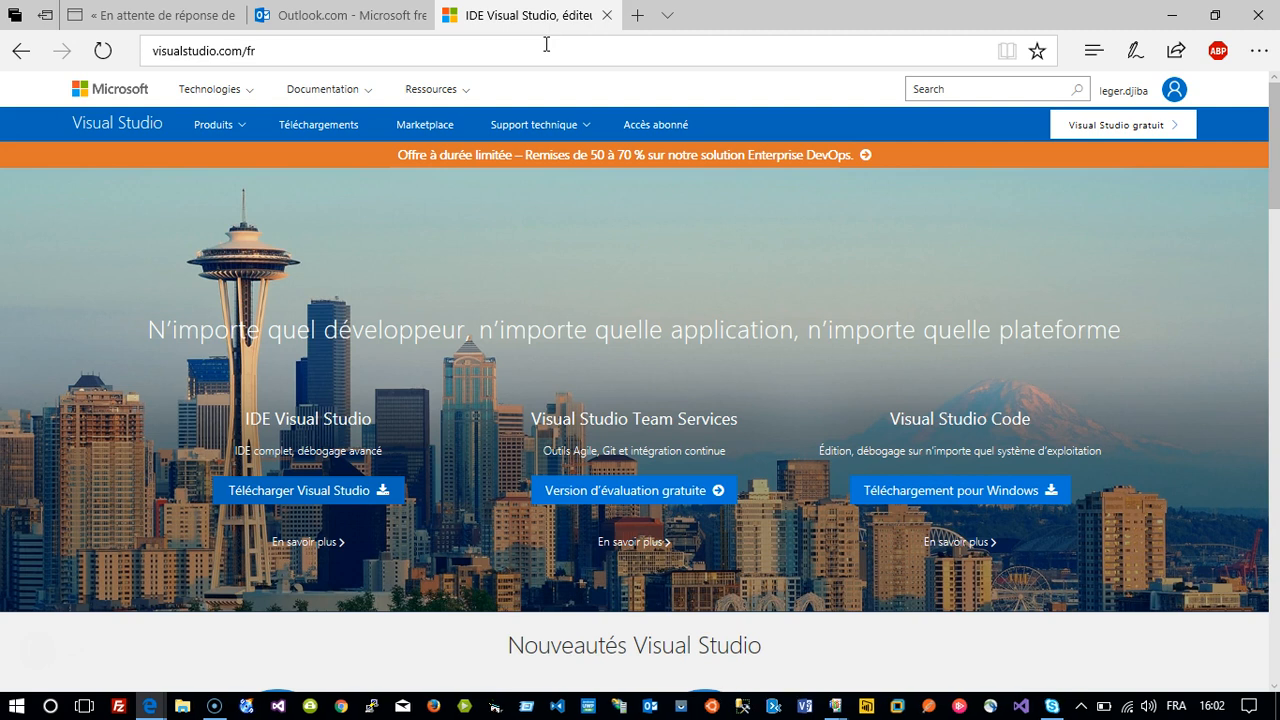
# Go to the account's visualstudio.com address to open its Projects page.
pyautogui.click(494, 47)
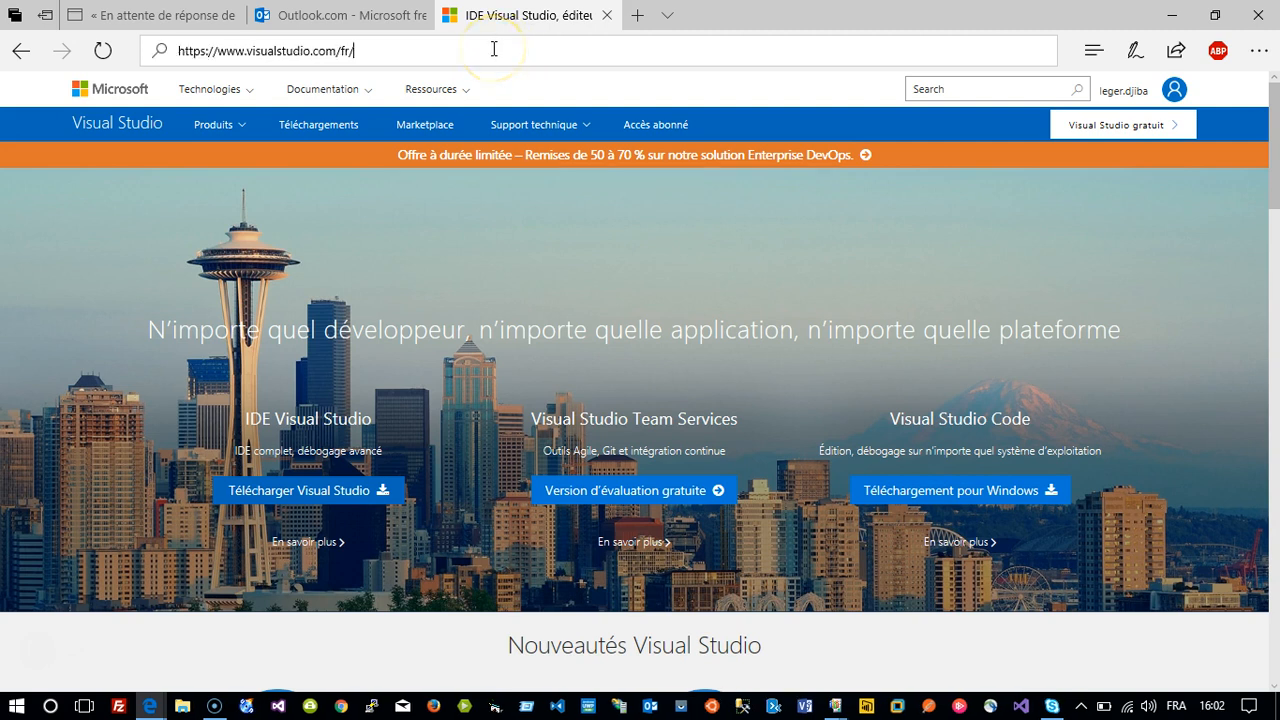
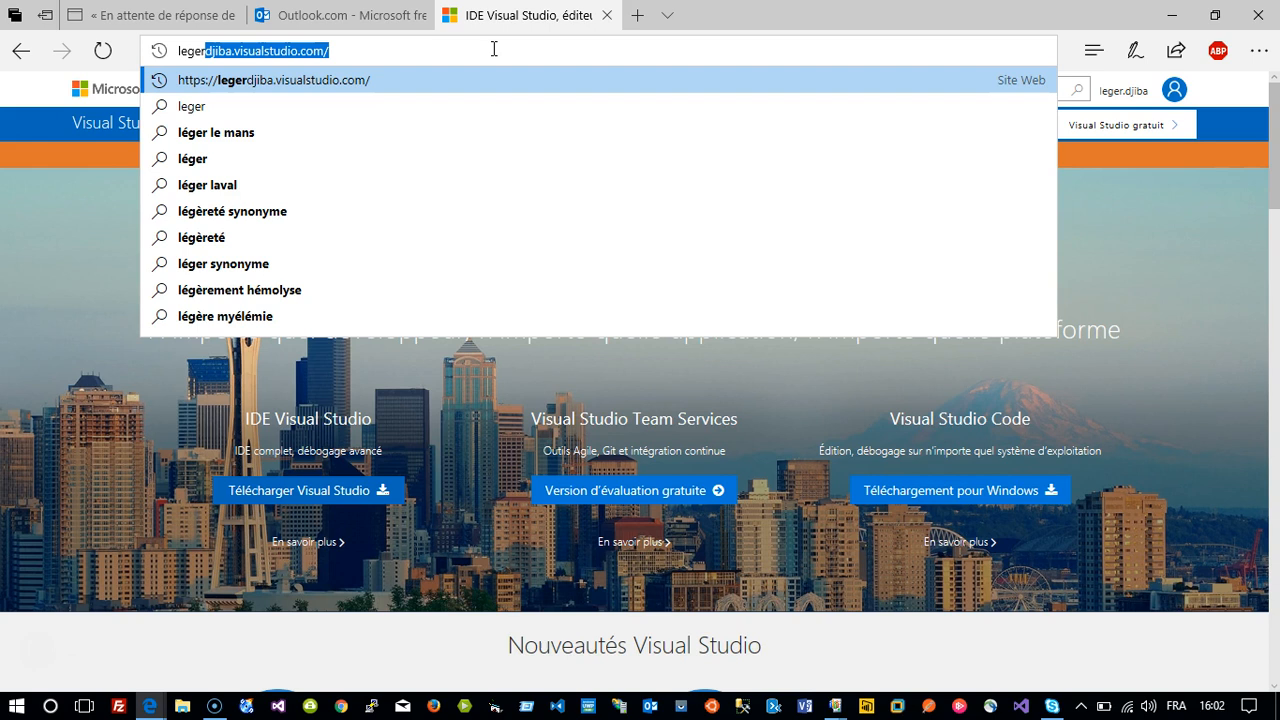
pyautogui.press('Return')
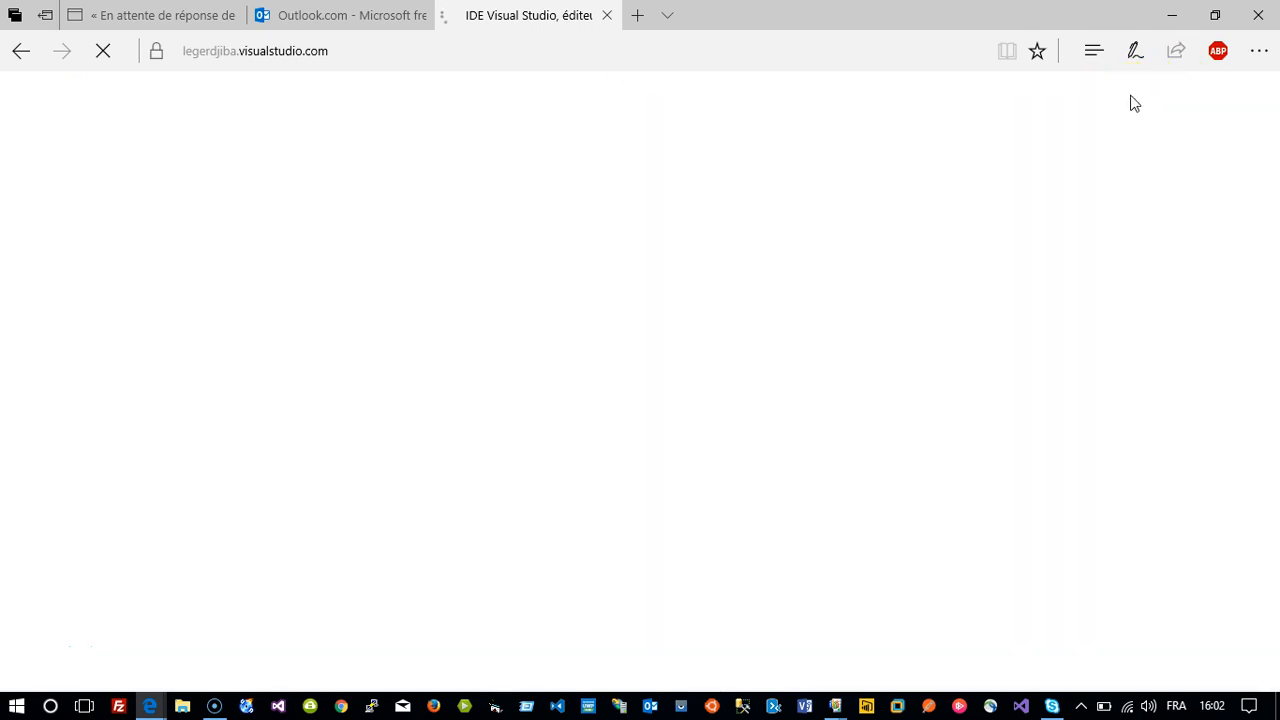
# Zoom the page to 125% from Edge's settings menu.
pyautogui.click(1259, 52)
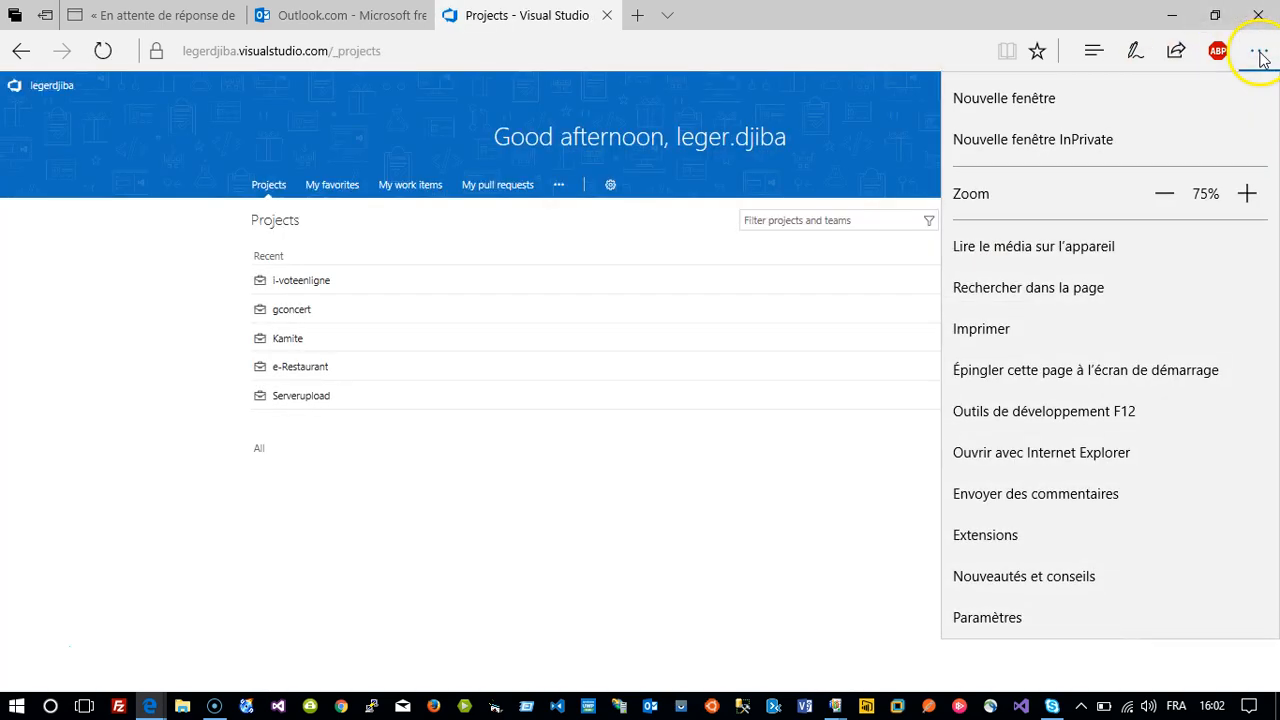
pyautogui.click(1247, 194)
pyautogui.click(1247, 194)
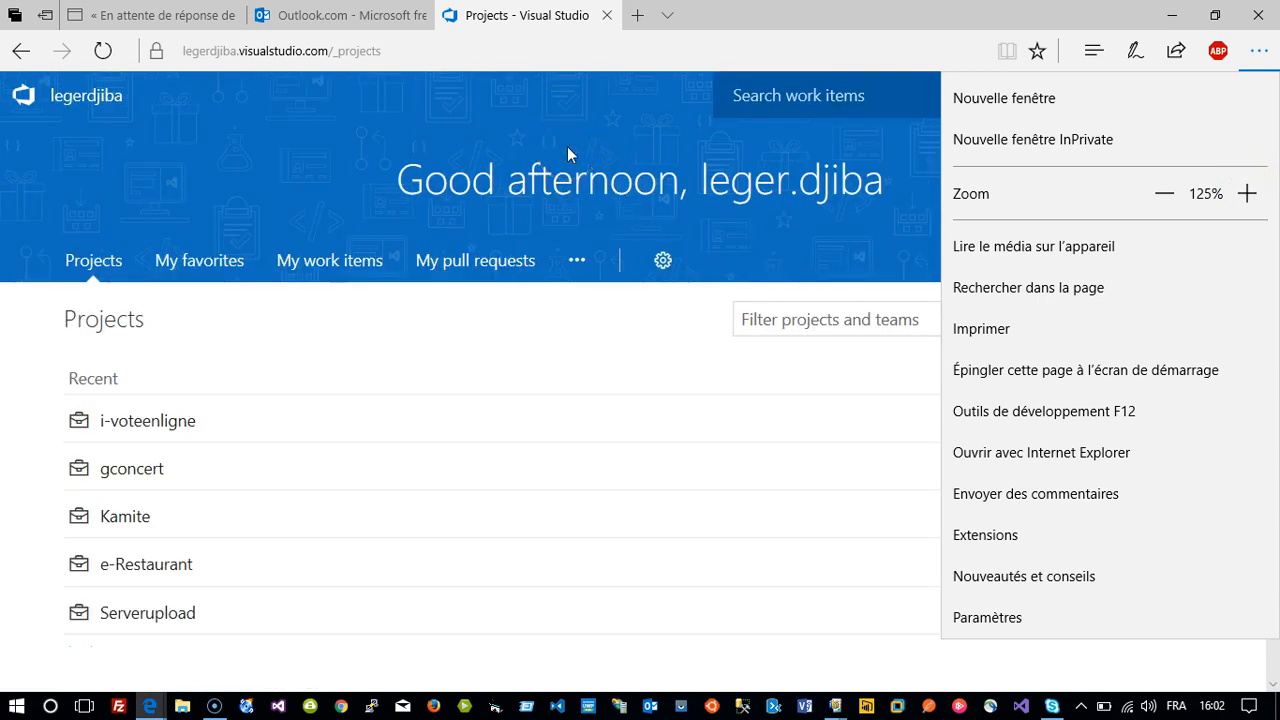
pyautogui.click(567, 148)
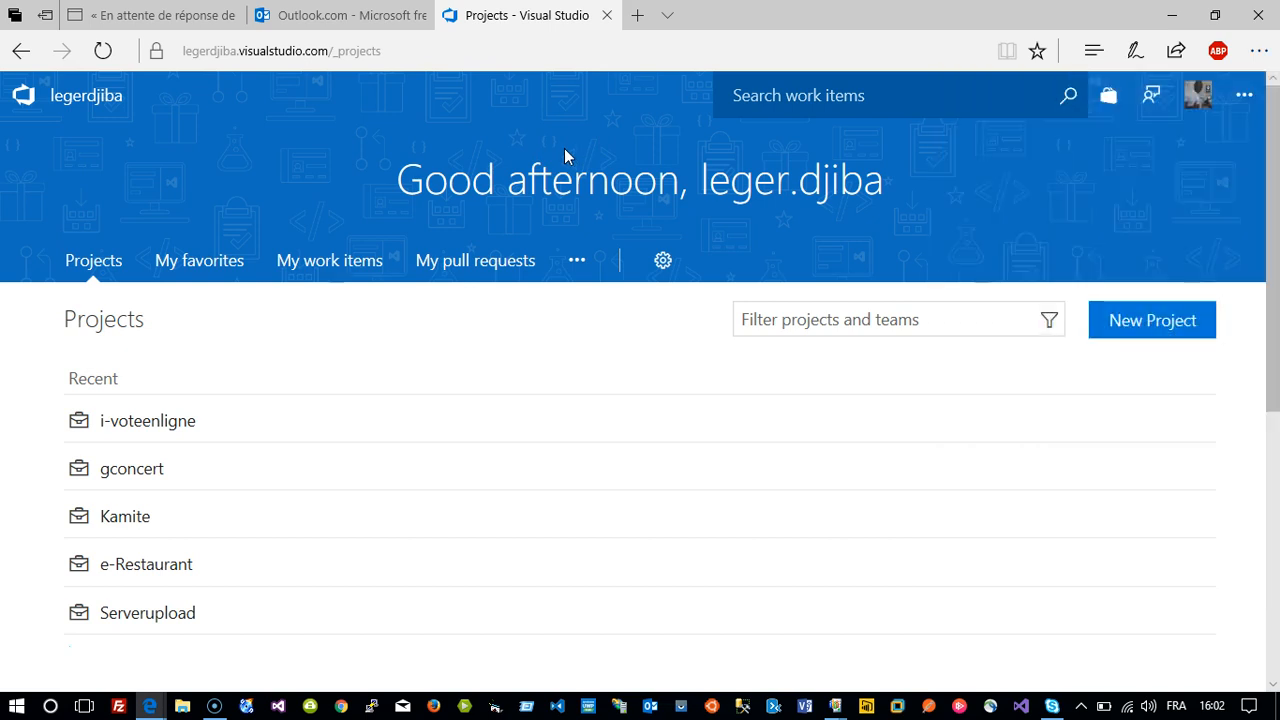
pyautogui.click(776, 317)
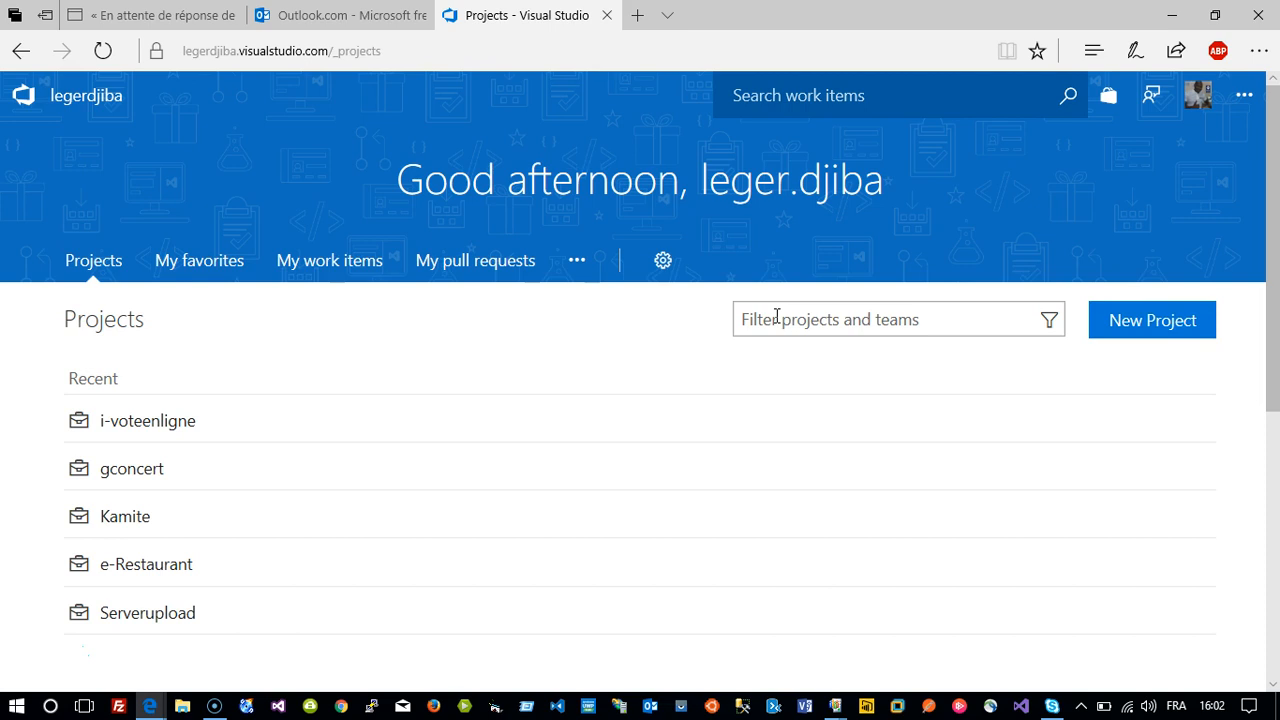
# Start a New Project and replace the first typed name with e-arrosage.
pyautogui.click(1137, 334)
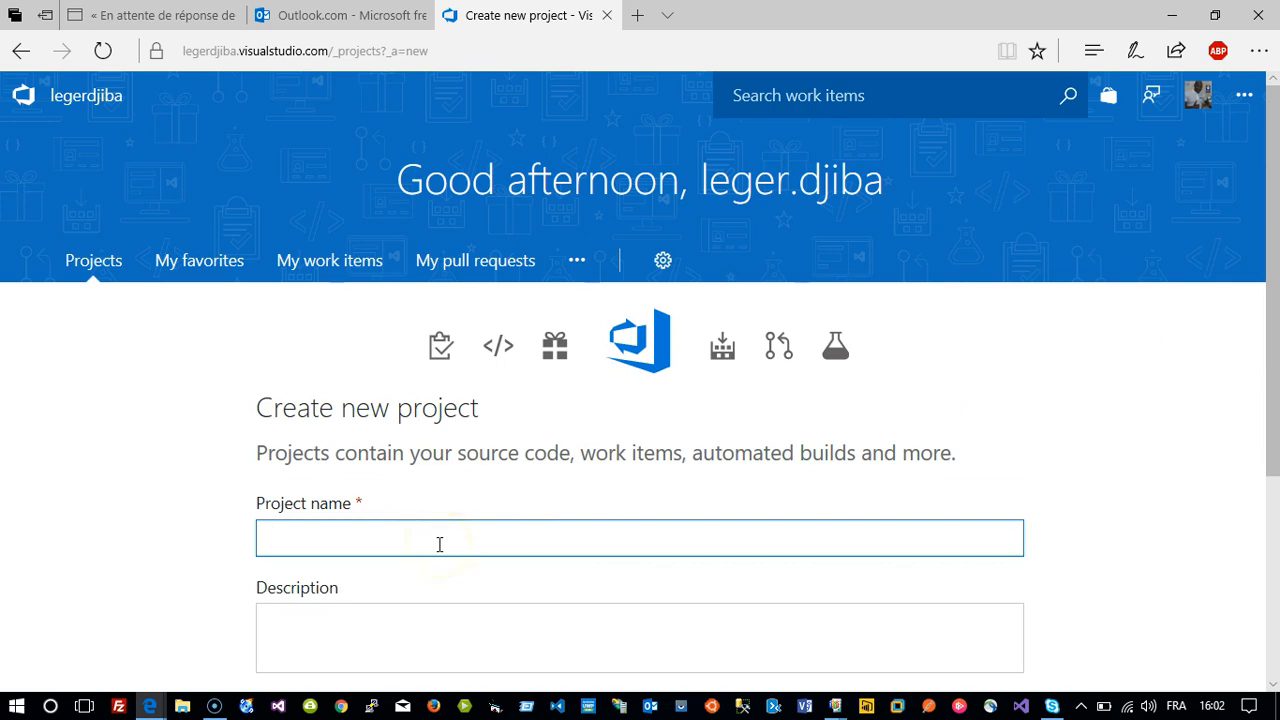
pyautogui.write('Arrosage au')
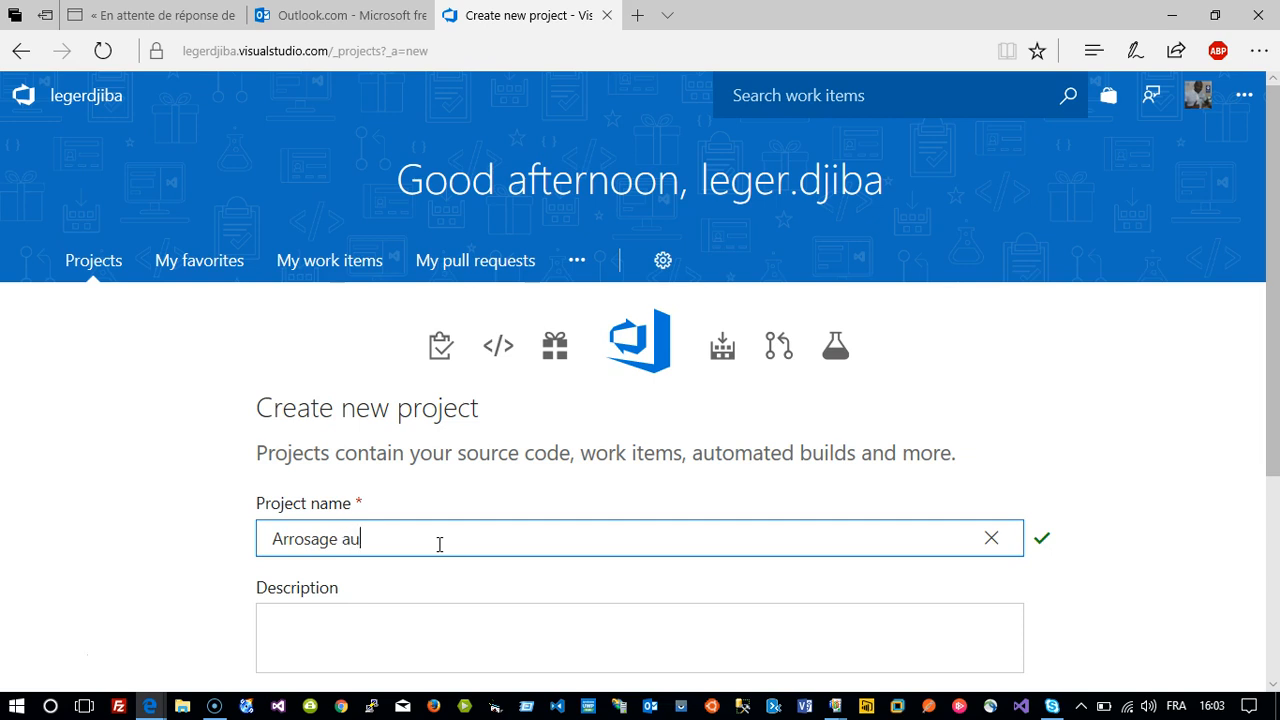
pyautogui.write('tomatique via mobile')
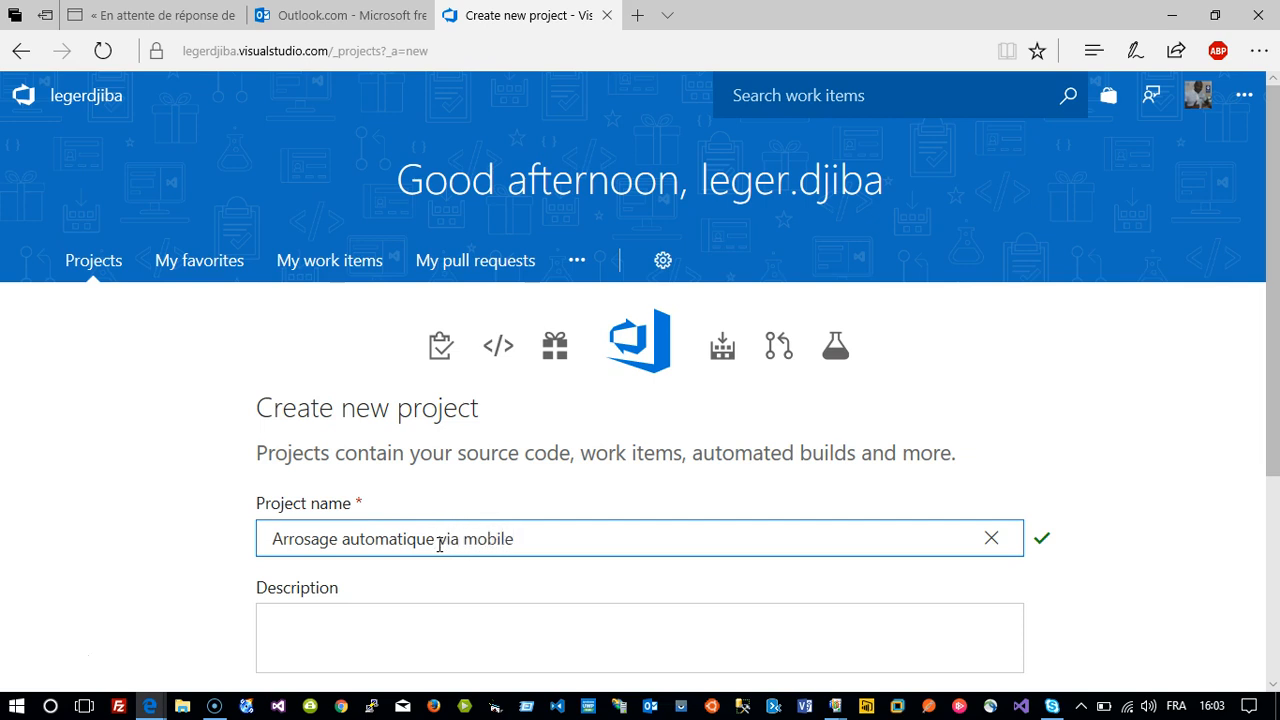
pyautogui.hotkey('ctrl', 'a')
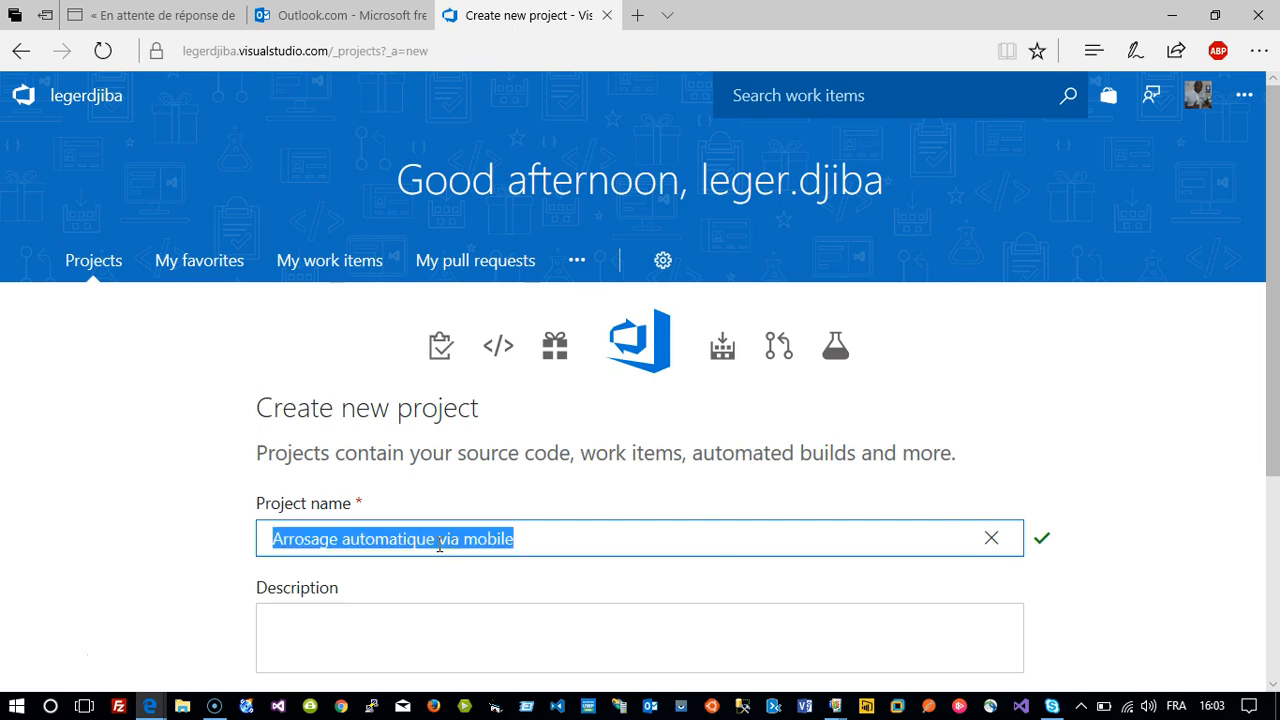
pyautogui.press('BackSpace')
pyautogui.write('e-')
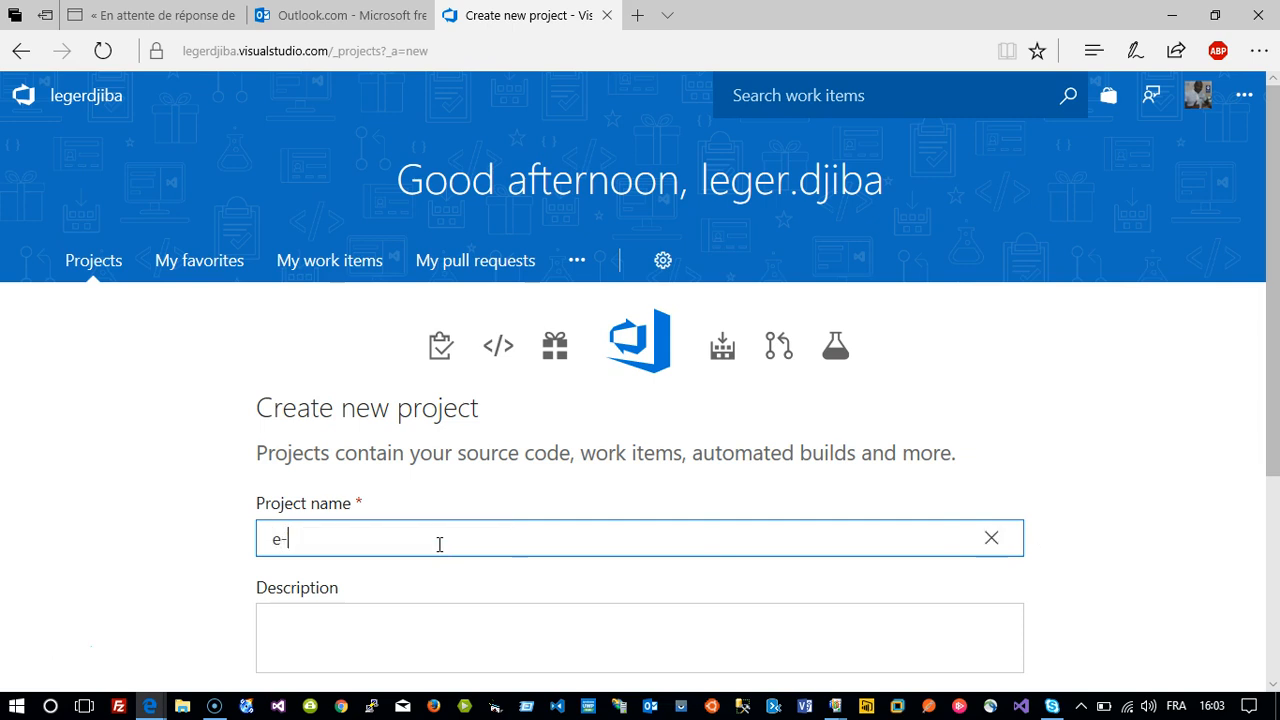
pyautogui.write('arrosage')
pyautogui.press('Tab')
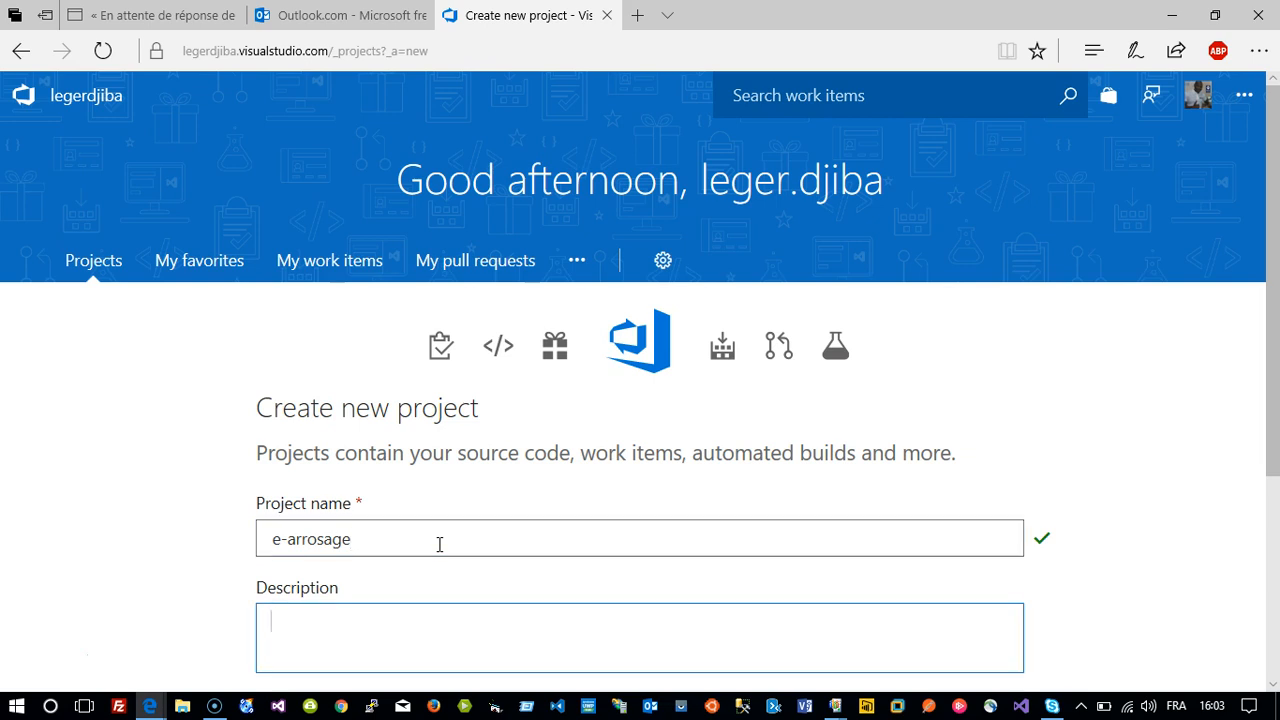
# Write the description line 'Arrosage automatique d'un champ via une application mobile.'.
pyautogui.write('Arrosage automatique via mobile')
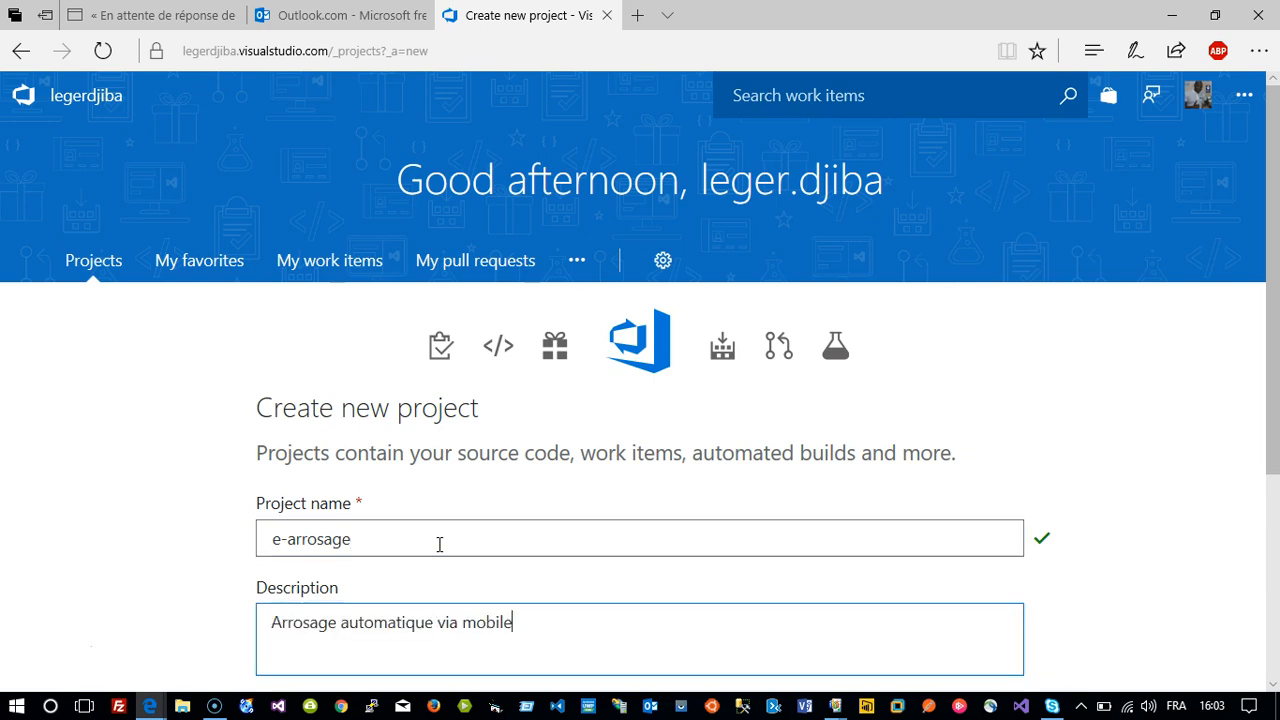
pyautogui.click(450, 626)
pyautogui.write("d'")
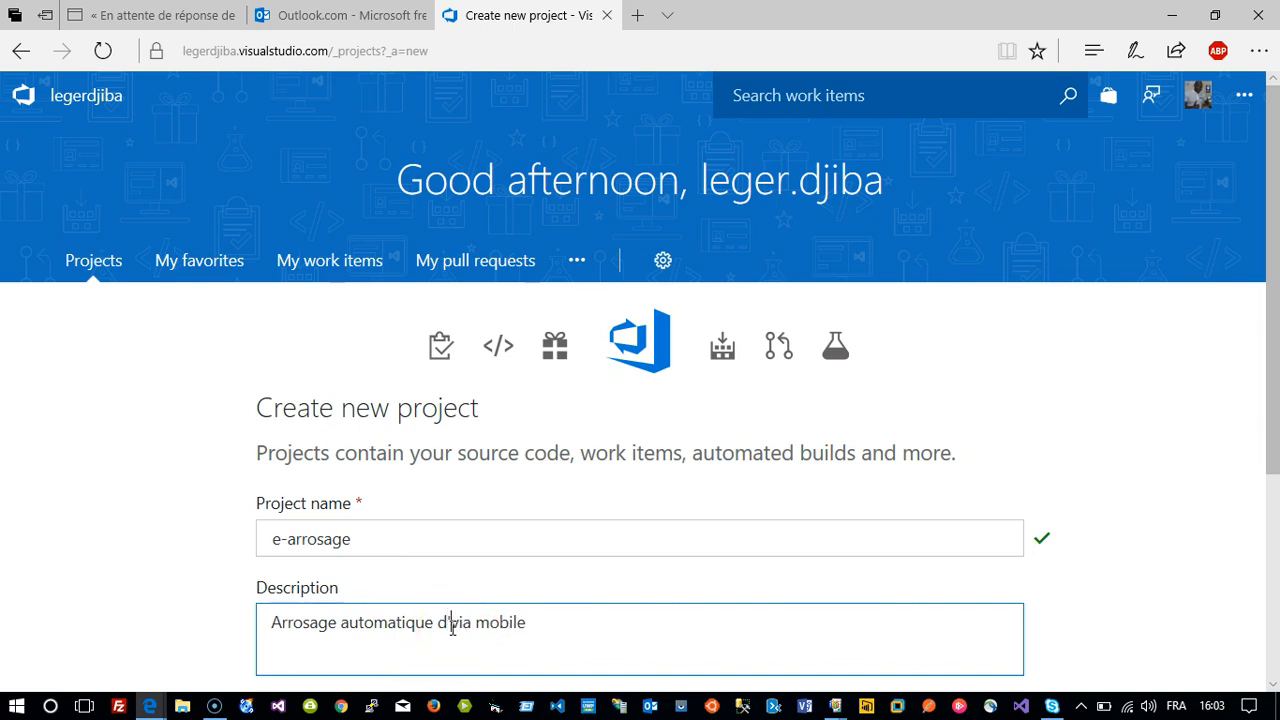
pyautogui.write('un champ')
pyautogui.click(441, 622)
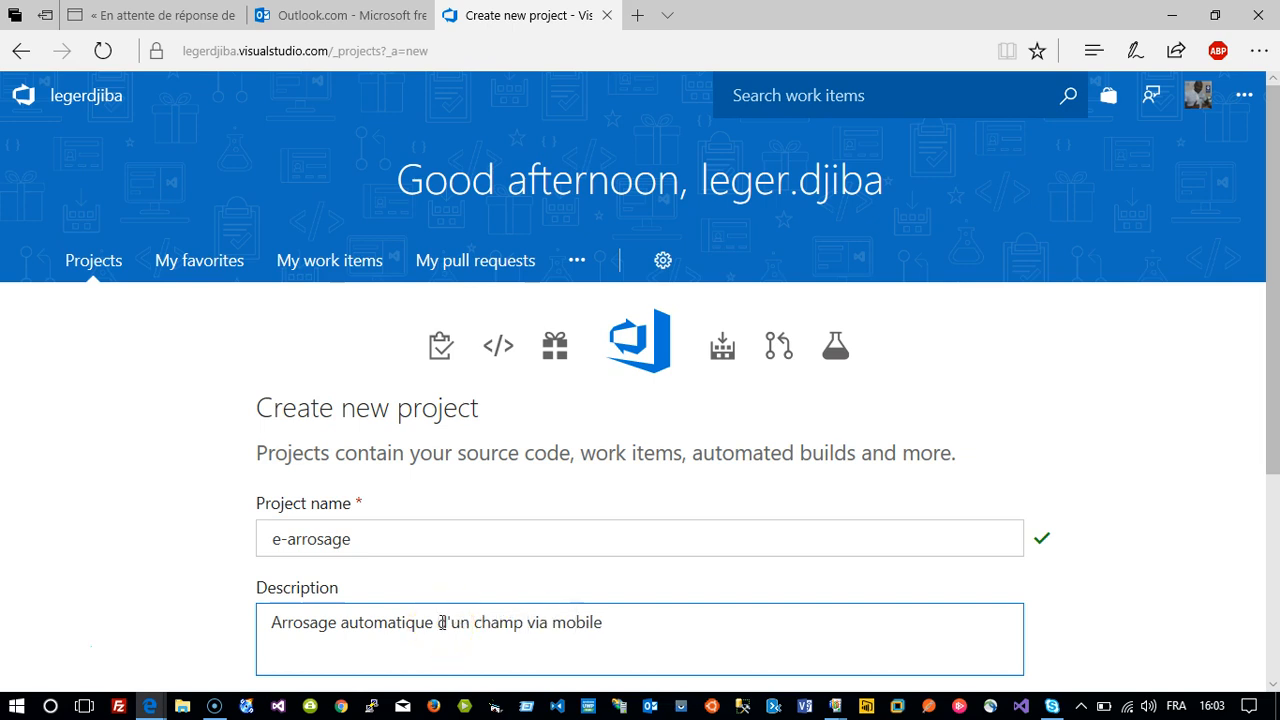
pyautogui.click(553, 622)
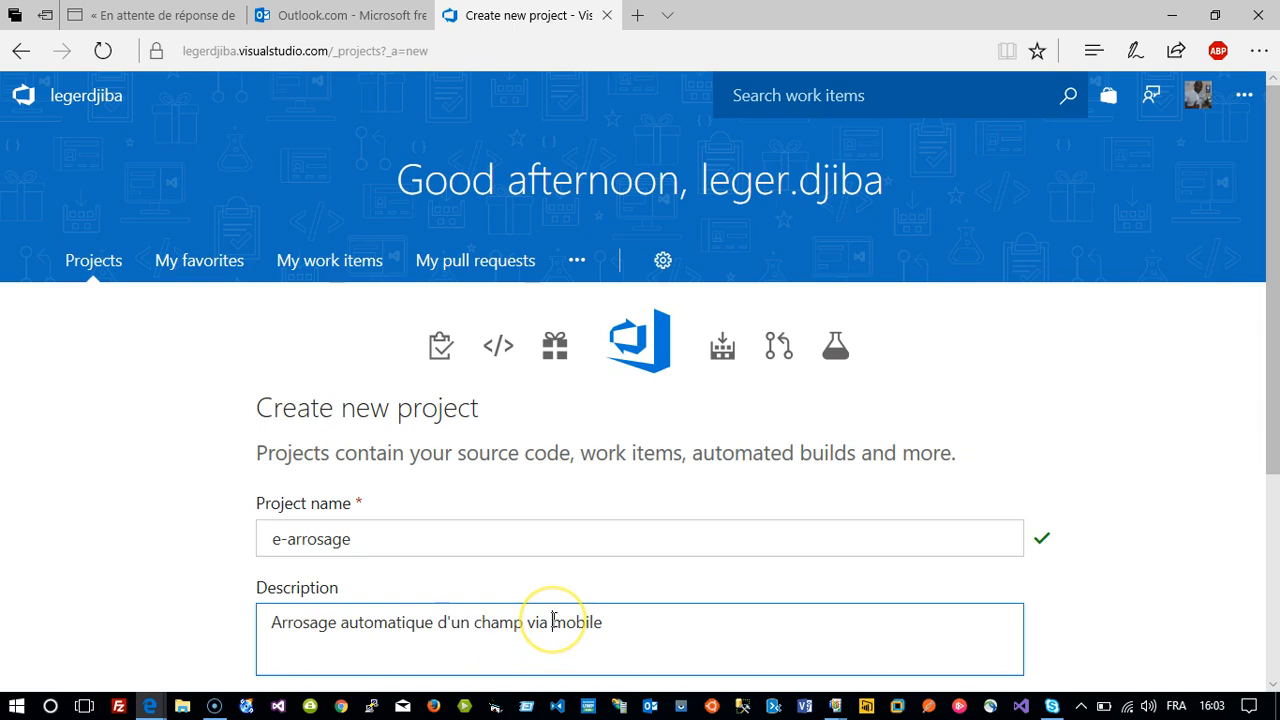
pyautogui.write('une application')
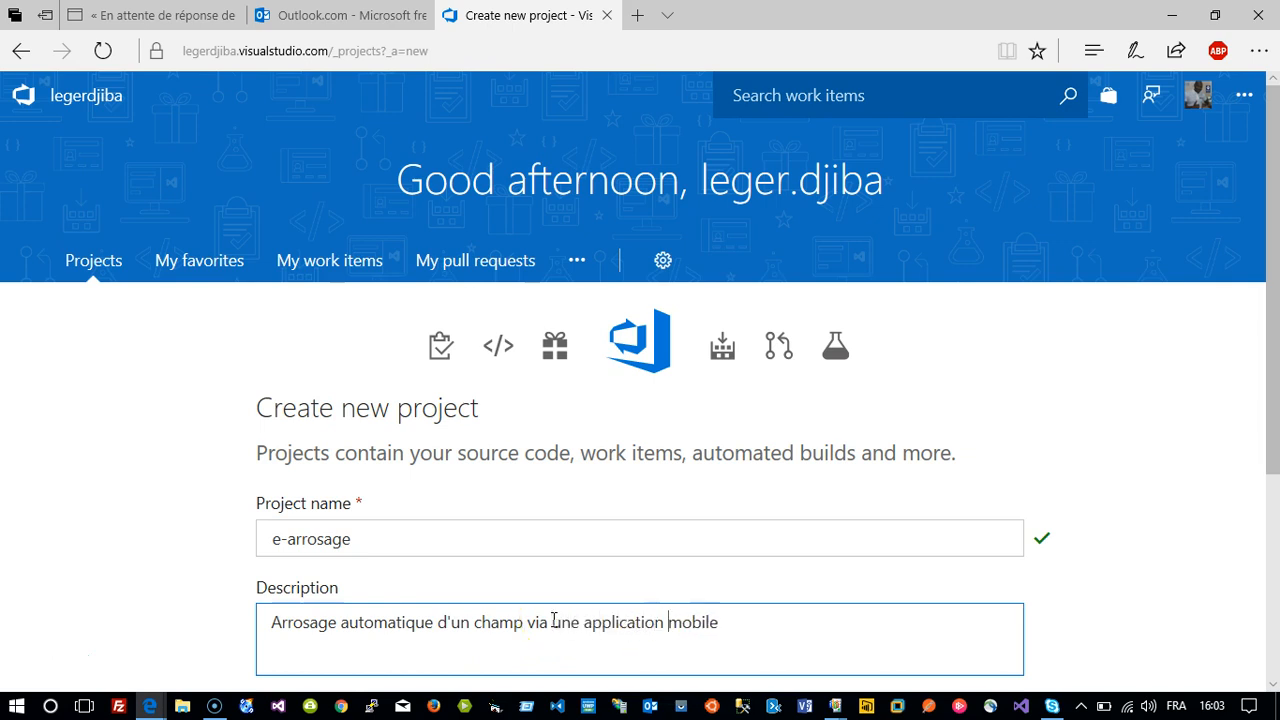
pyautogui.press('Right')
pyautogui.press('Right')
pyautogui.press('Right')
pyautogui.press('Right')
pyautogui.press('Right')
pyautogui.press('Right')
pyautogui.write('.')
pyautogui.press('Return')
pyautogui.click(308, 661)
pyautogui.write('2')
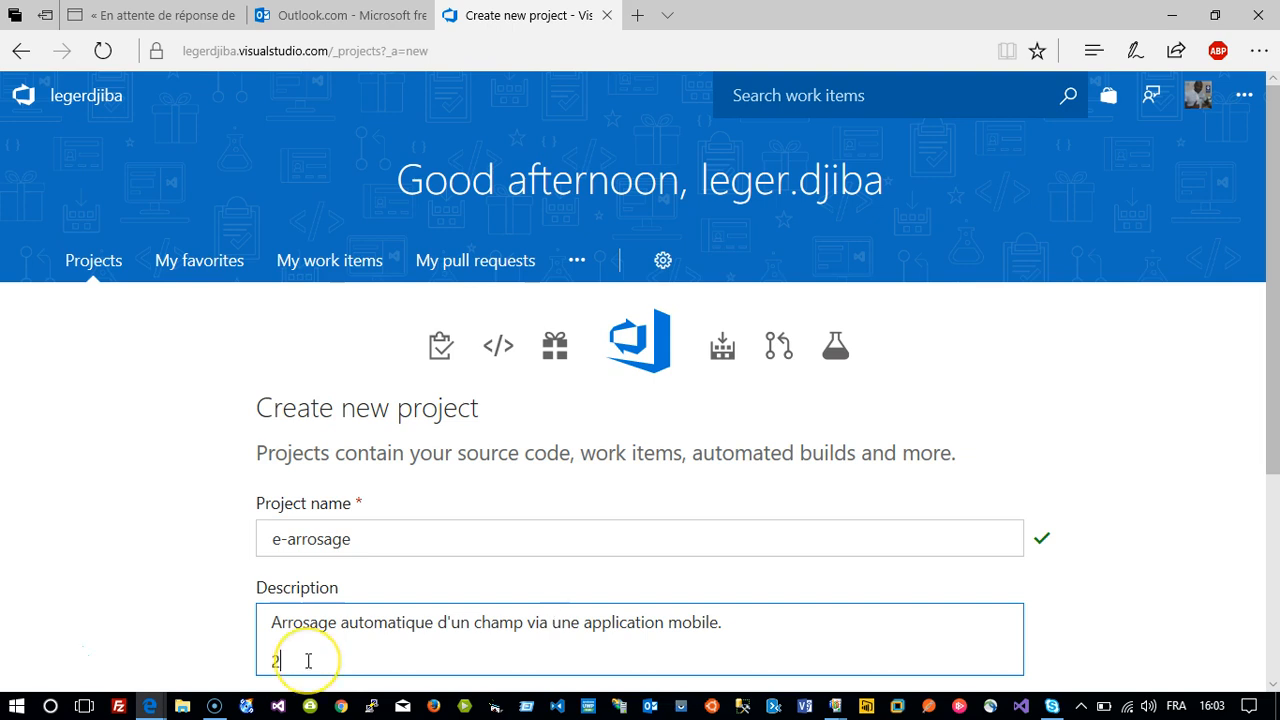
pyautogui.press('BackSpace')
pyautogui.press('BackSpace')
pyautogui.press('Return')
pyautogui.write('2')
pyautogui.press('BackSpace')
pyautogui.write('4')
pyautogui.press('BackSpace')
pyautogui.write('@')
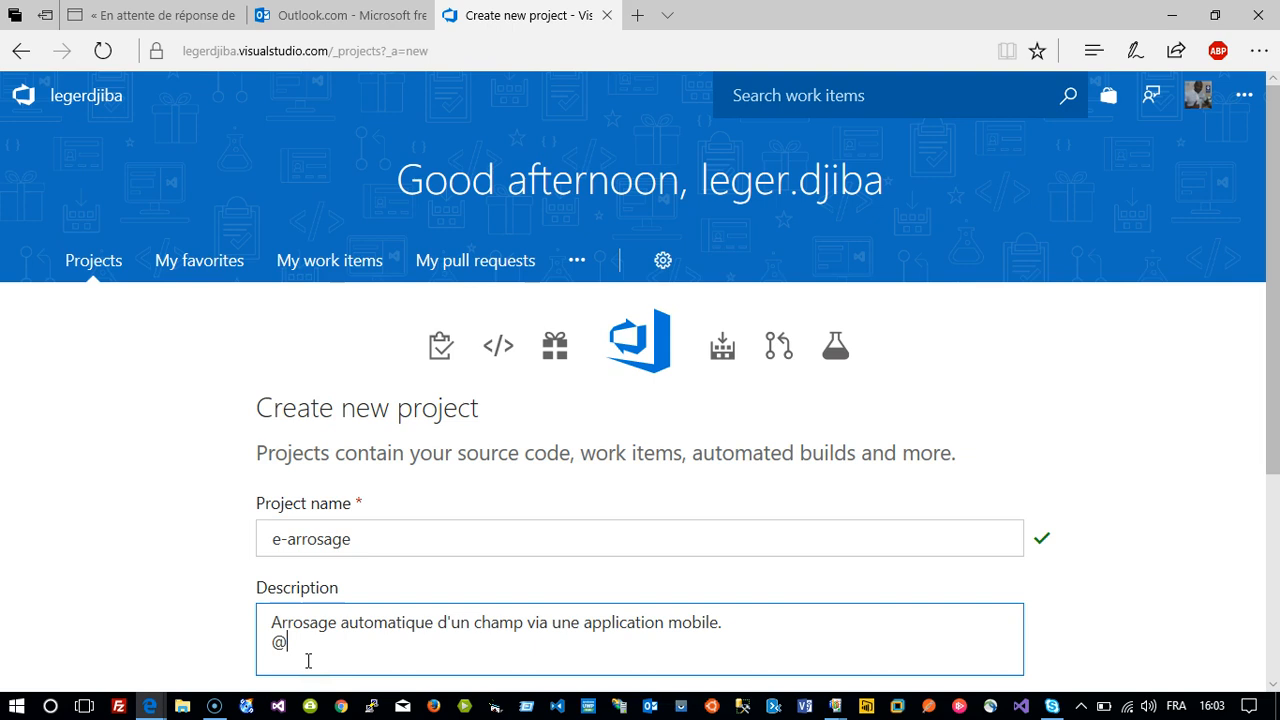
pyautogui.write('A2DG CI')
pyautogui.press('Tab')
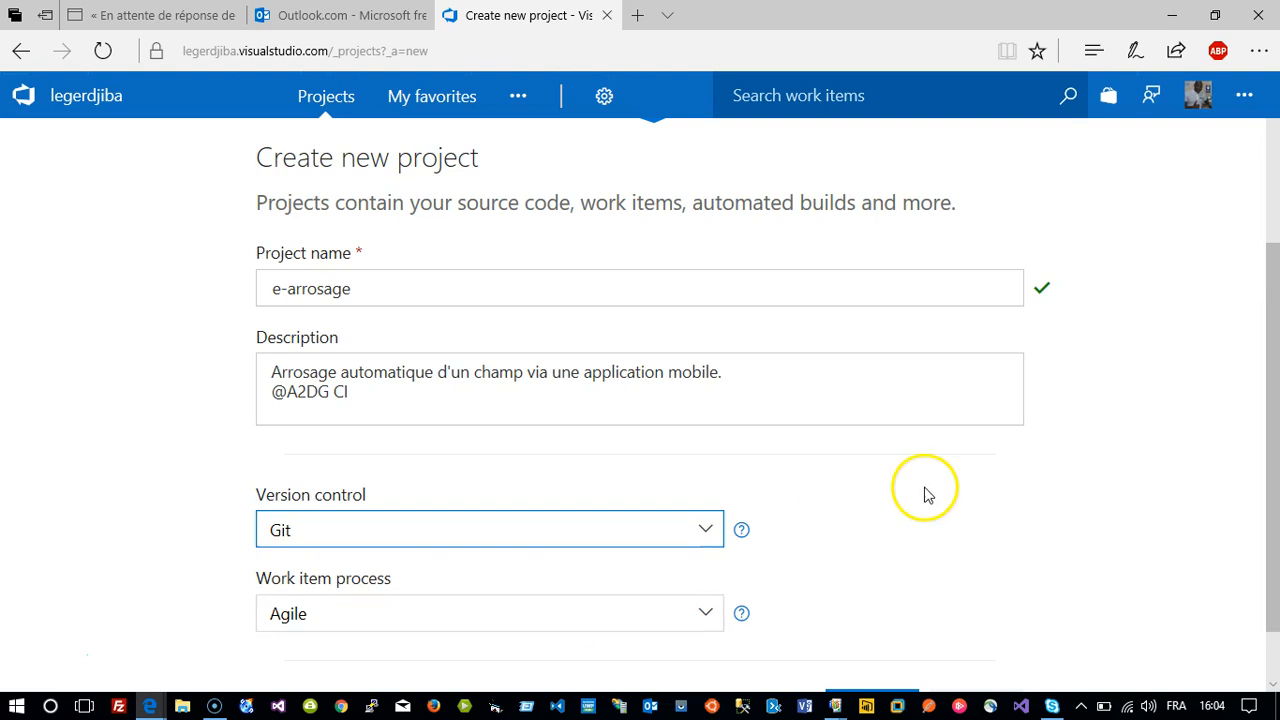
# Click Create for e-arrosage and scroll through its new overview page.
pyautogui.click(877, 635)
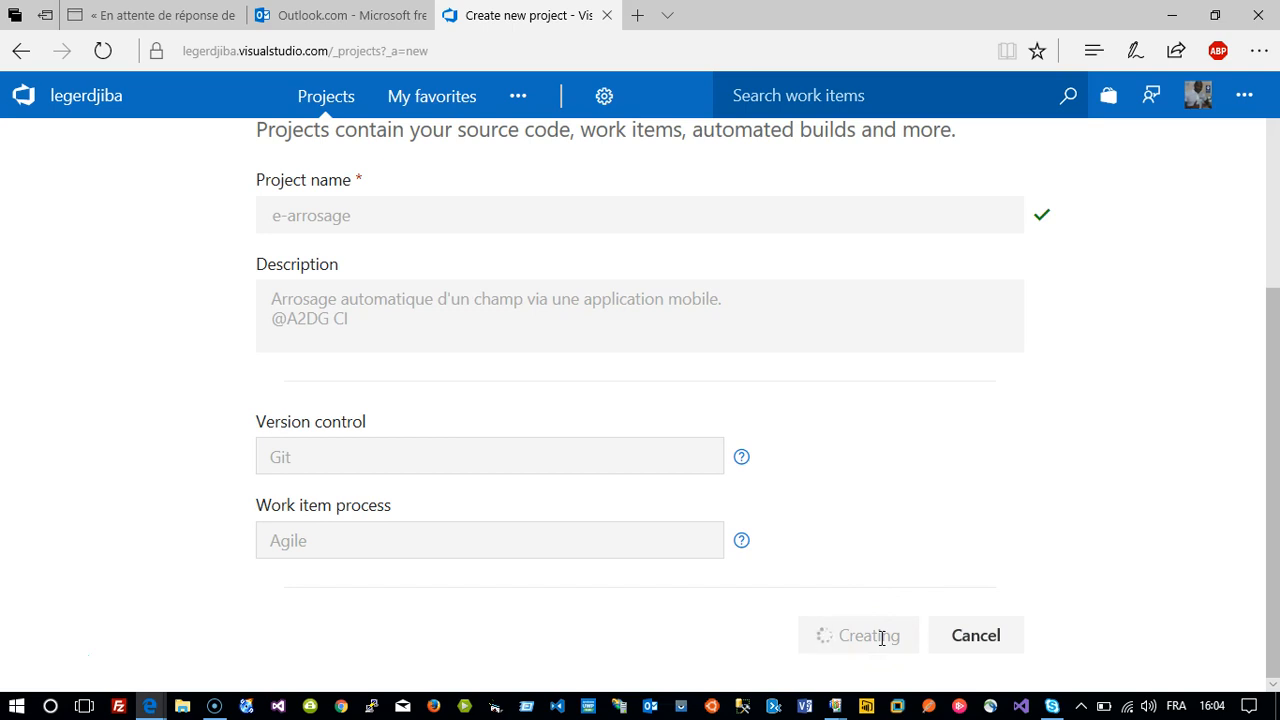
pyautogui.scroll(1, 882, 638)
pyautogui.scroll(-1, 882, 638)
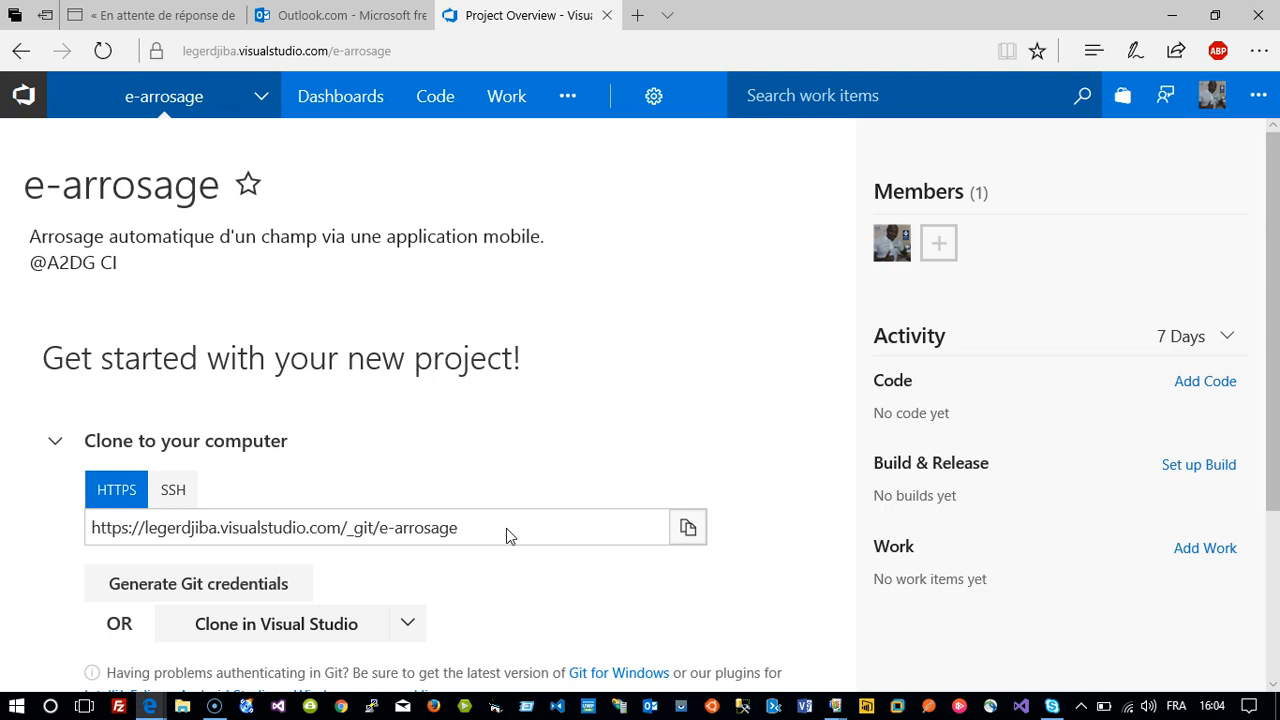
# In Manage membership, switch the keyboard to English (US), then search for and save a new team member.
pyautogui.click(939, 246)
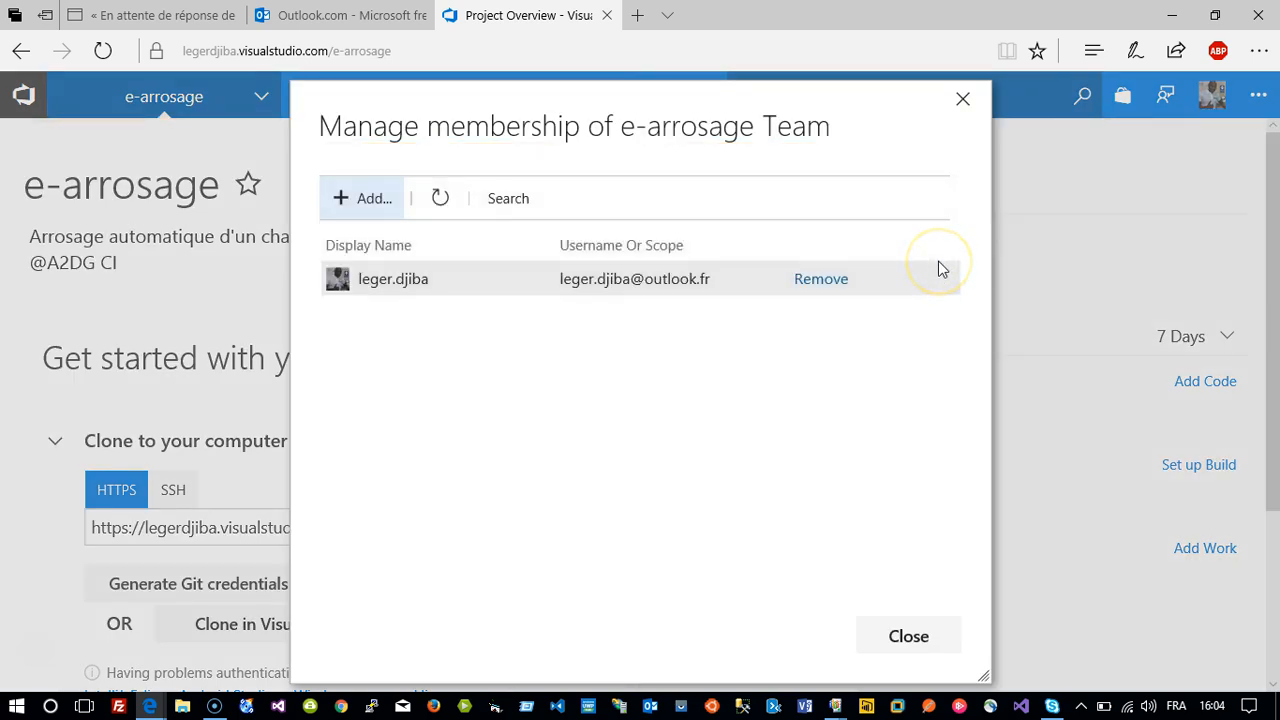
pyautogui.click(889, 262)
pyautogui.click(372, 199)
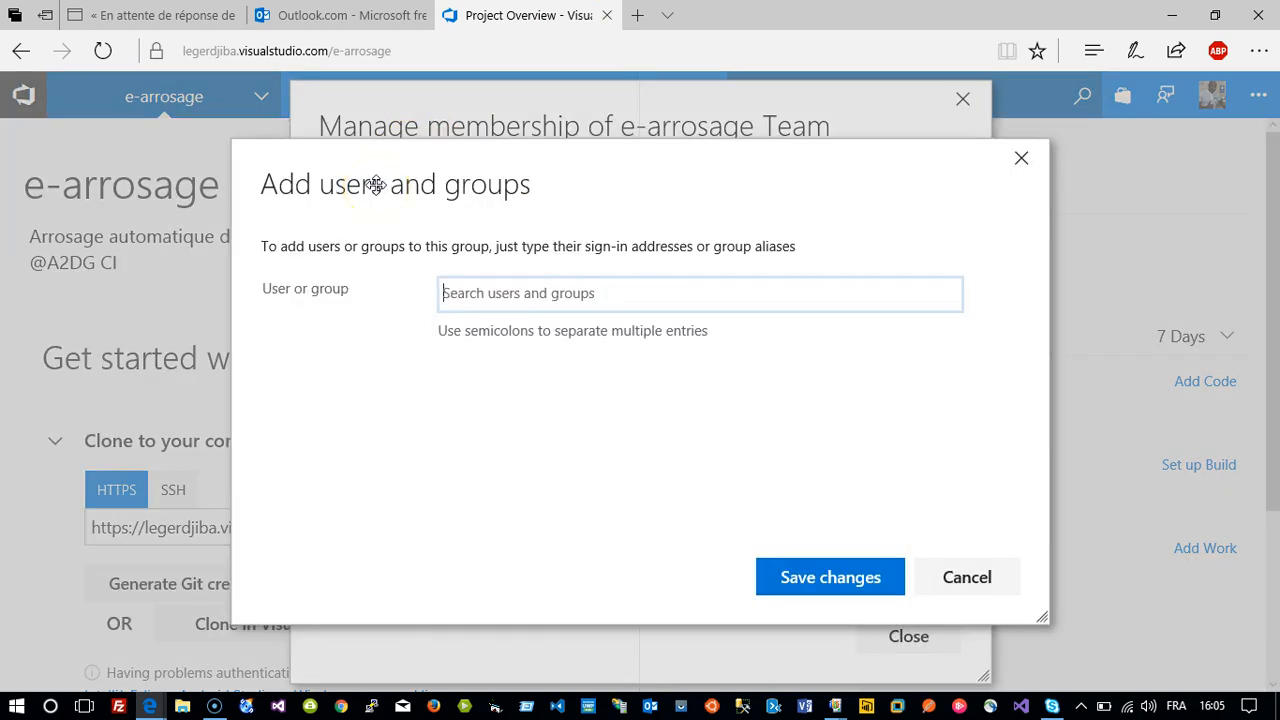
pyautogui.write('pq')
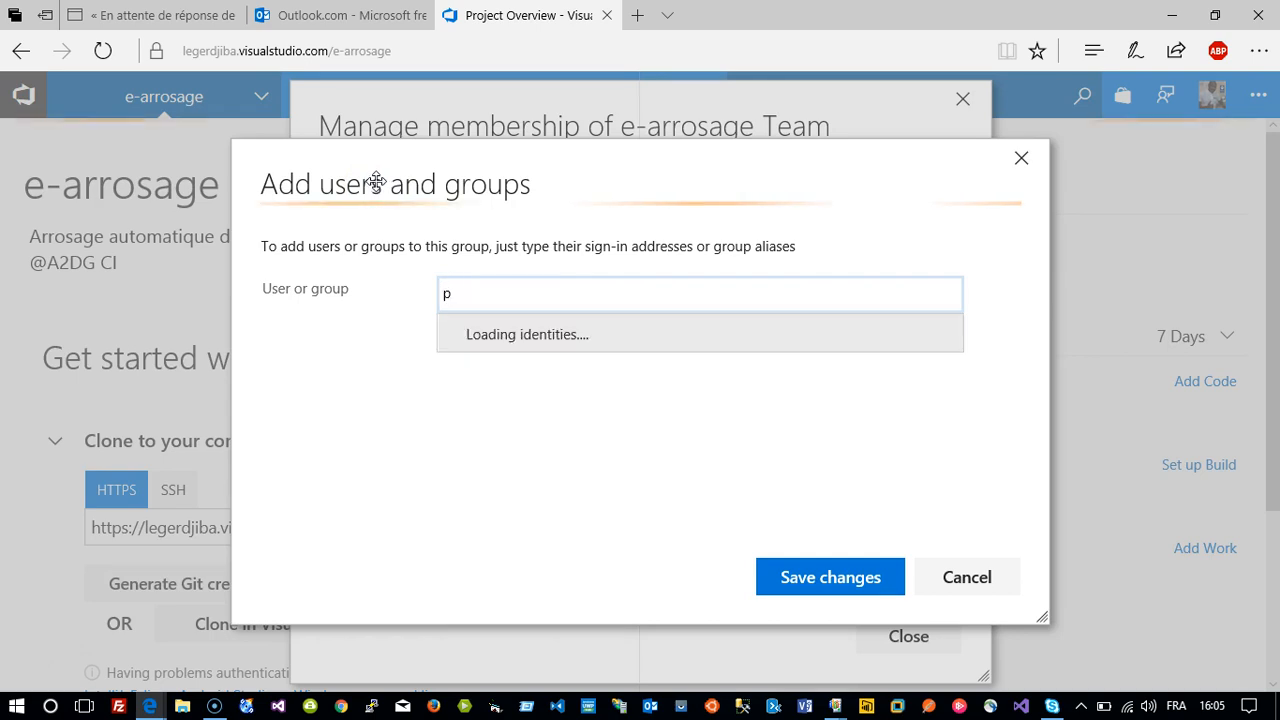
pyautogui.press('BackSpace')
pyautogui.press('BackSpace')
pyautogui.click(670, 286)
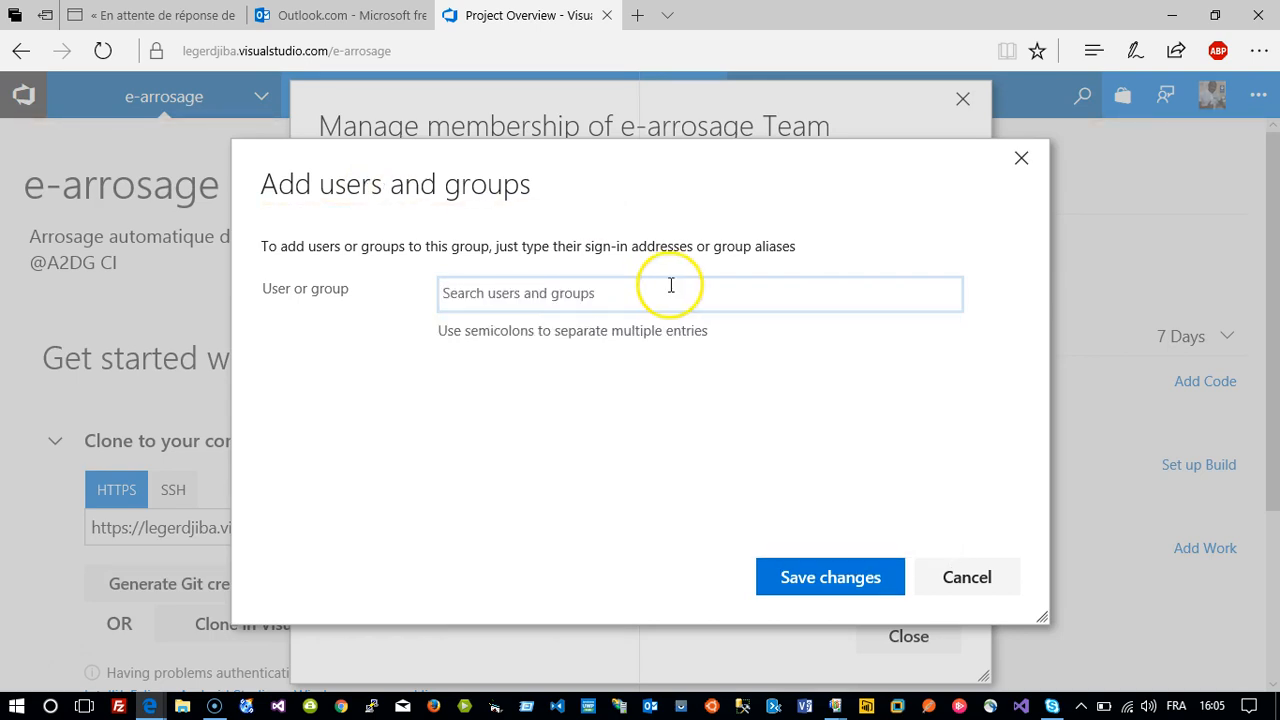
pyautogui.click(1176, 706)
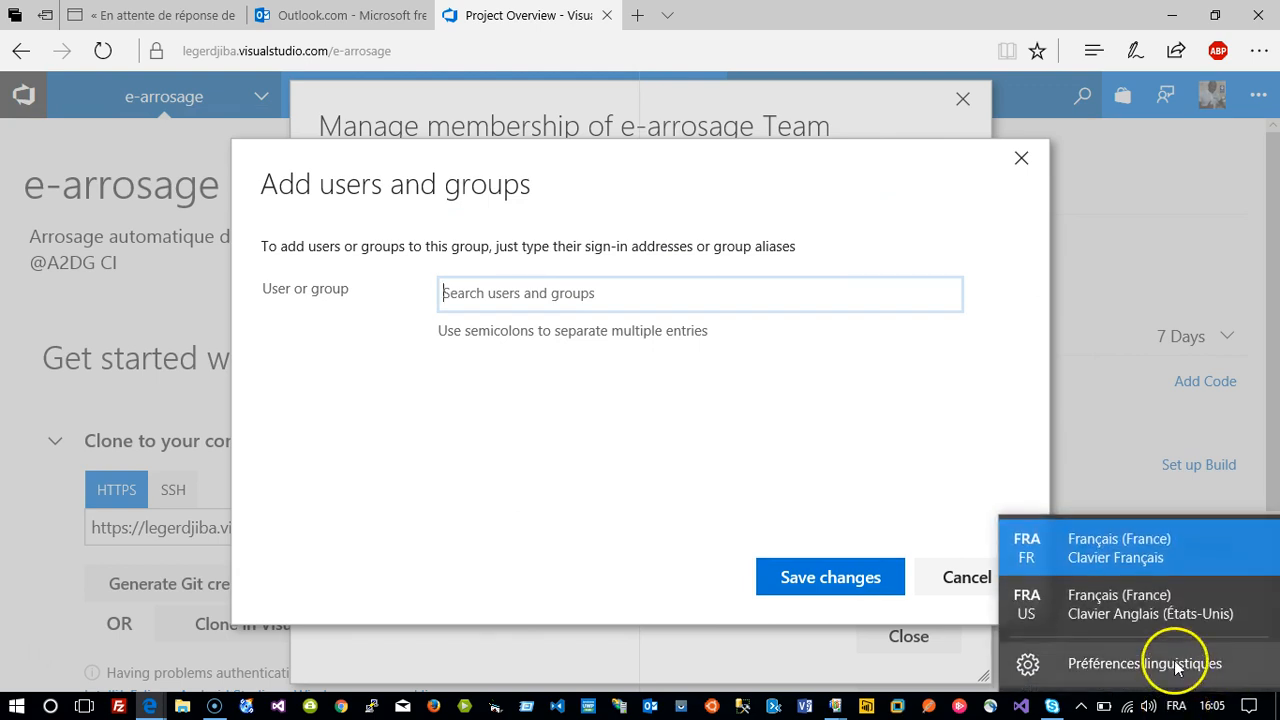
pyautogui.click(1150, 626)
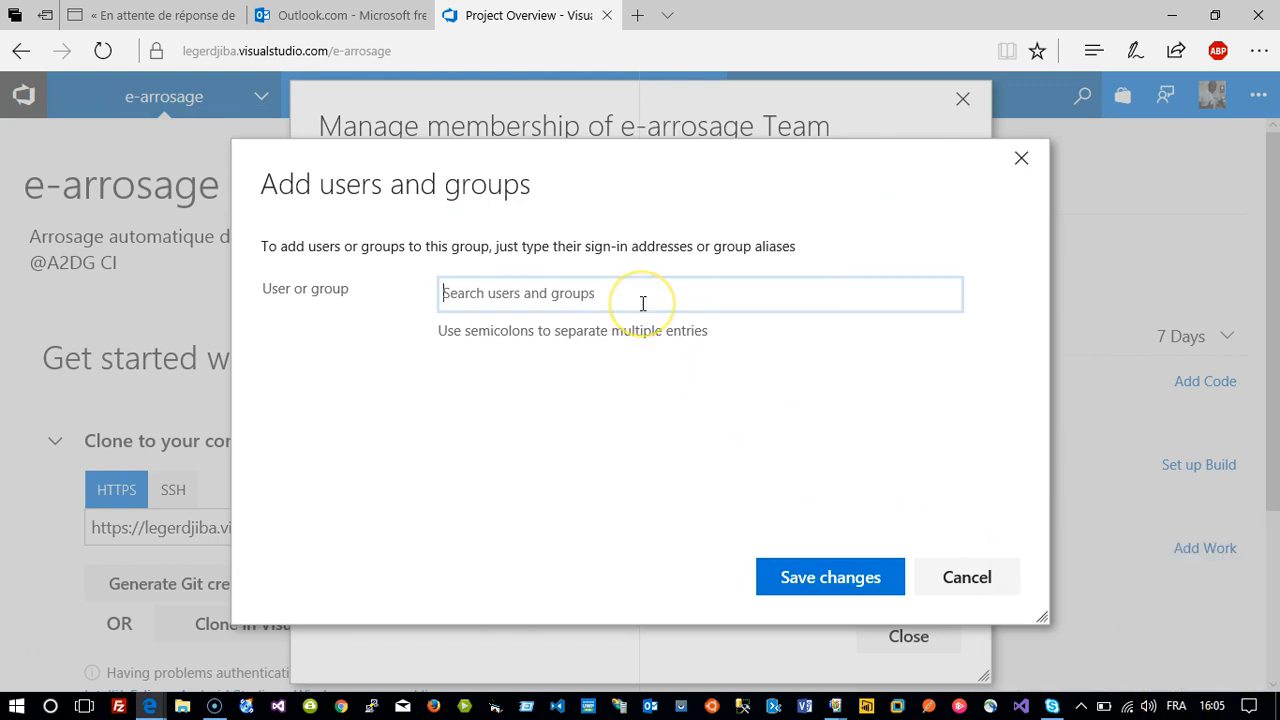
pyautogui.write('pan')
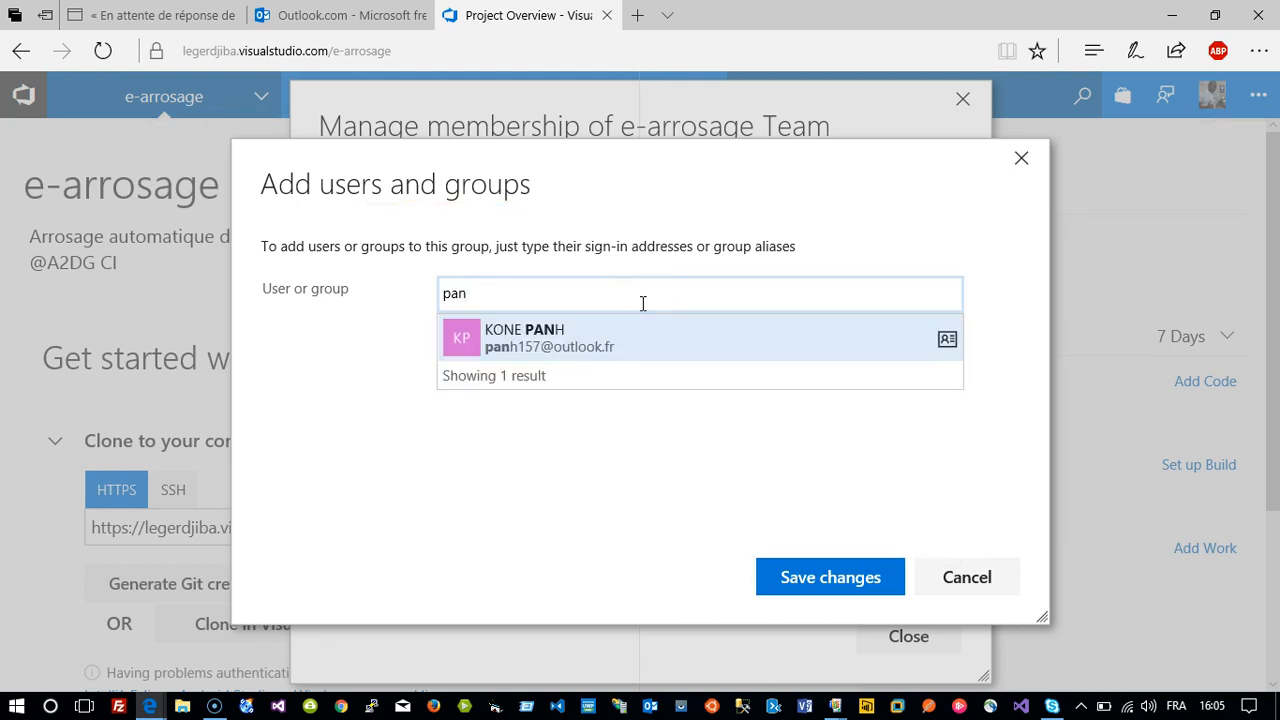
pyautogui.click(588, 345)
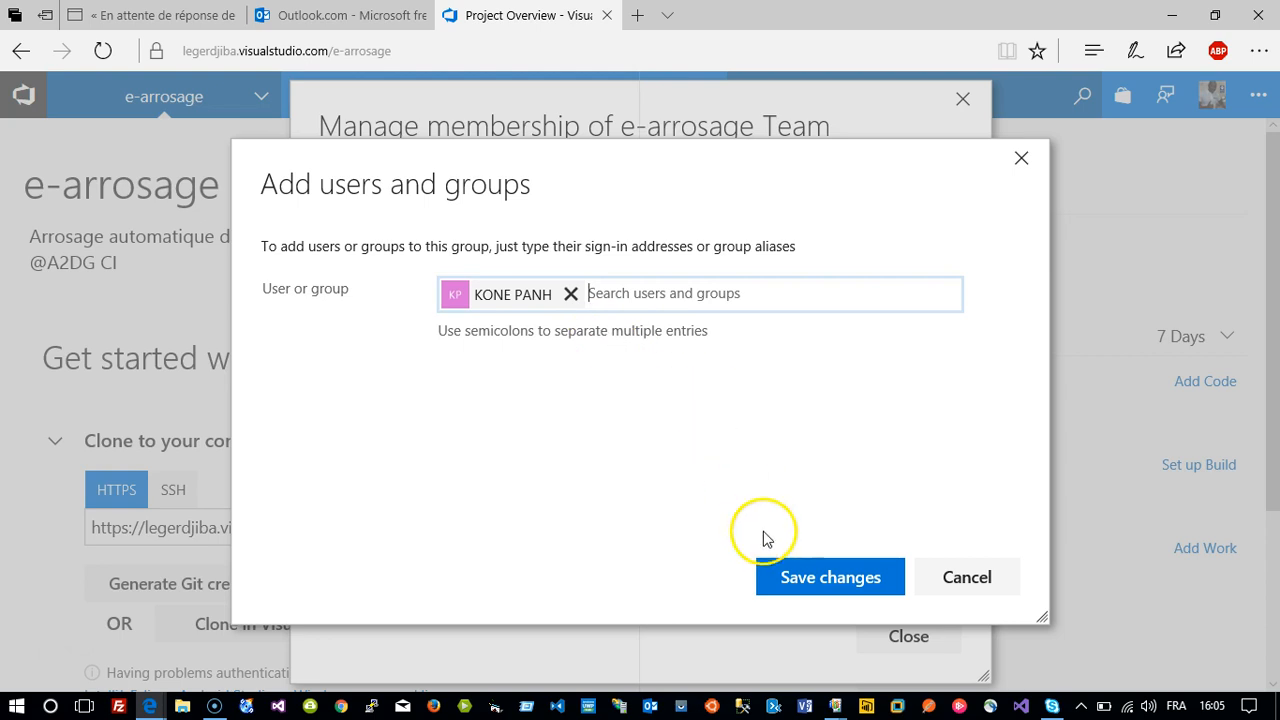
pyautogui.click(814, 578)
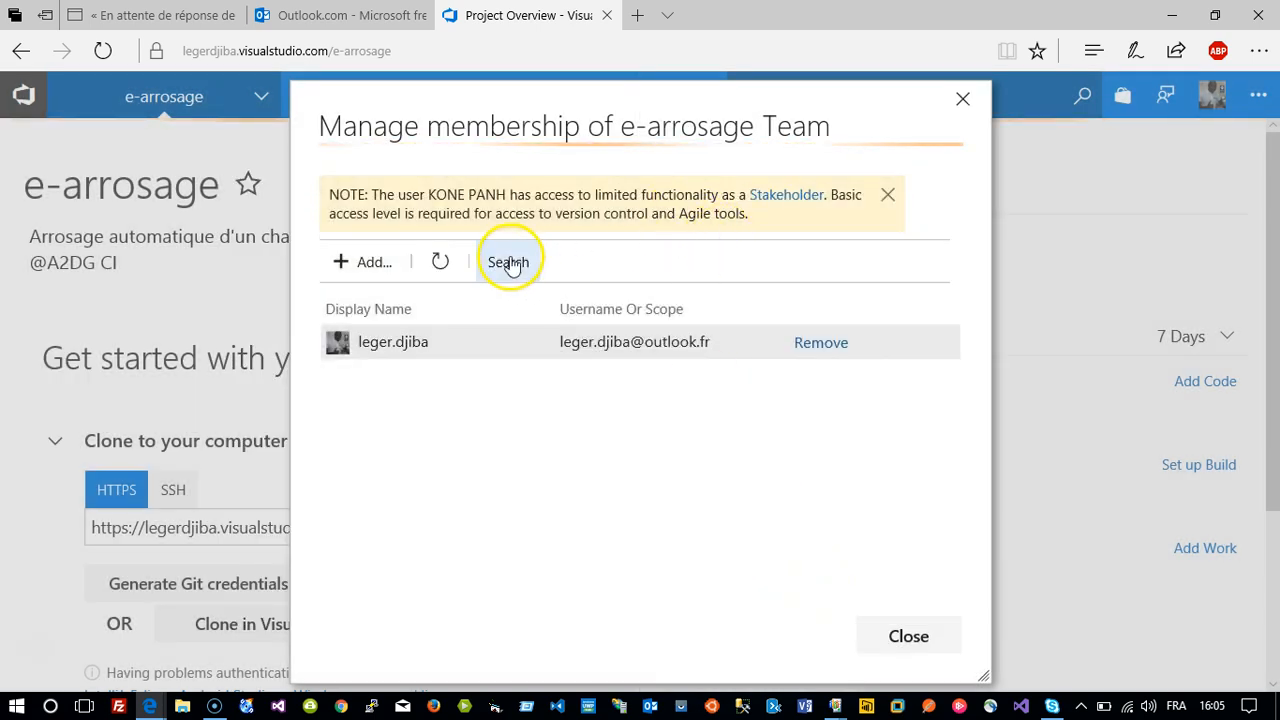
# Refresh the team member list to show the newly added member.
pyautogui.click(442, 260)
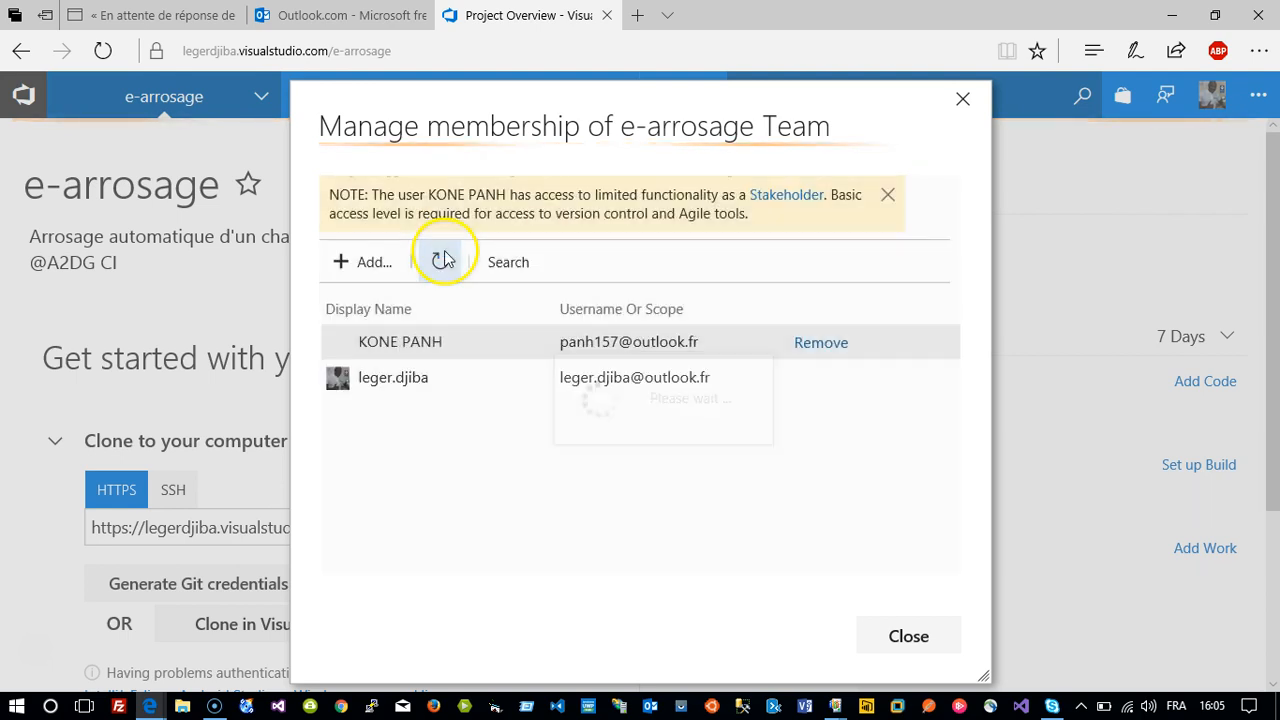
pyautogui.click(442, 261)
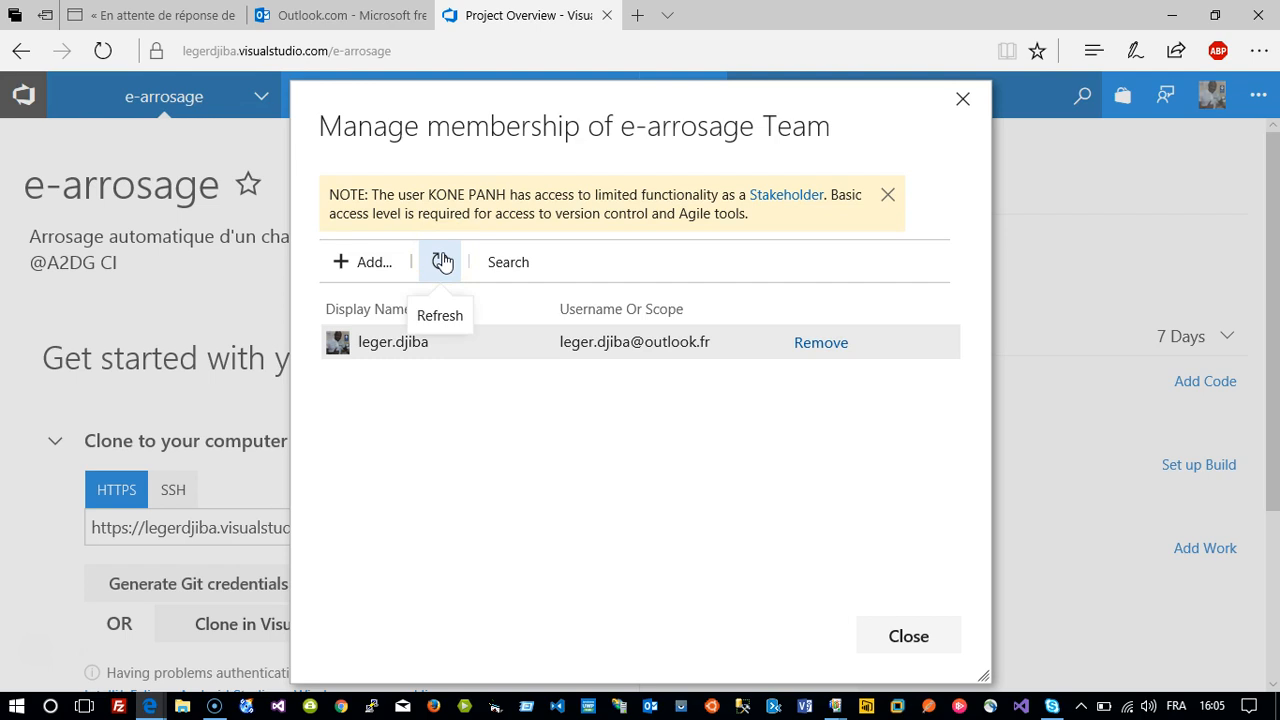
pyautogui.click(442, 261)
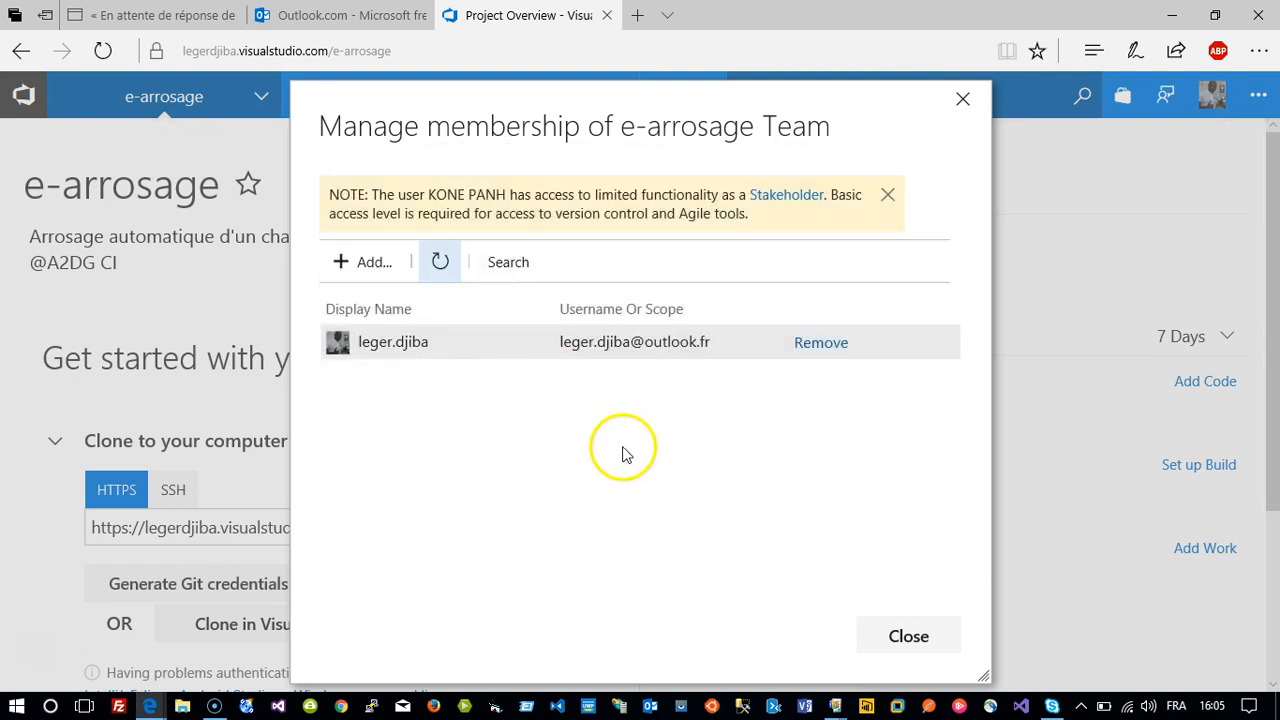
pyautogui.click(362, 262)
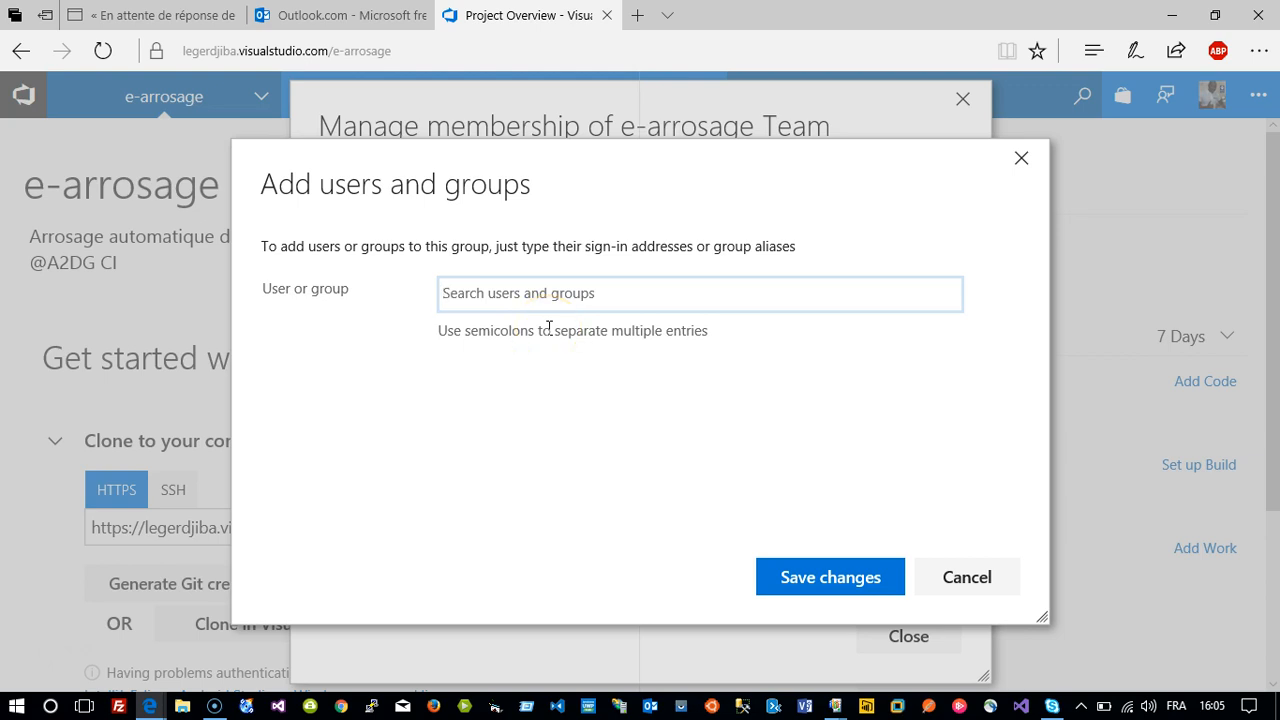
# Search for and add a third team member, then close Manage membership.
pyautogui.write('ena')
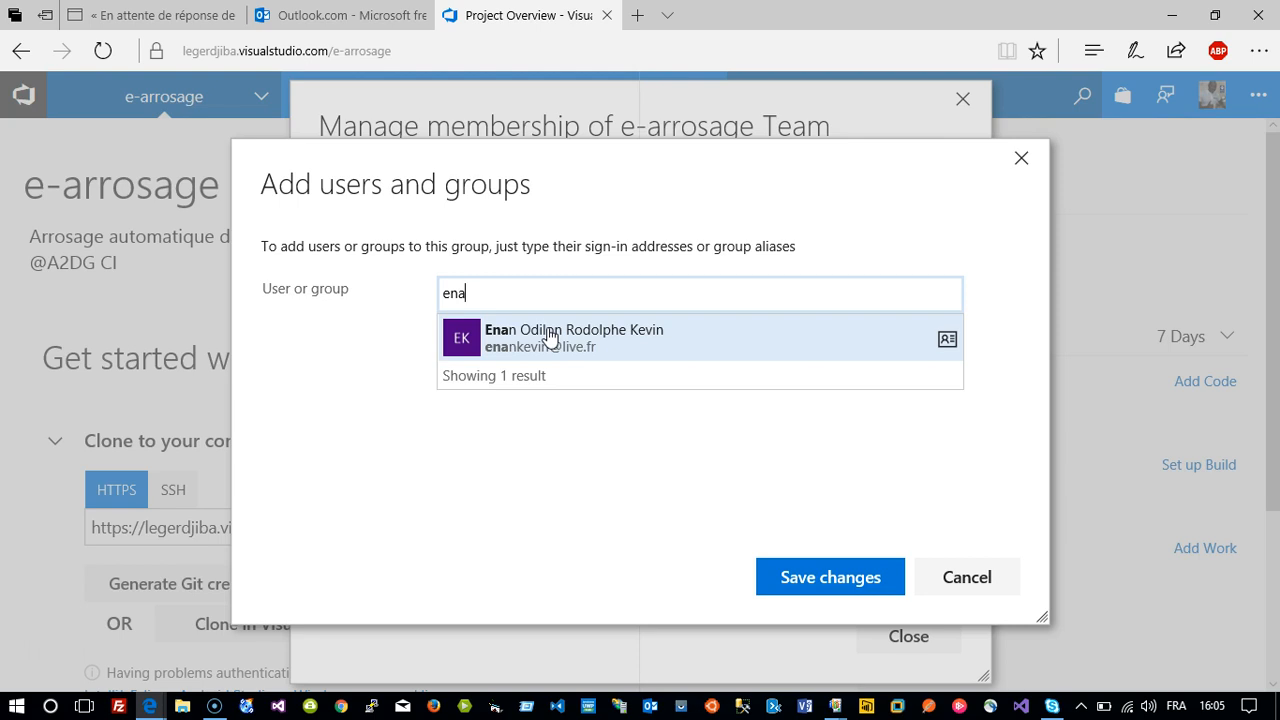
pyautogui.click(550, 336)
pyautogui.press('Return')
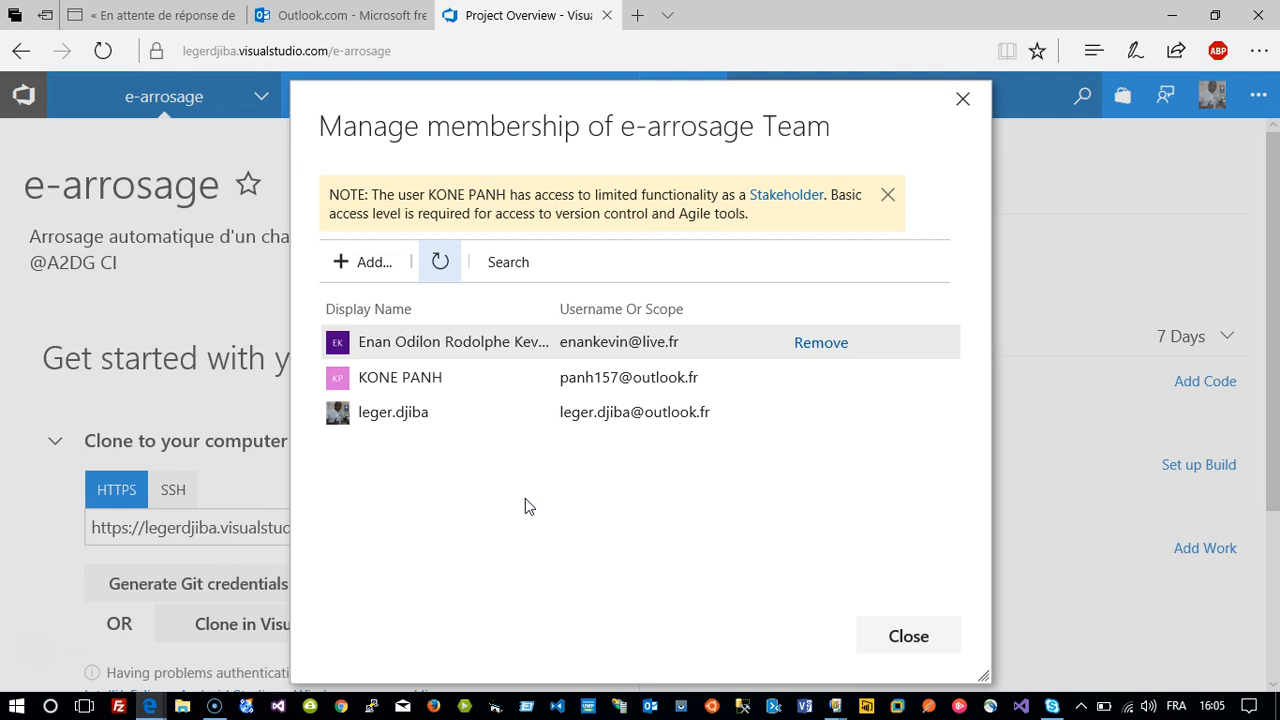
pyautogui.click(913, 645)
pyautogui.moveTo(500, 105)
pyautogui.moveTo(418, 105)
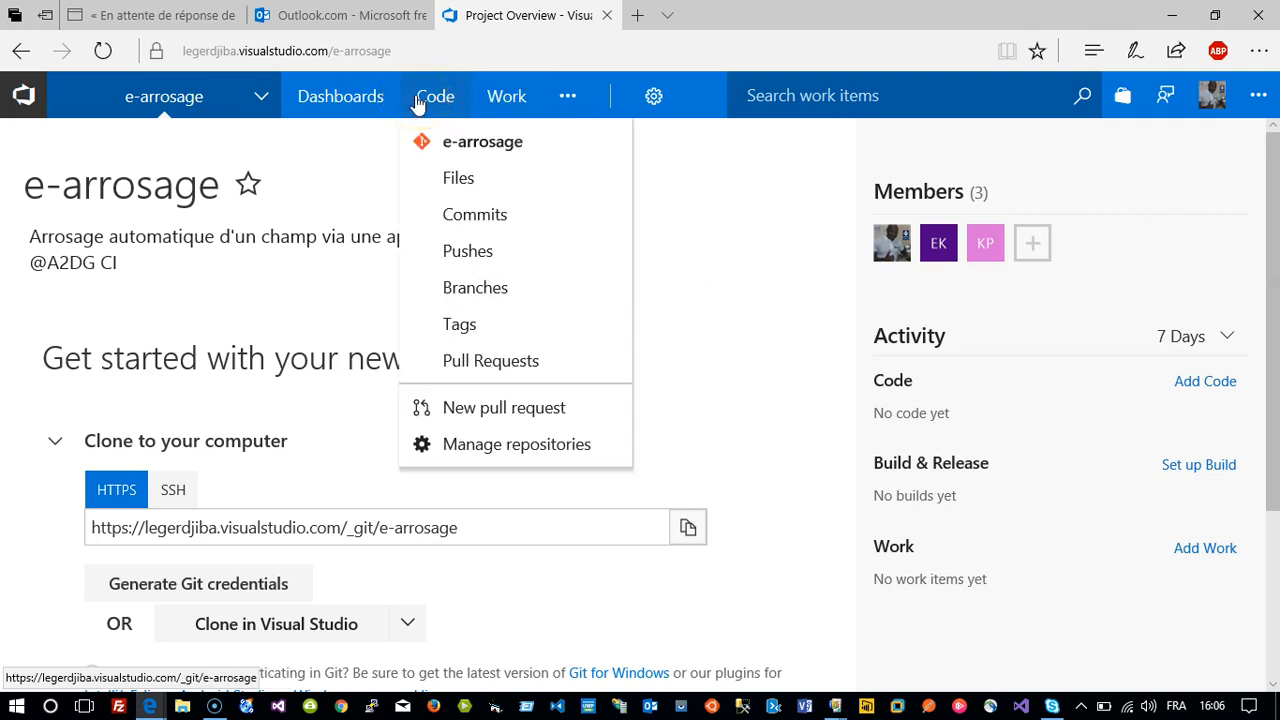
# Open Work > Backlogs, choose Iteration 1 and start a new User Story title.
pyautogui.click(508, 100)
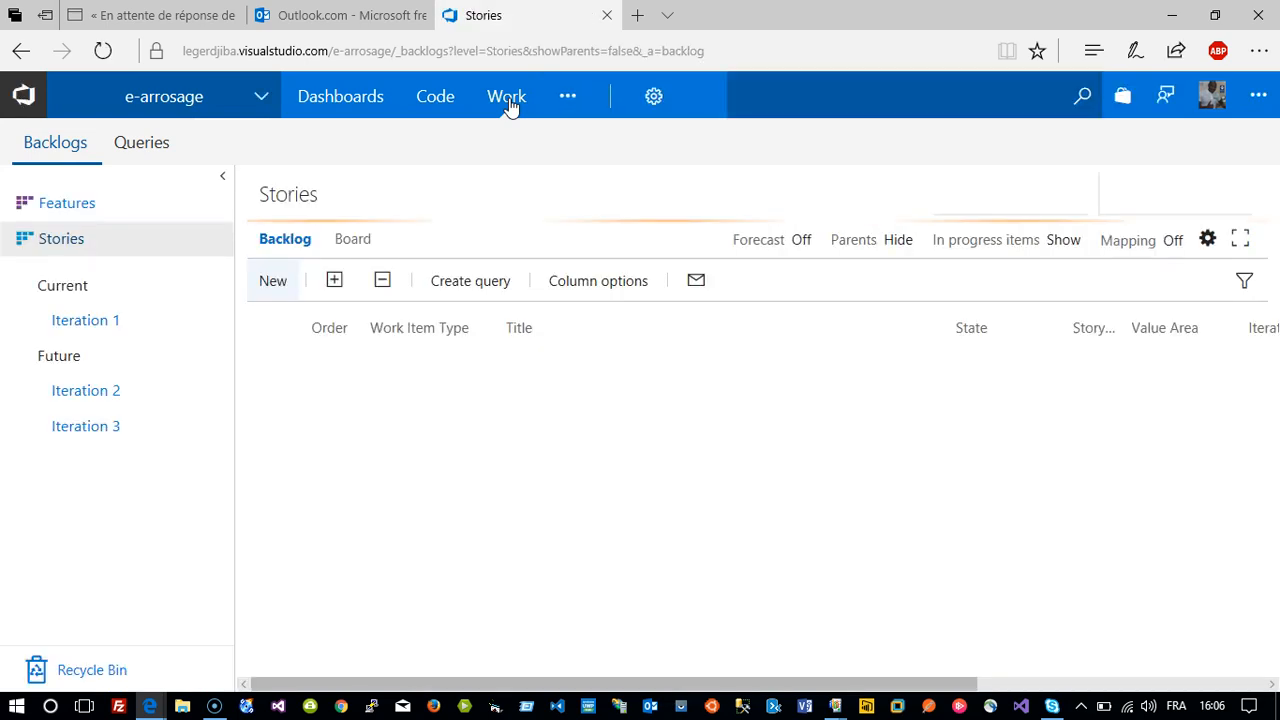
pyautogui.click(72, 322)
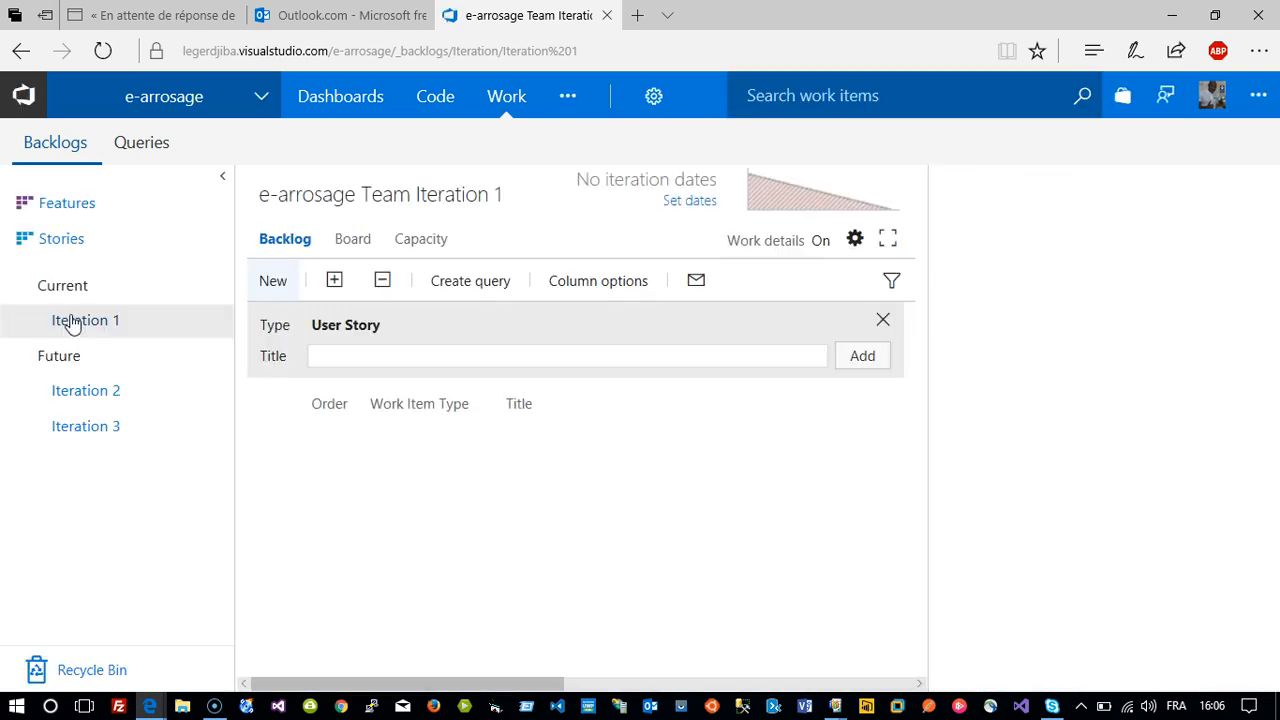
pyautogui.click(387, 354)
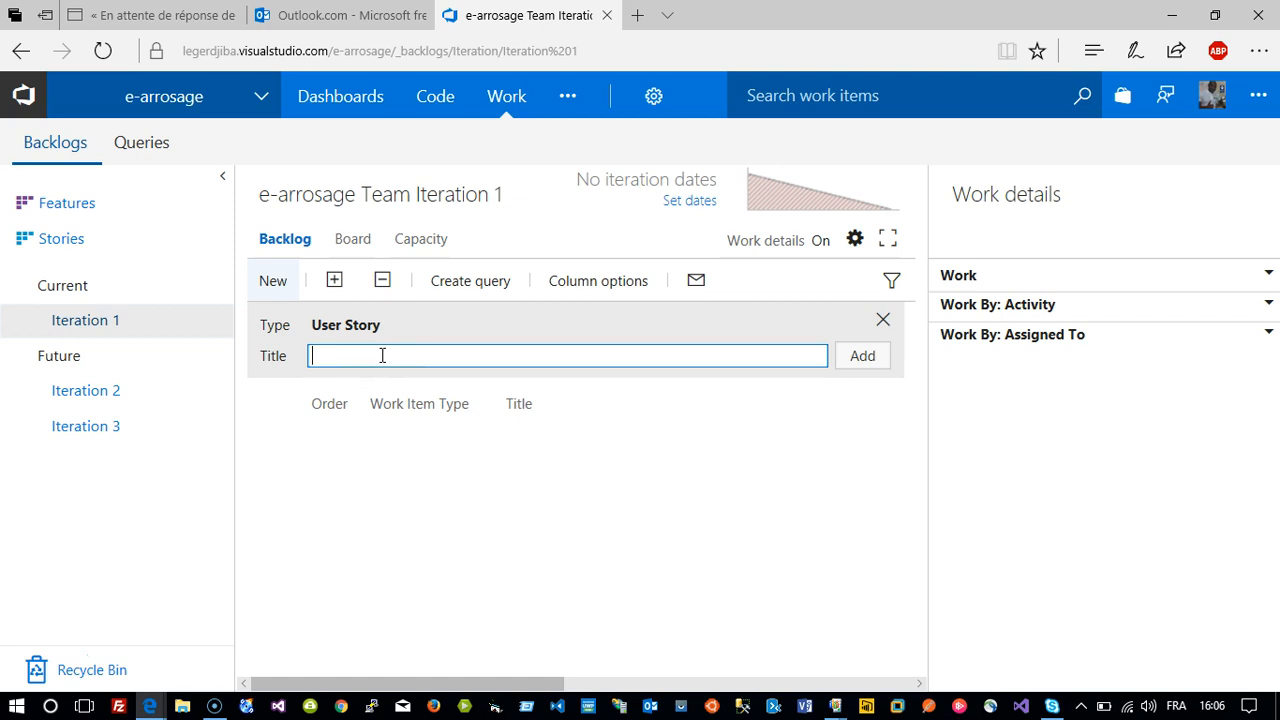
# Add the user story 'Installation de l'environnement de developpement'.
pyautogui.write("Installation de l'environnement de de")
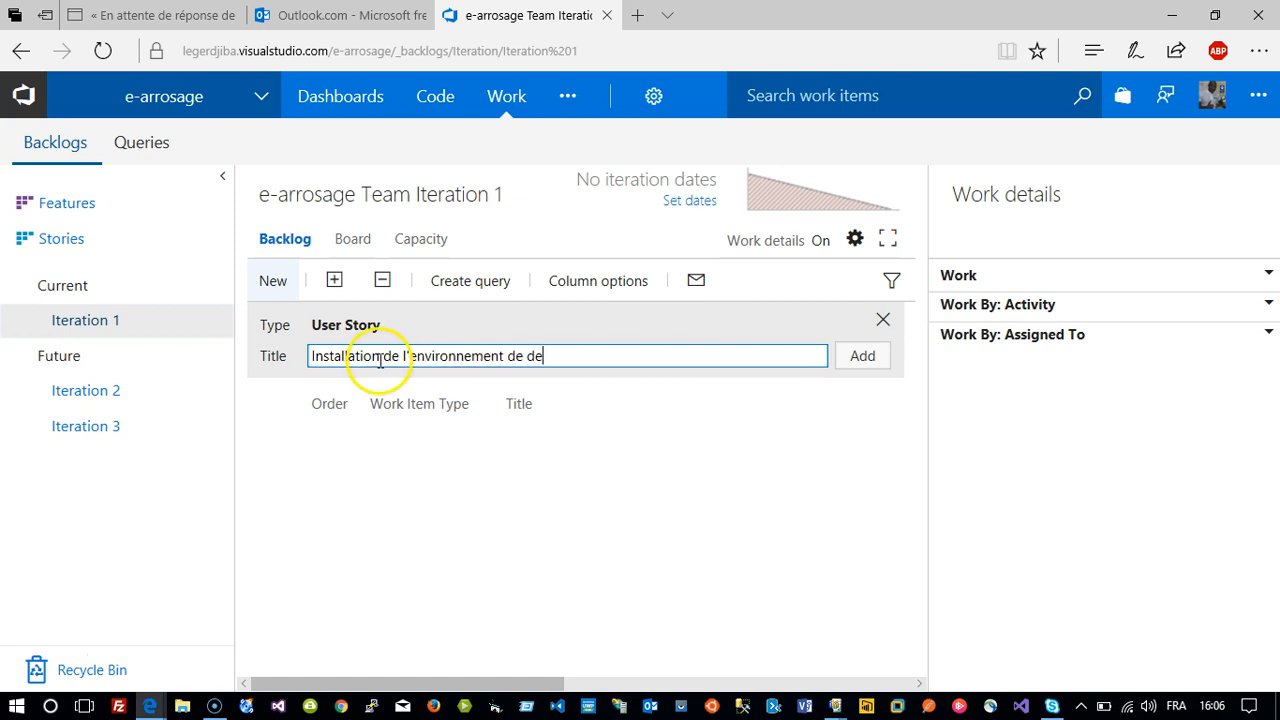
pyautogui.write('veloppement')
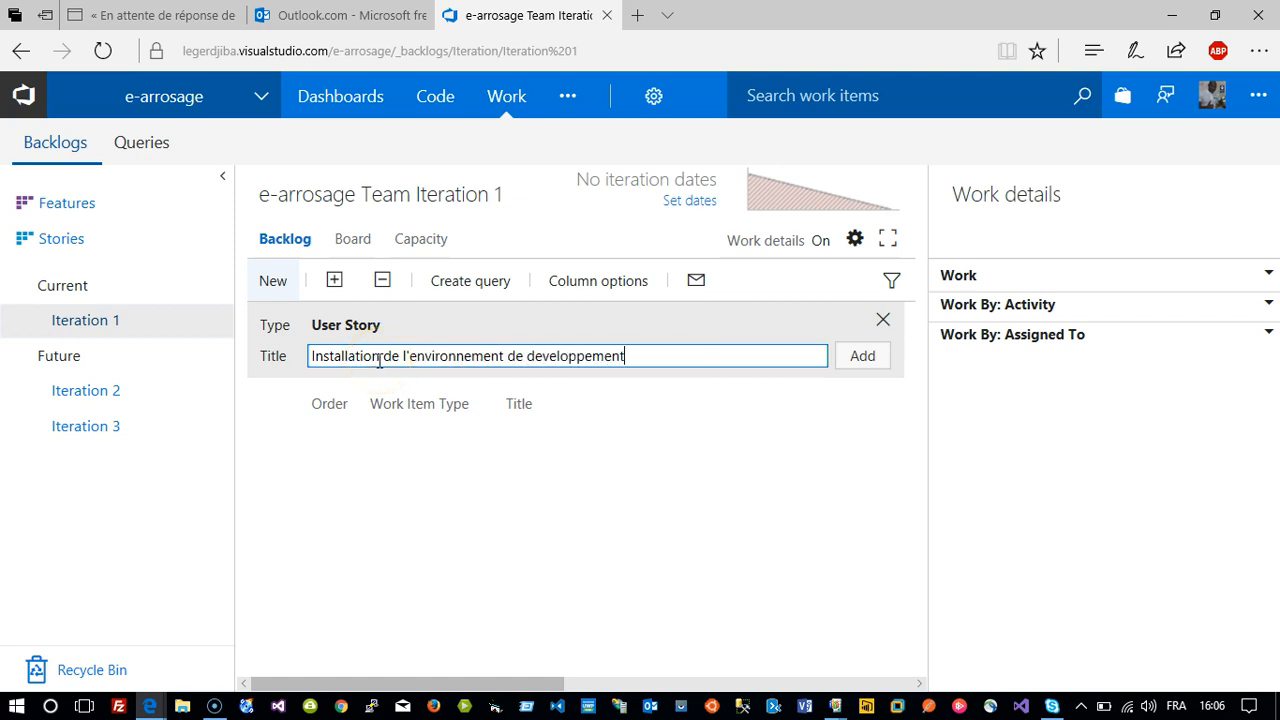
pyautogui.press('Return')
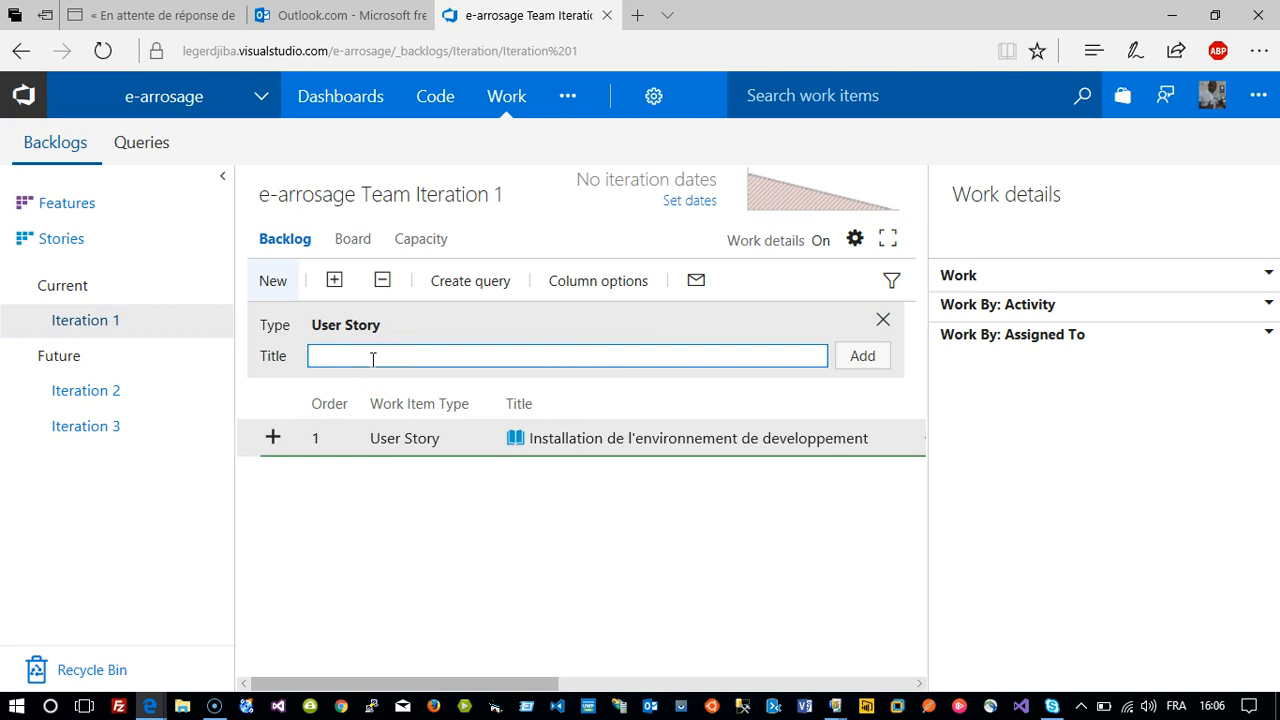
# Add the user story 'Configuration des outils necessaires'.
pyautogui.write('Configuration des outi')
pyautogui.press('BackSpace')
pyautogui.write('ils ')
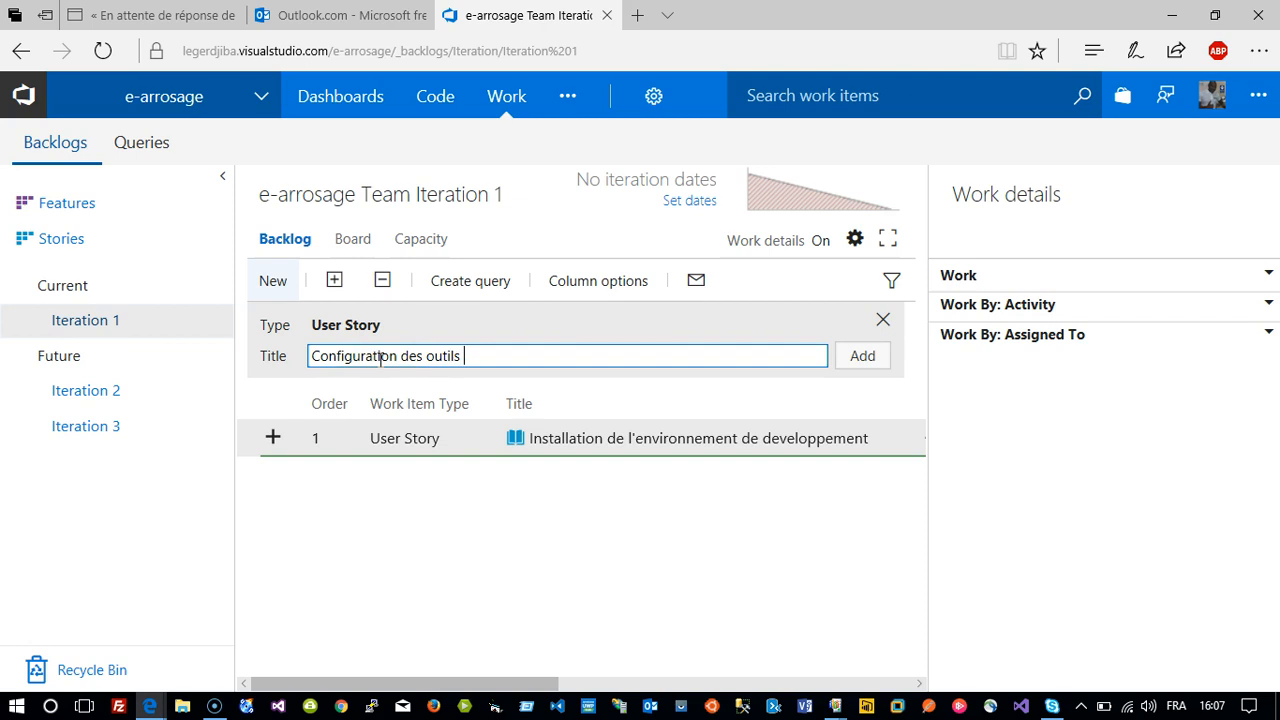
pyautogui.write('necessites')
pyautogui.press('BackSpace')
pyautogui.press('BackSpace')
pyautogui.press('BackSpace')
pyautogui.write('r')
pyautogui.press('BackSpace')
pyautogui.press('BackSpace')
pyautogui.write('aires')
pyautogui.press('Return')
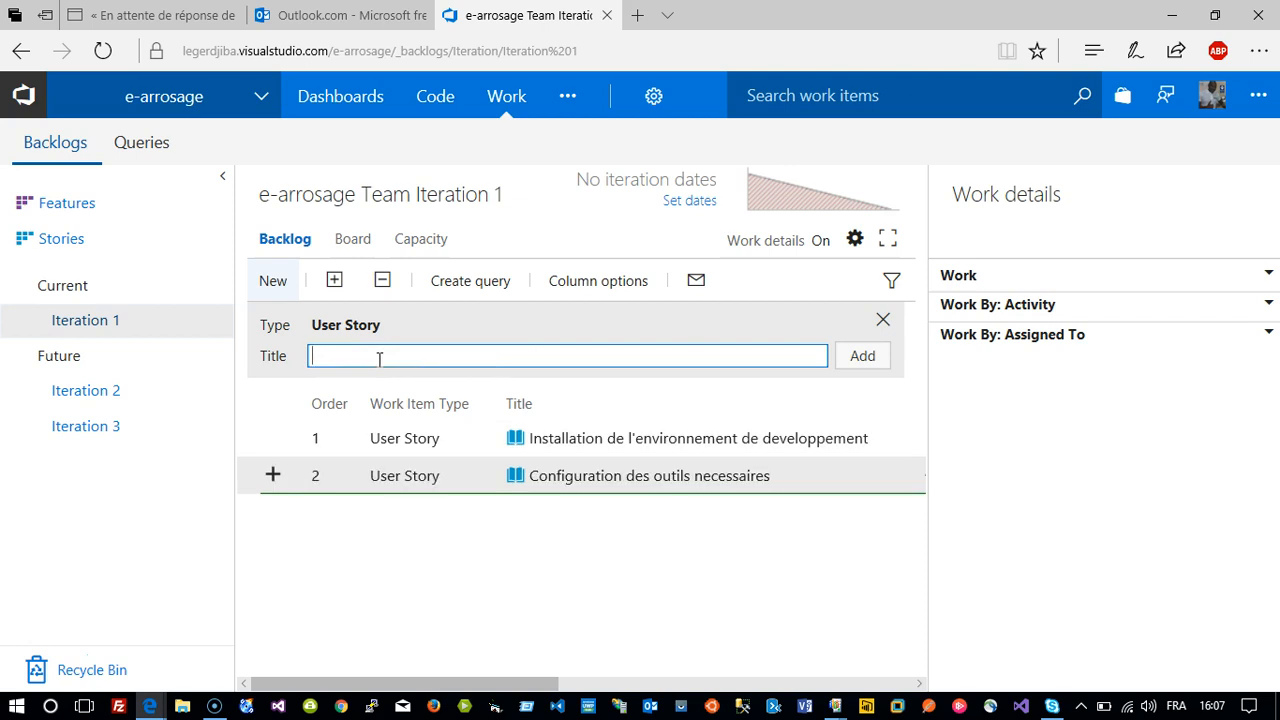
# Add the user story 'Demarrage du module de formation numero1 : C# de A a Z'.
pyautogui.write('Demarrage du modi')
pyautogui.press('BackSpace')
pyautogui.write('ule de formation numero1 : ')
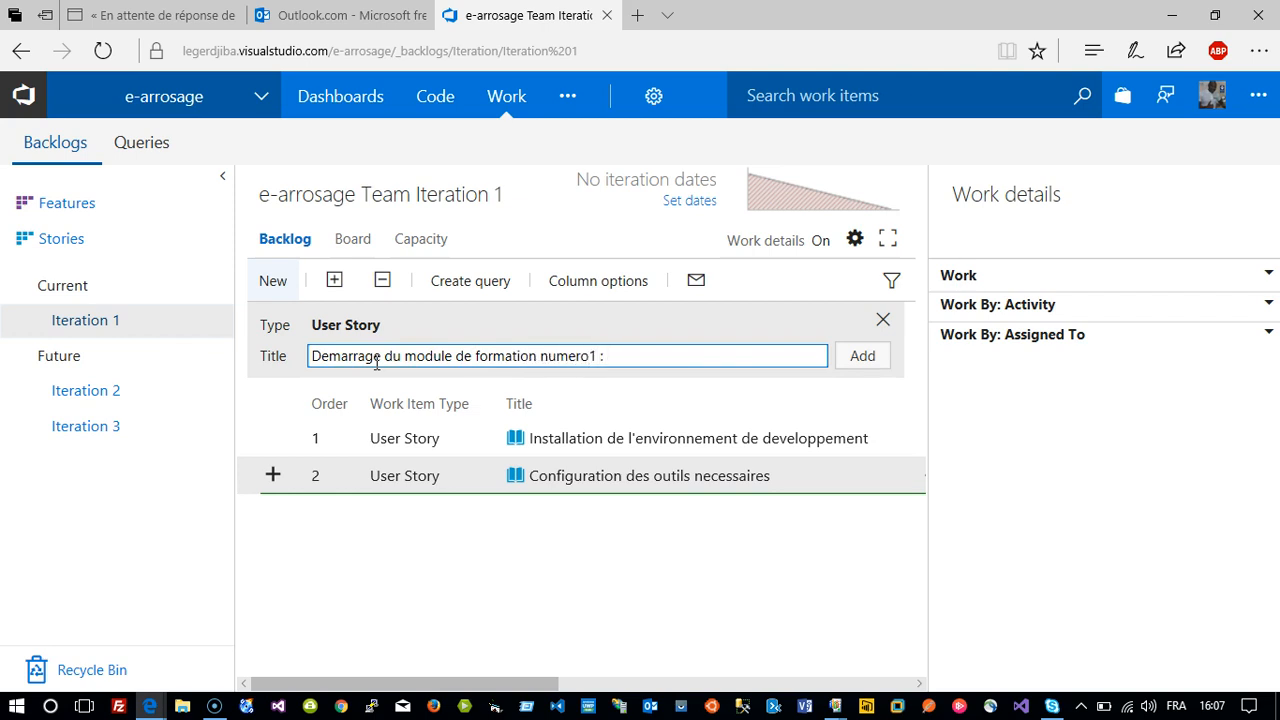
pyautogui.write('C# de A a Z')
pyautogui.press('Return')
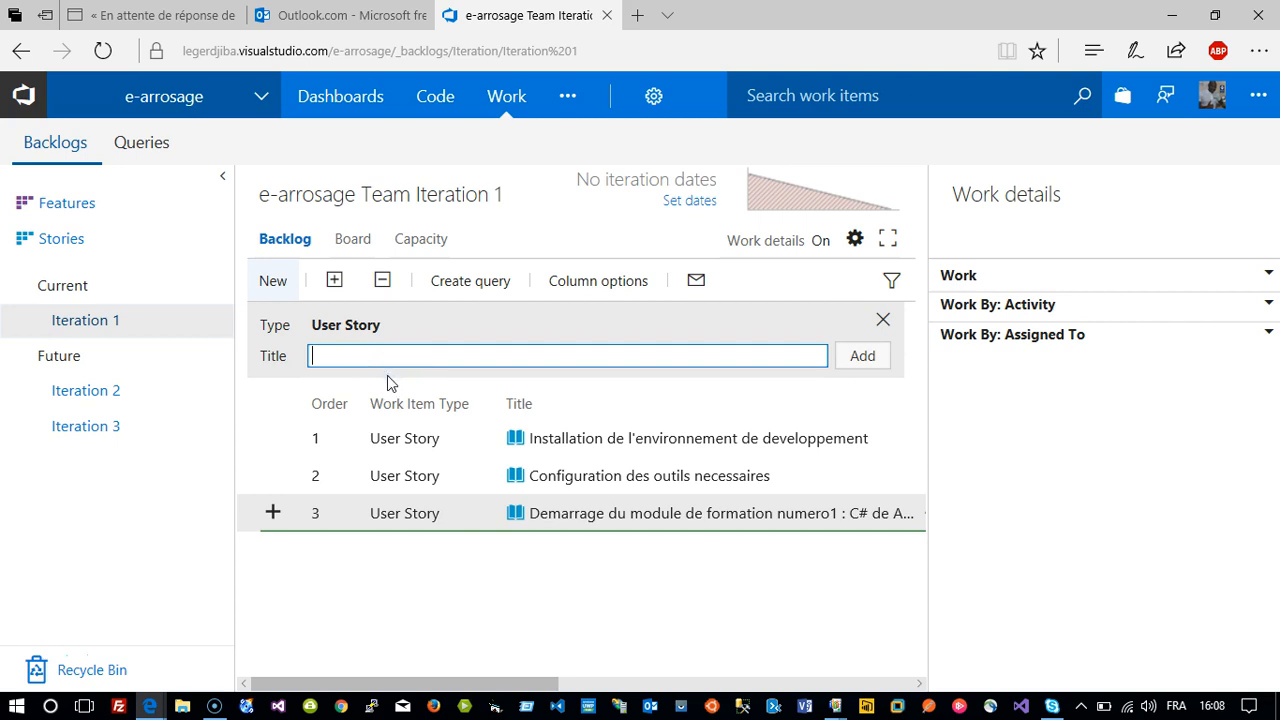
# Open story 67's Attachments and upload the FSDND Word document from the file picker.
pyautogui.click(584, 440)
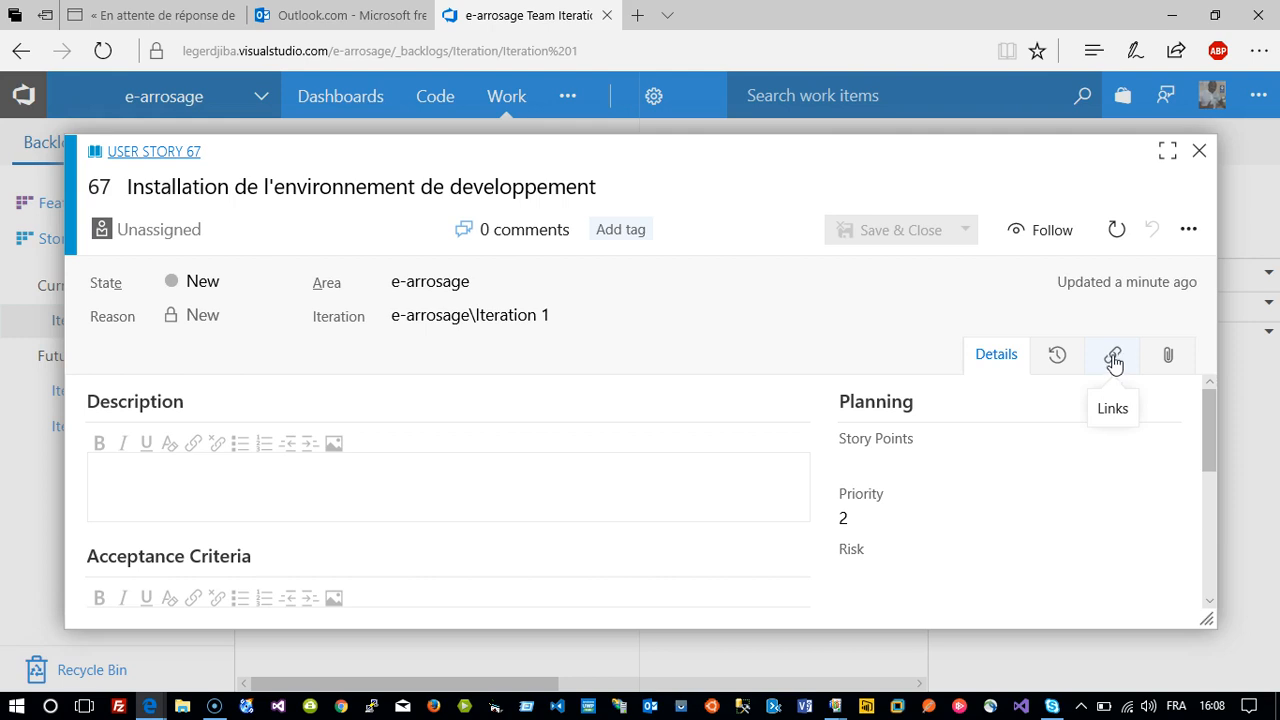
pyautogui.click(1167, 360)
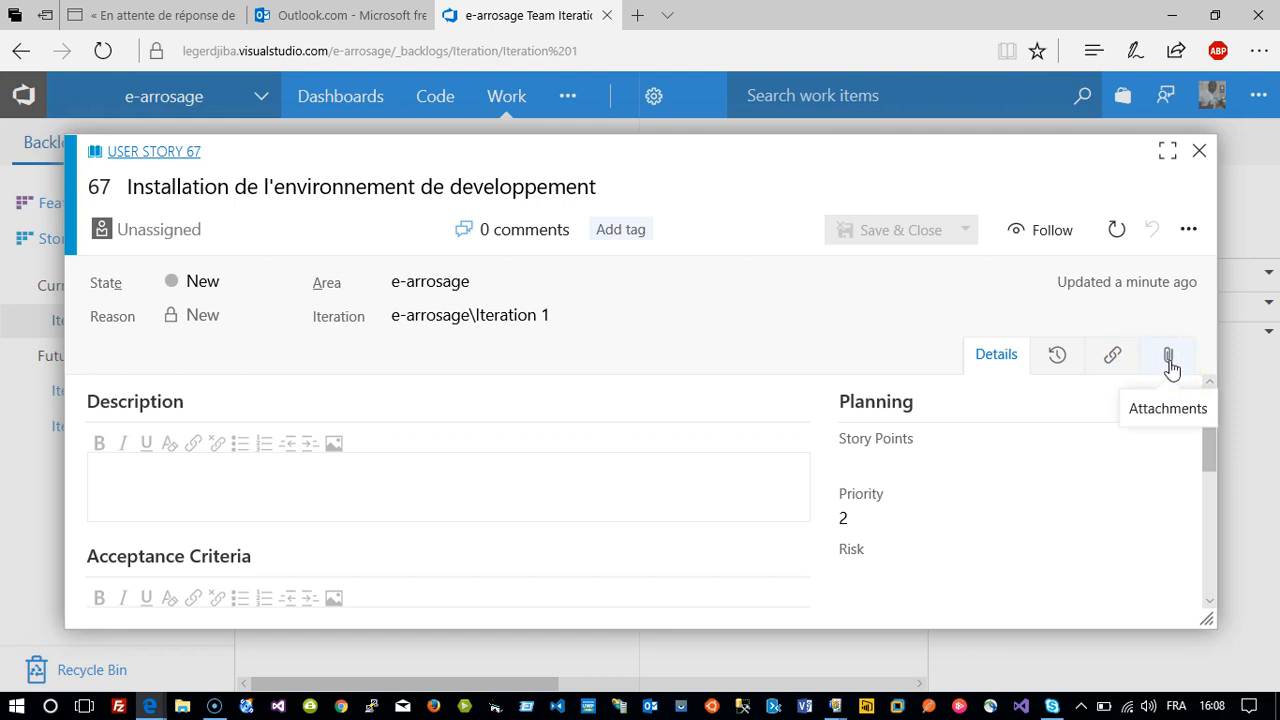
pyautogui.click(1174, 367)
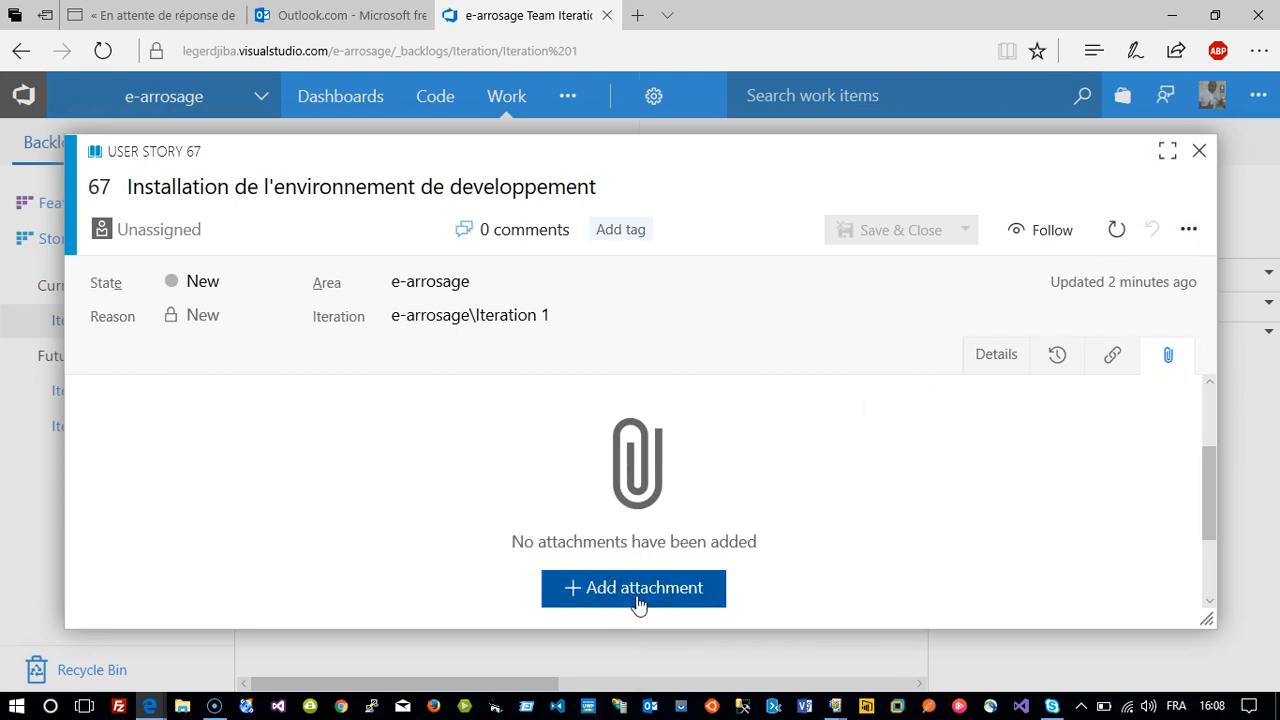
pyautogui.click(637, 600)
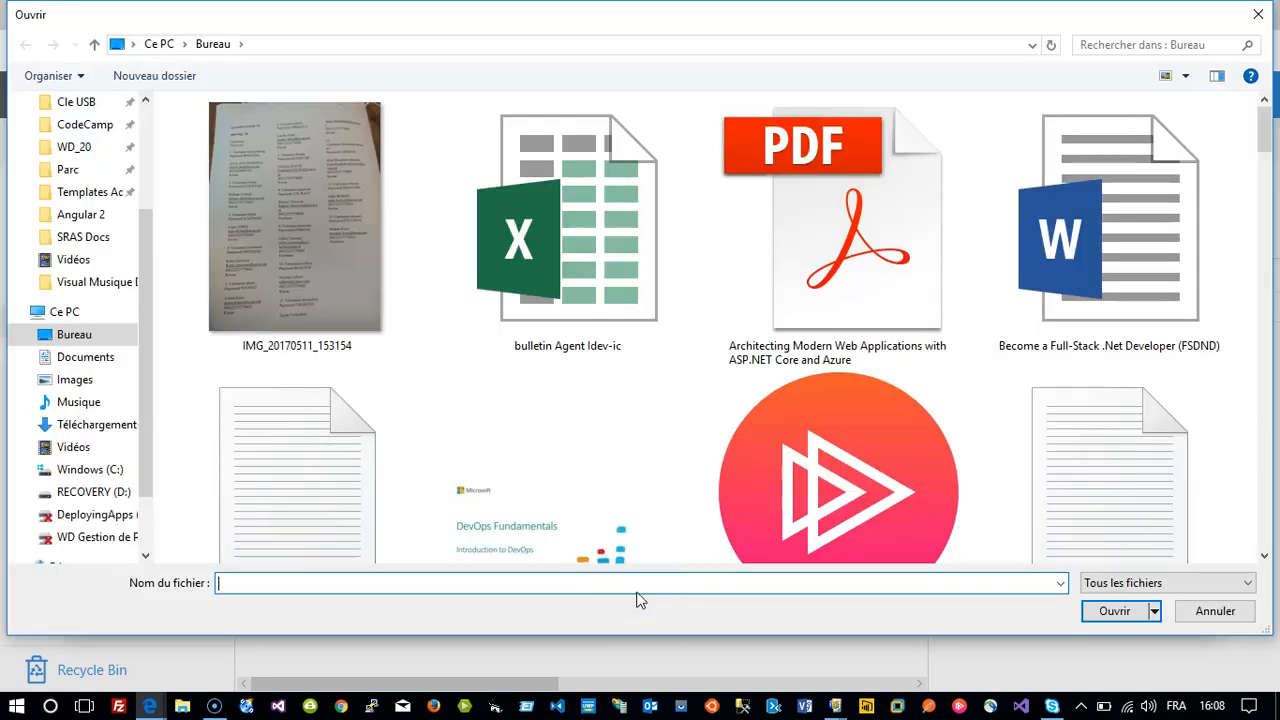
pyautogui.click(1127, 265)
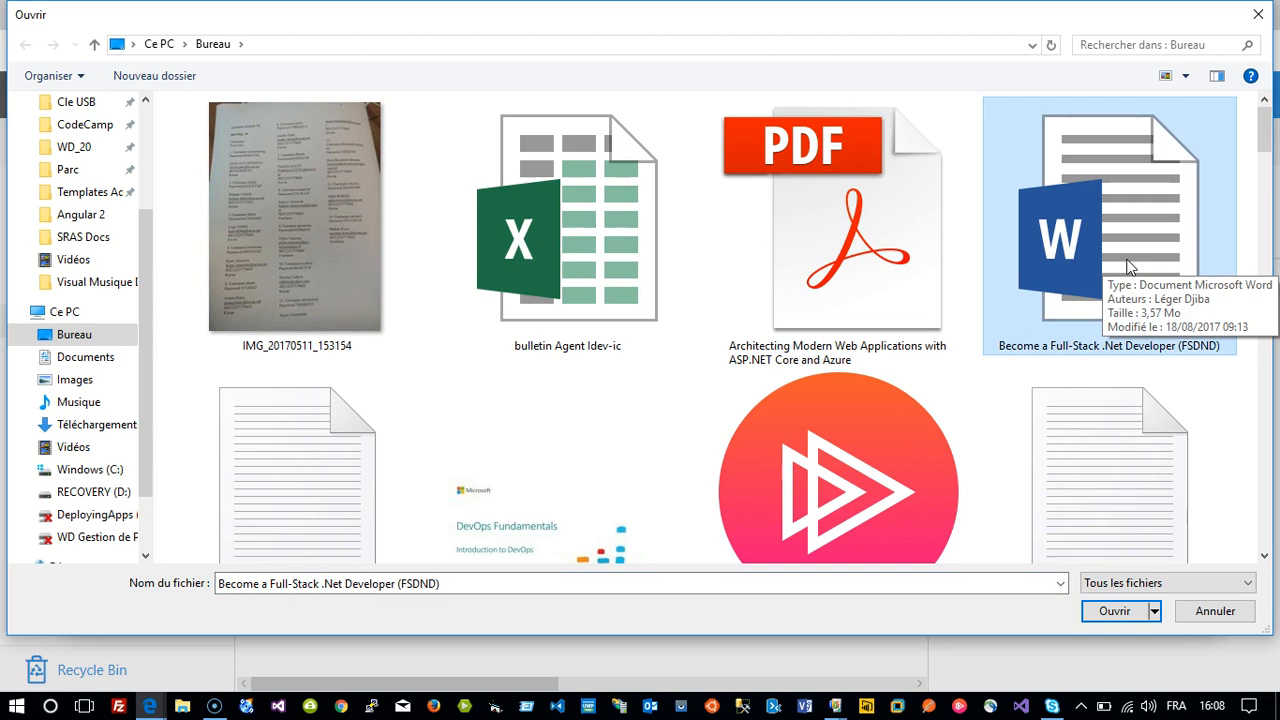
pyautogui.click(1115, 611)
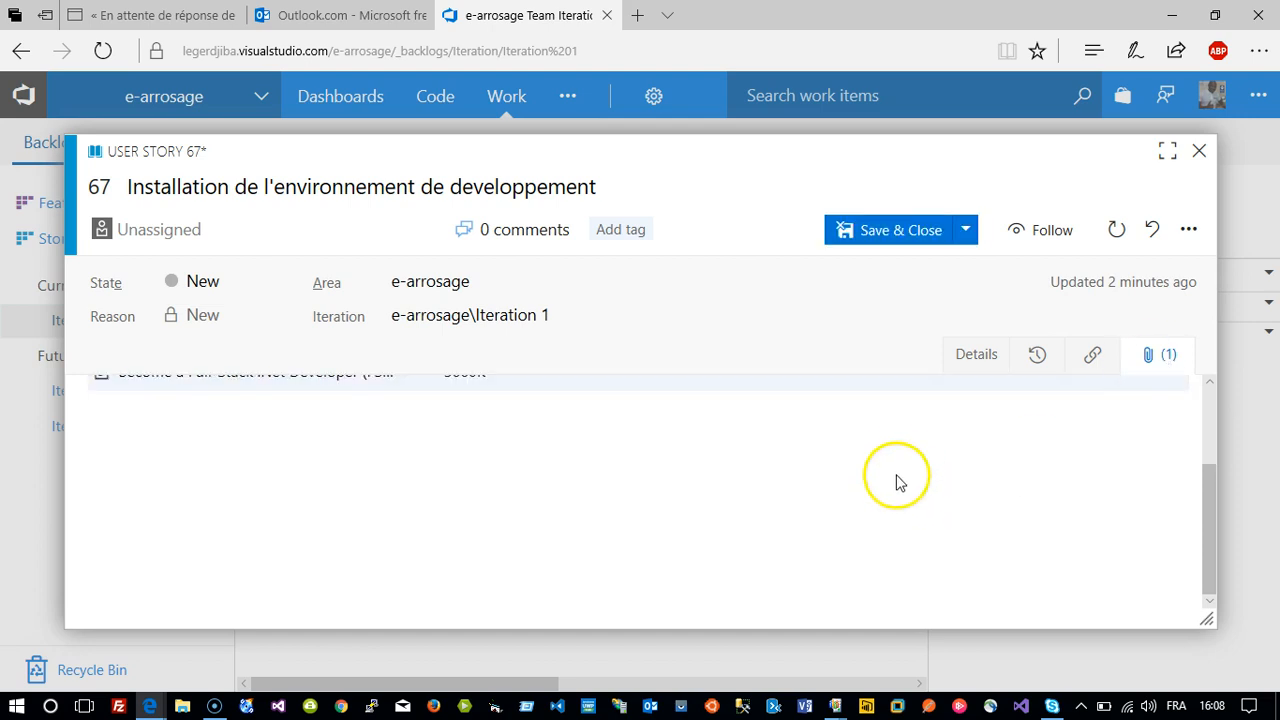
# Set user story 67's state to Active, leave it unassigned, and save and close it.
pyautogui.click(223, 236)
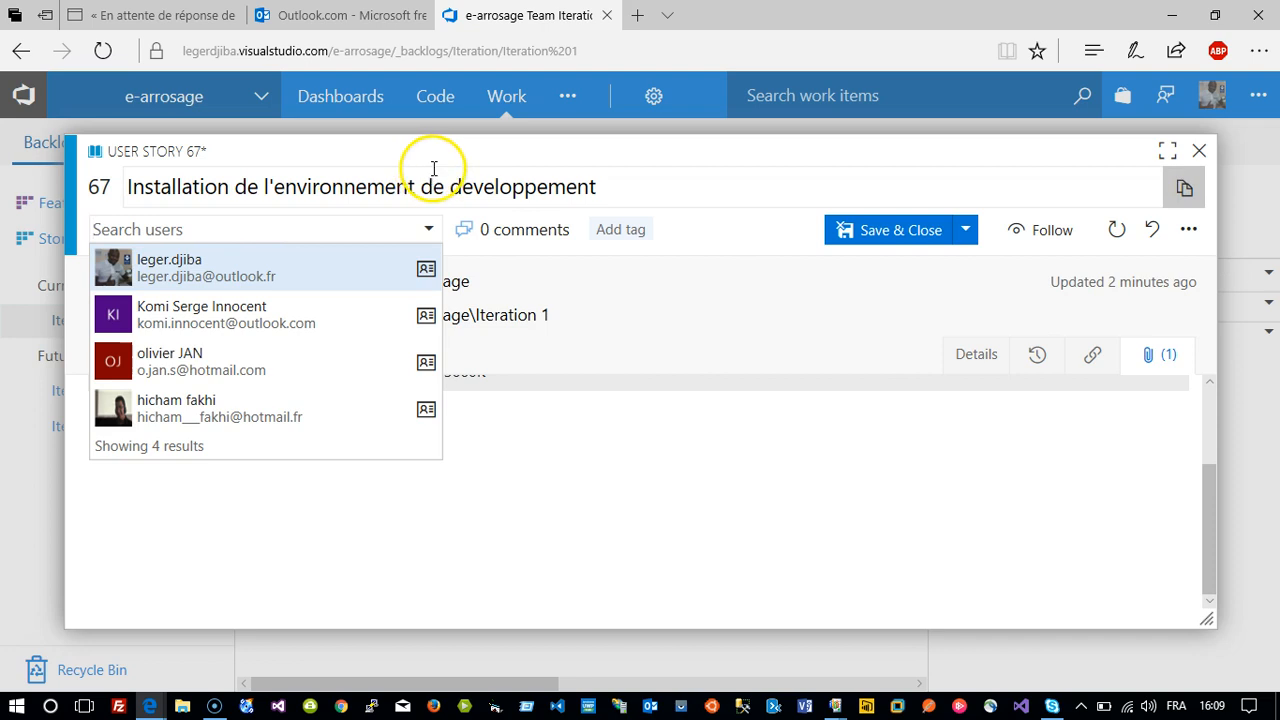
pyautogui.click(655, 192)
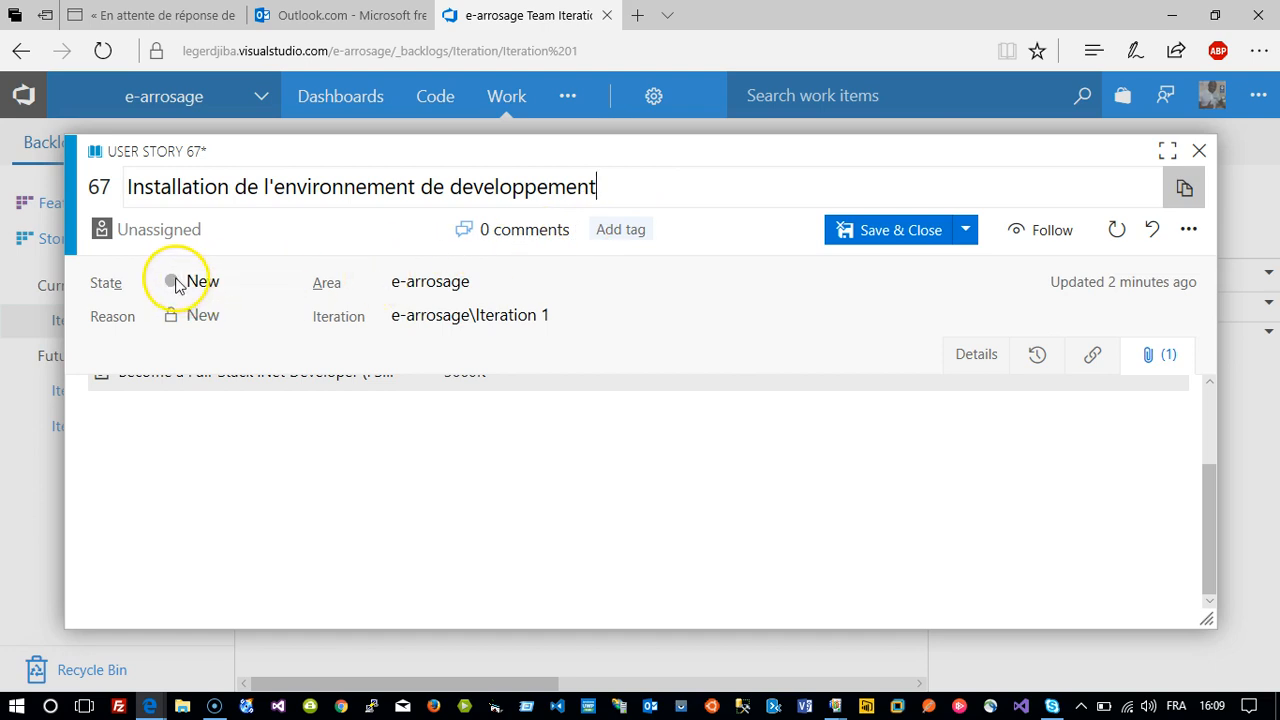
pyautogui.click(281, 283)
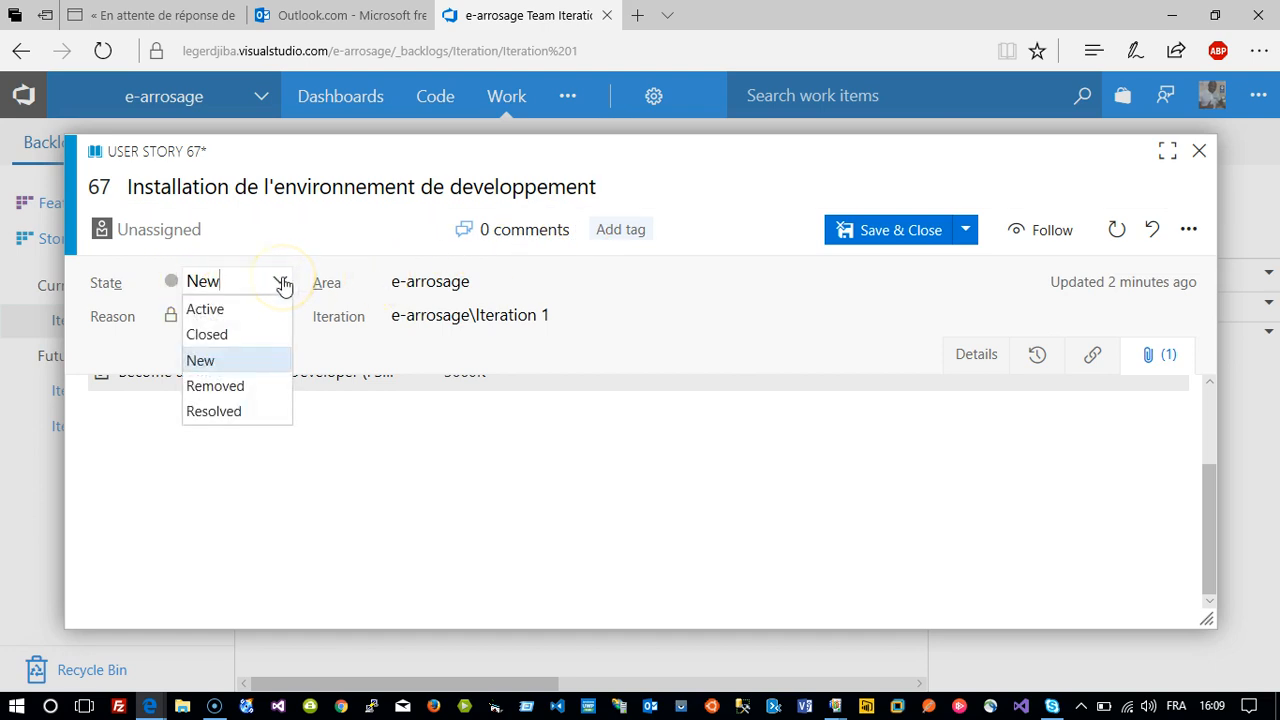
pyautogui.click(221, 312)
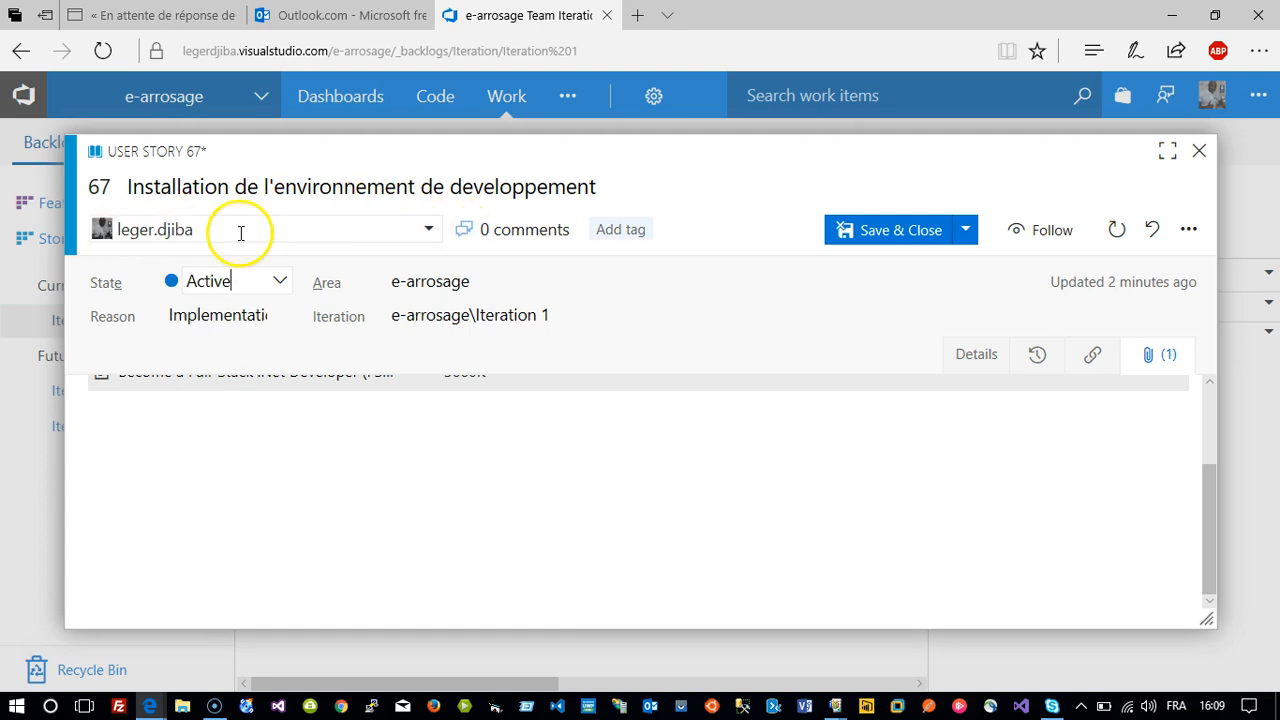
pyautogui.click(429, 229)
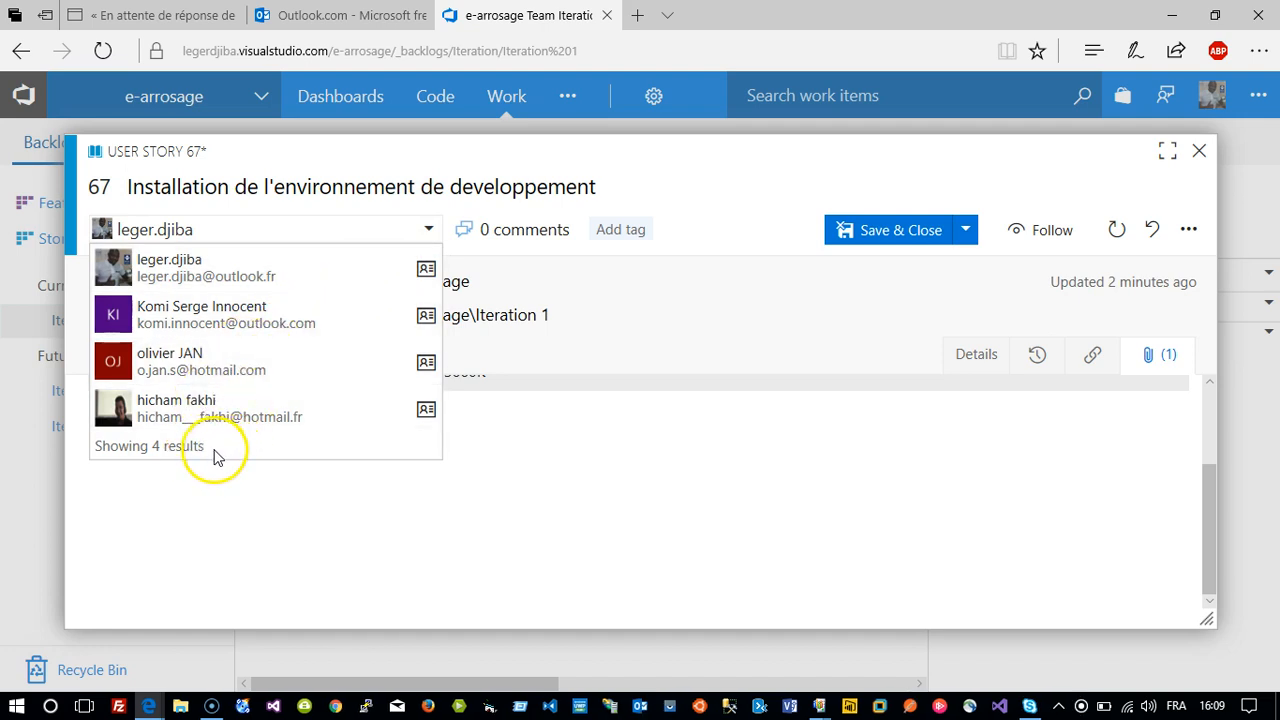
pyautogui.click(688, 224)
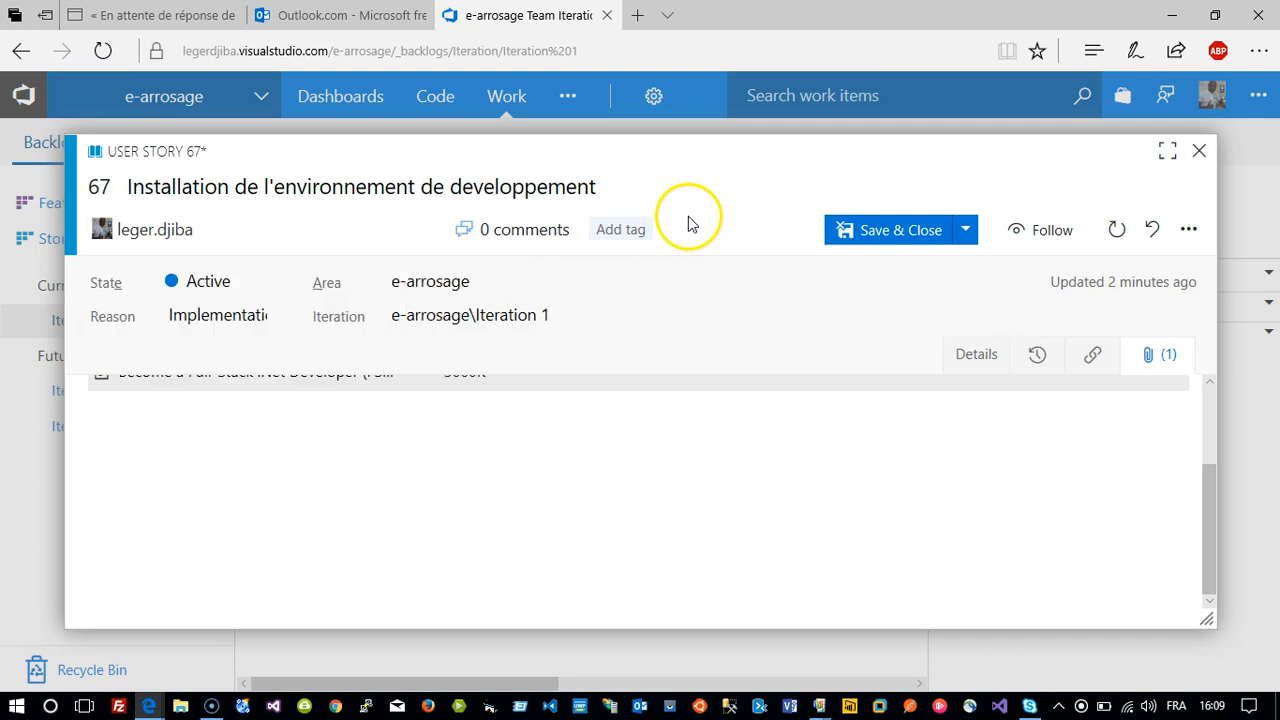
pyautogui.click(914, 238)
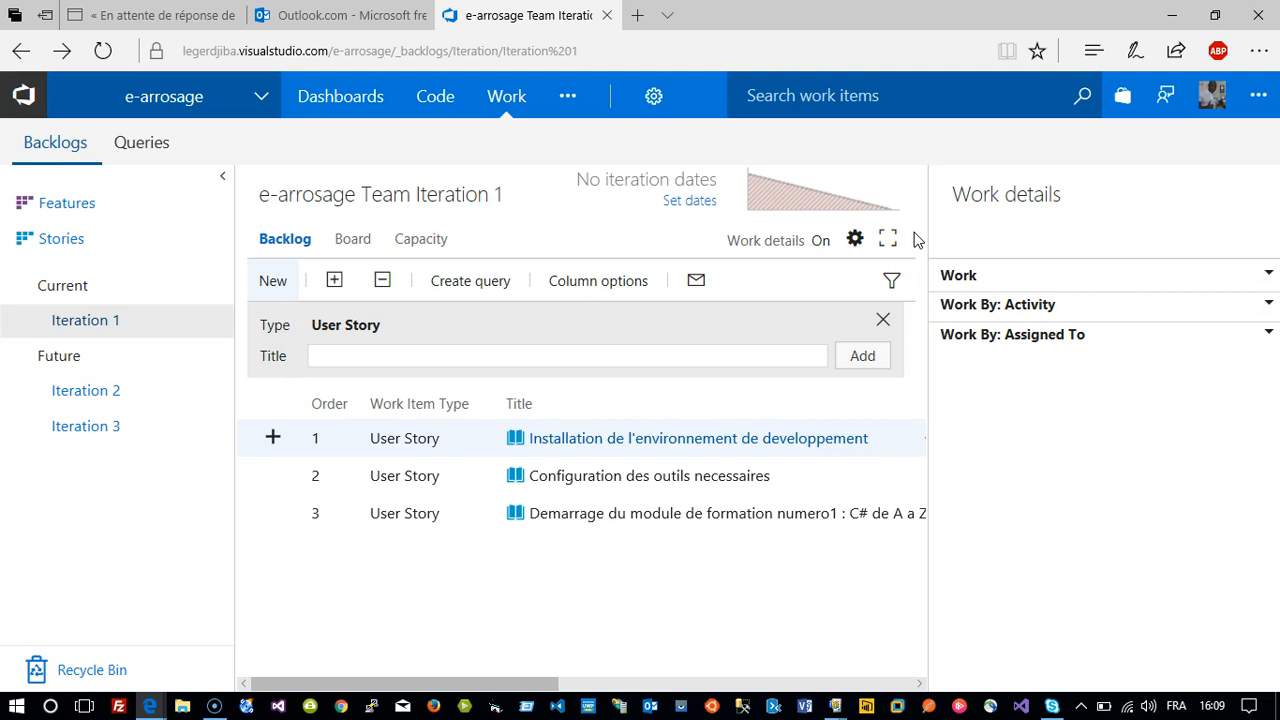
# Attach the Architecting Modern Web Applications PDF (3448K) to user story 68.
pyautogui.click(687, 483)
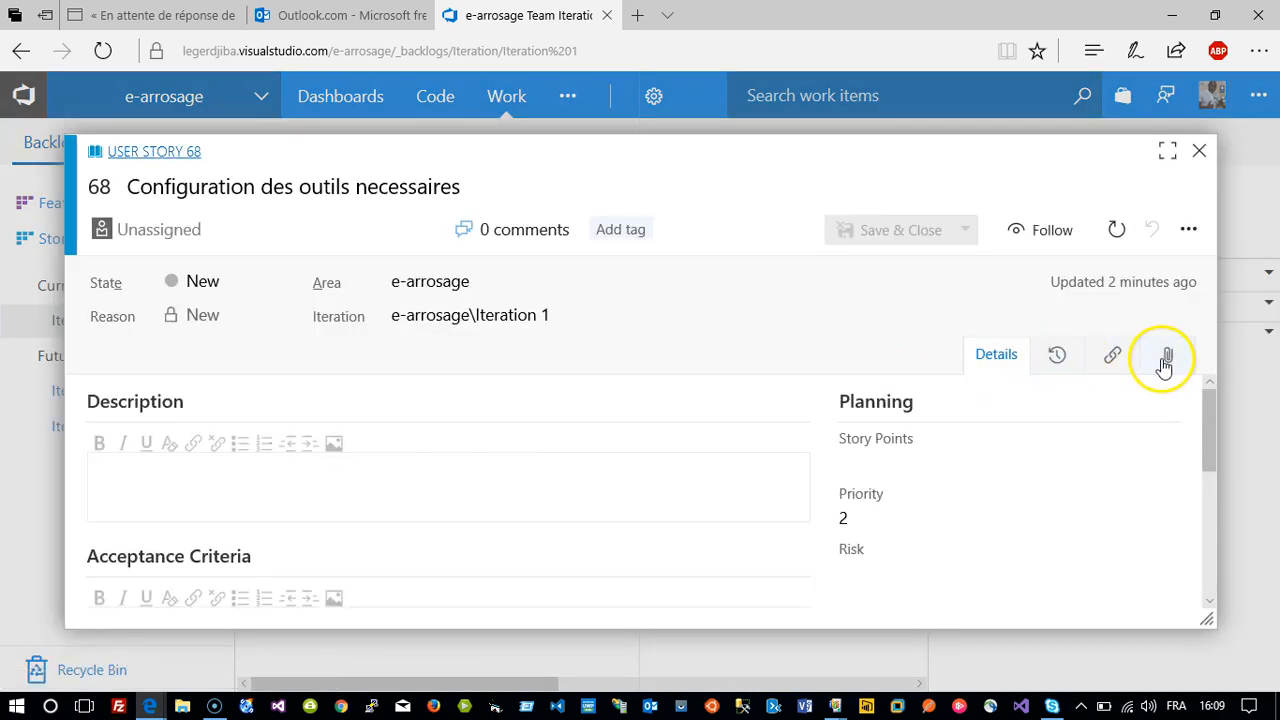
pyautogui.click(1164, 358)
pyautogui.click(643, 590)
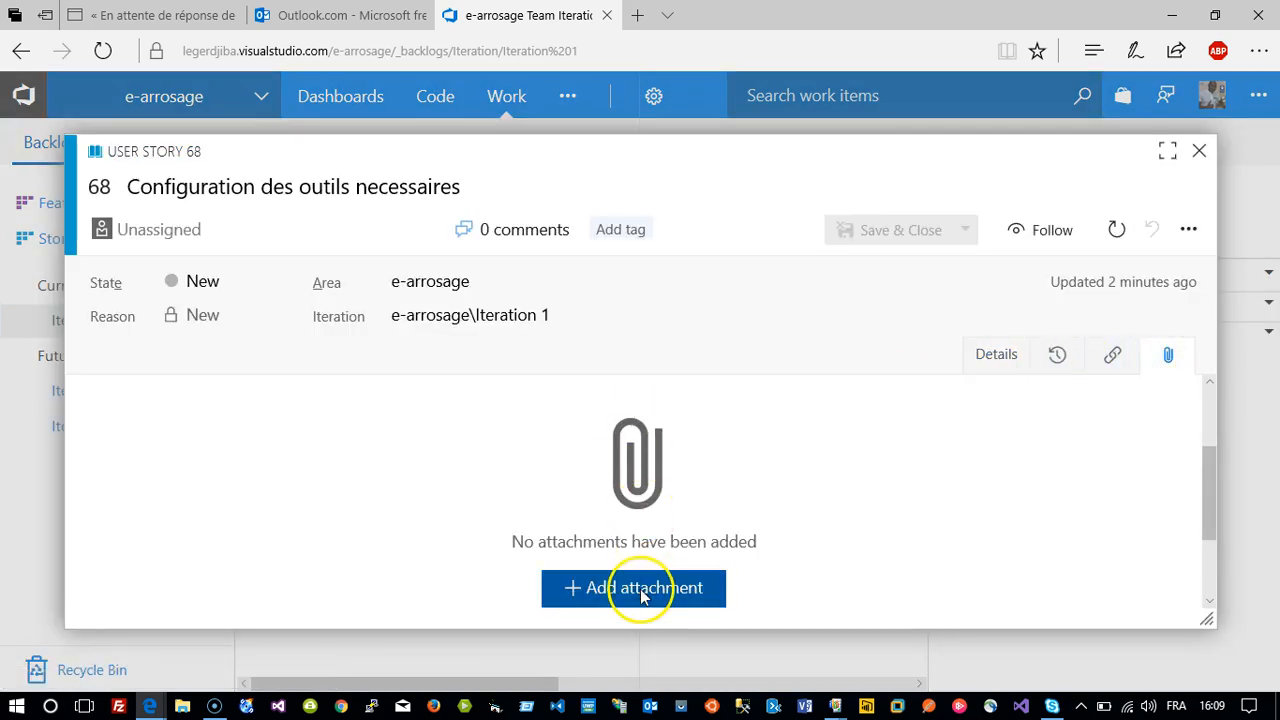
pyautogui.click(813, 251)
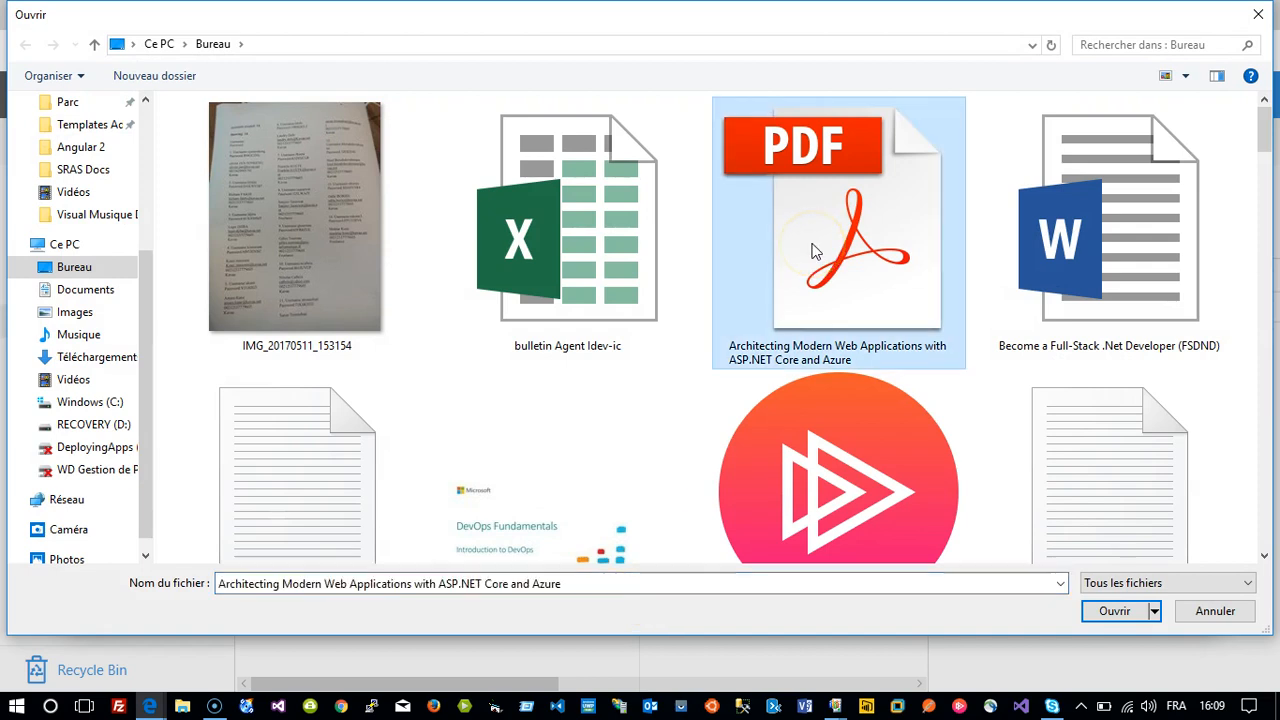
pyautogui.click(1110, 613)
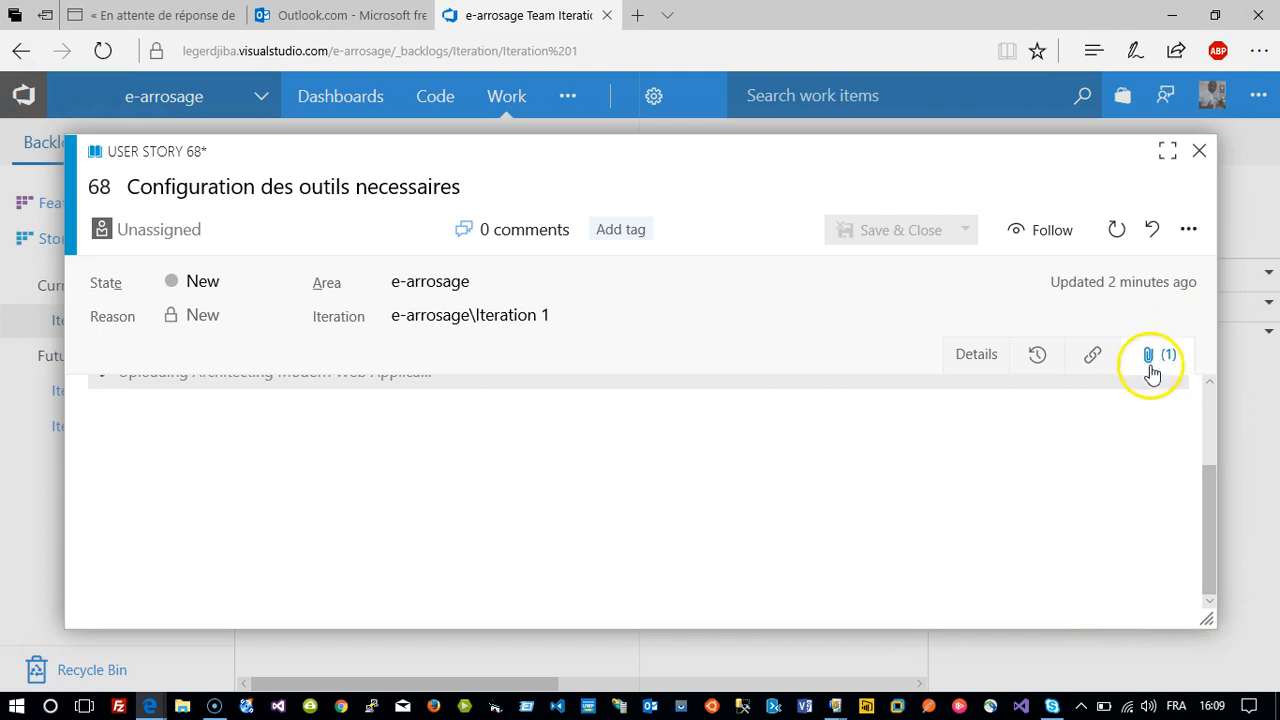
pyautogui.moveTo(1207, 487); pyautogui.dragTo(1206, 394)
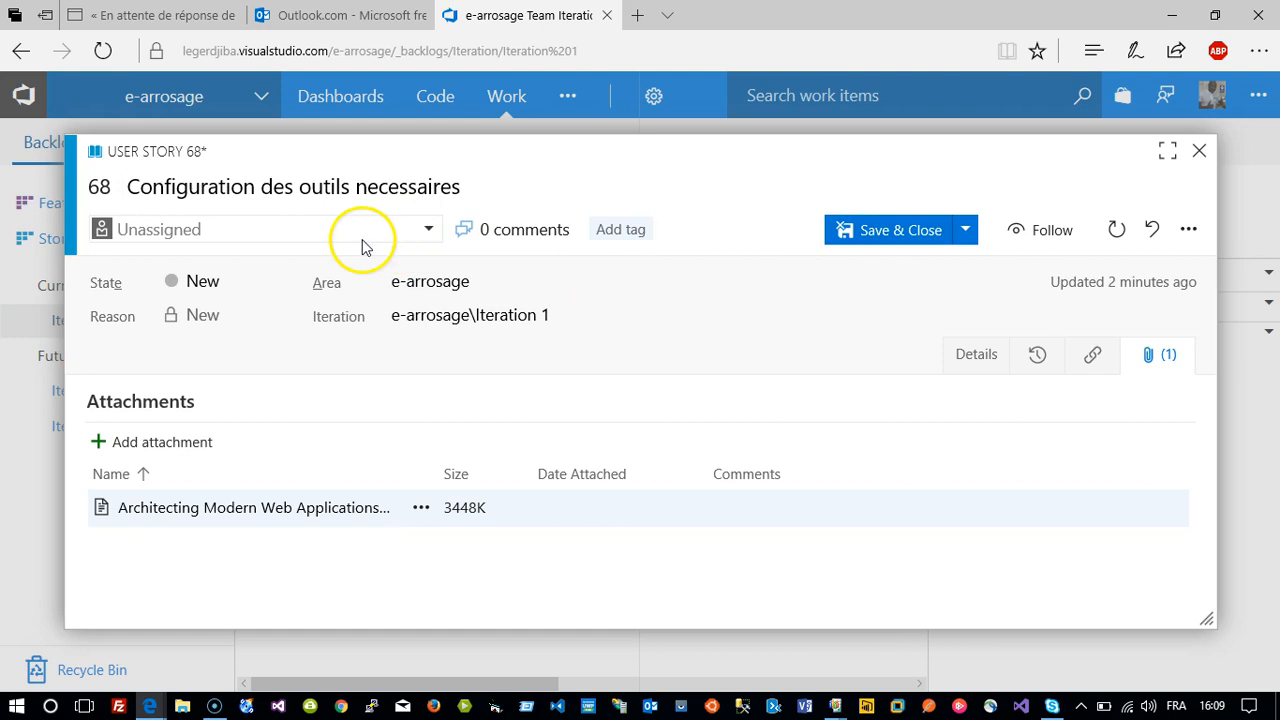
# Assign story 68 to the team member found by searching 'en', then save and close it.
pyautogui.click(429, 232)
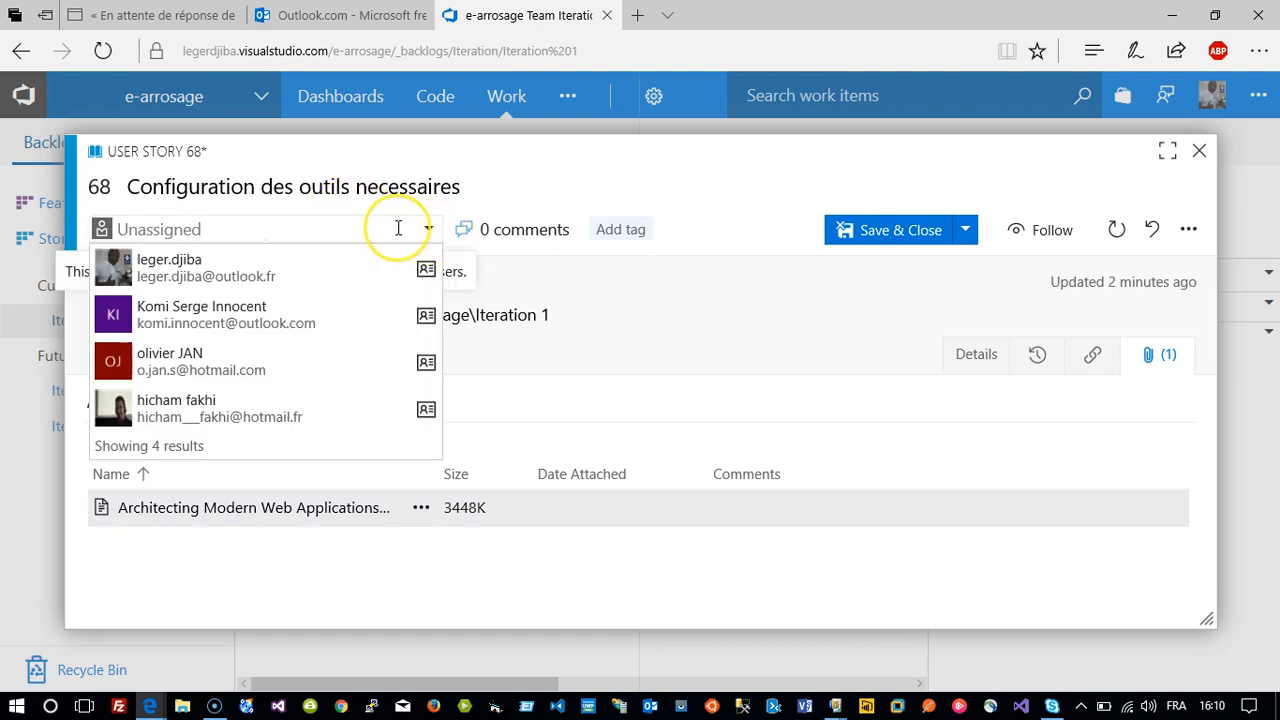
pyautogui.click(398, 229)
pyautogui.write('en')
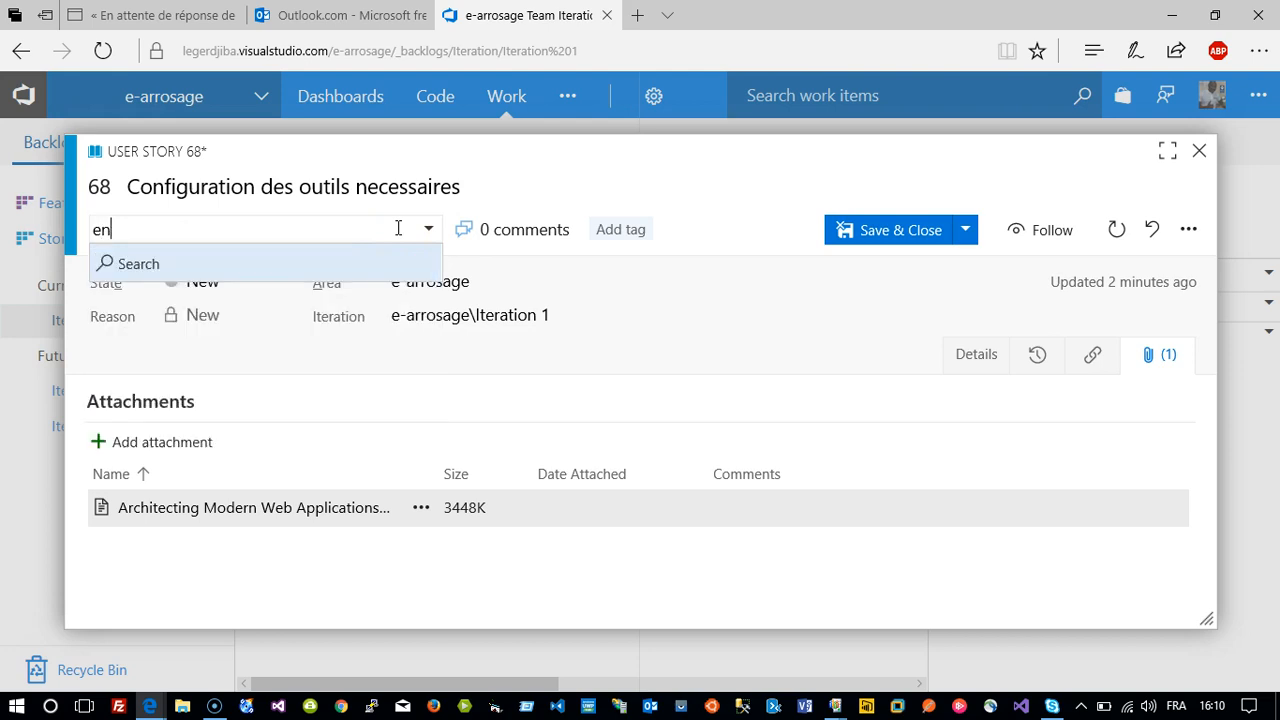
pyautogui.click(179, 264)
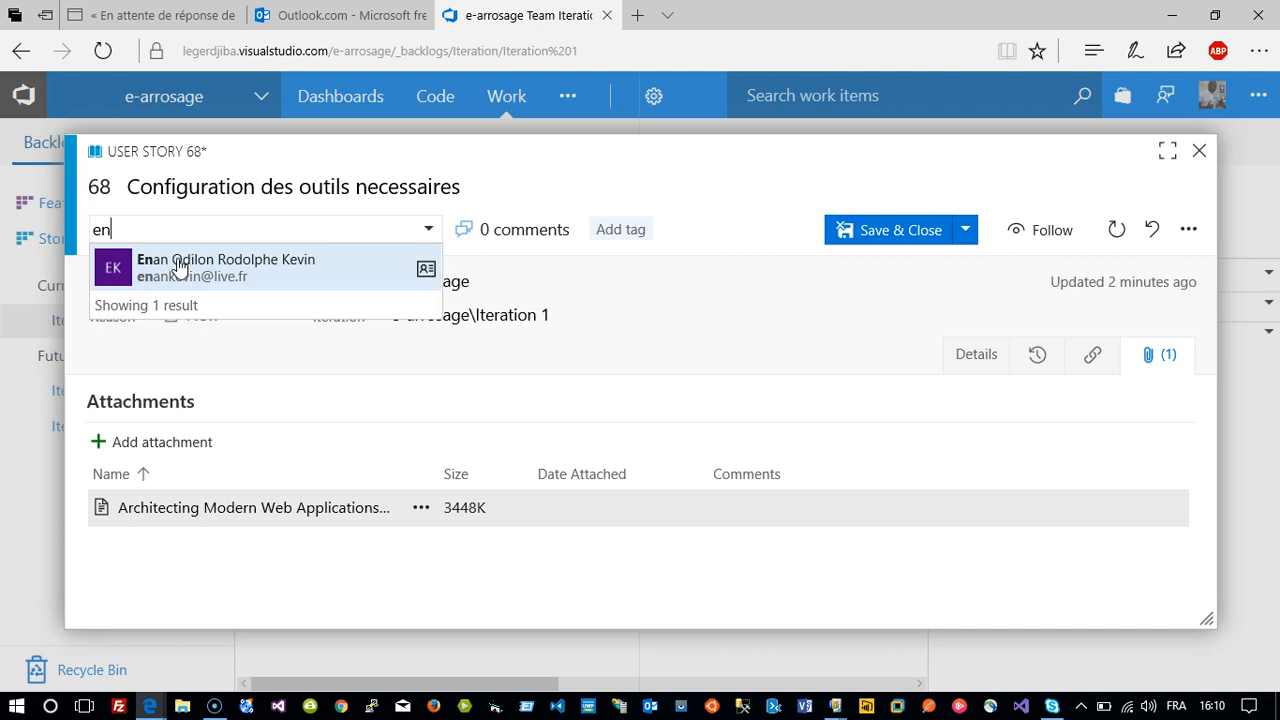
pyautogui.click(179, 264)
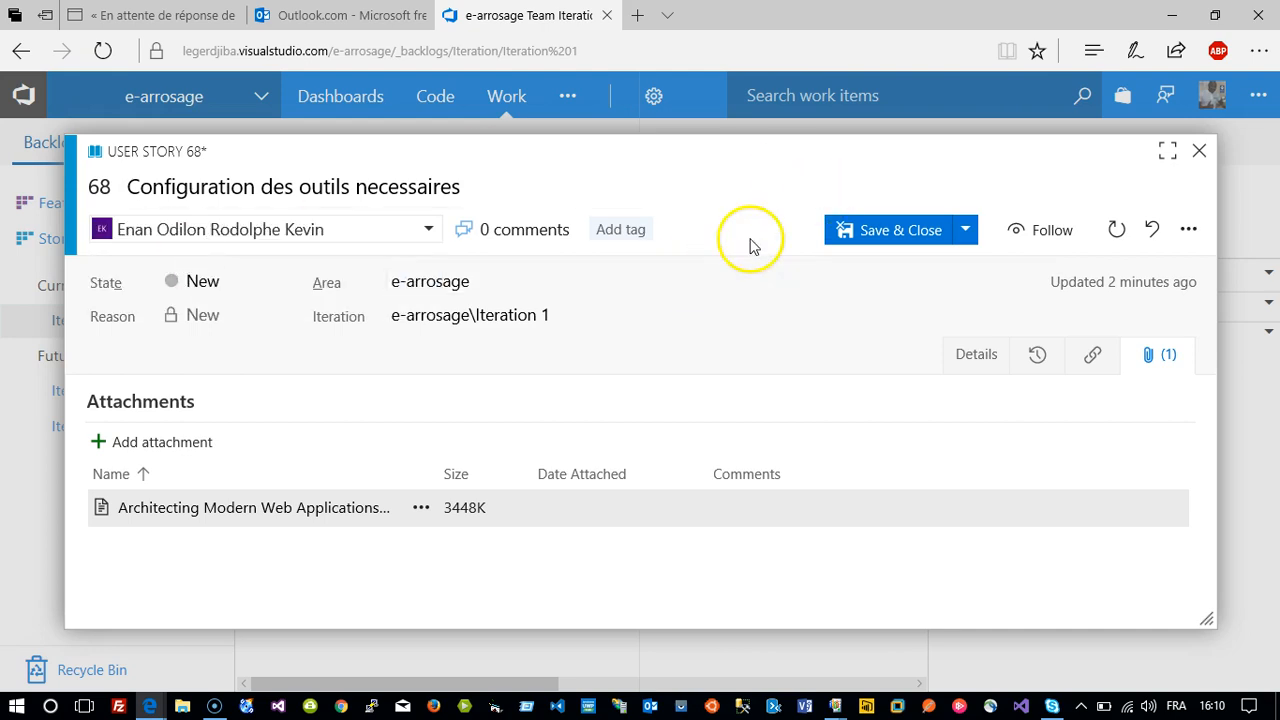
pyautogui.click(888, 236)
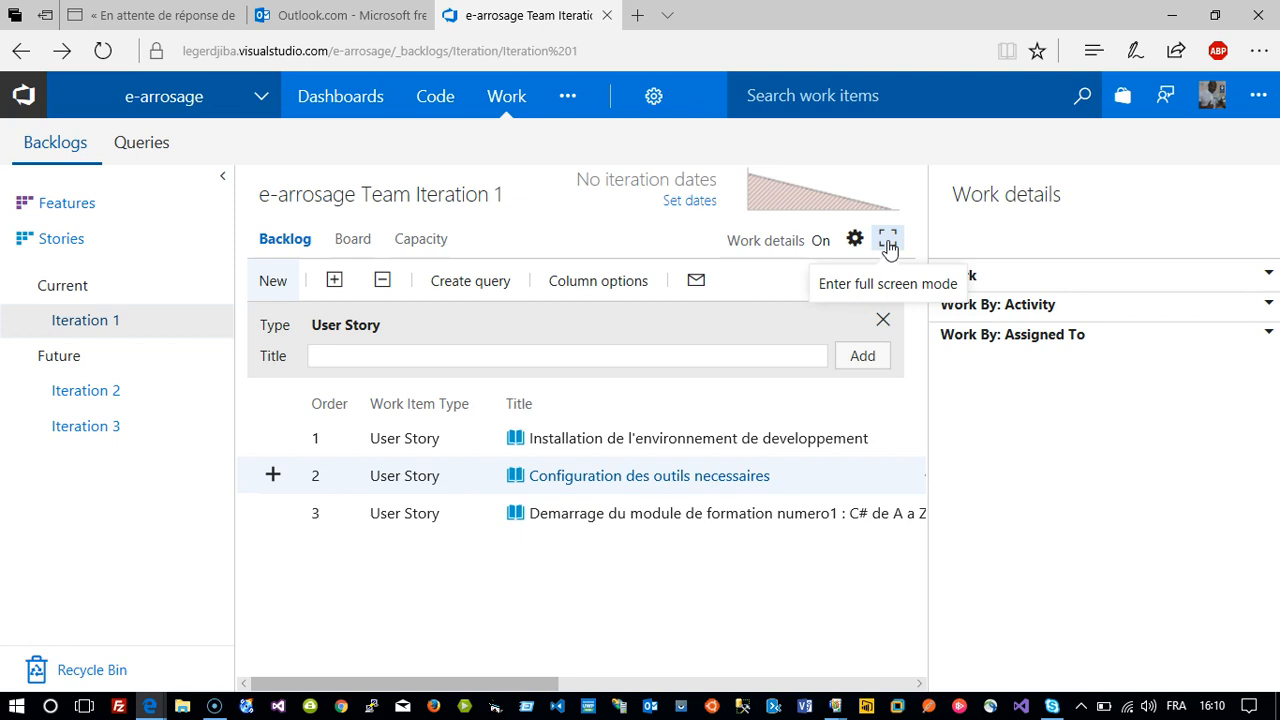
# Reload Backlogs, widen the view to show the State column, and open story 67's attachments.
pyautogui.moveTo(456, 116)
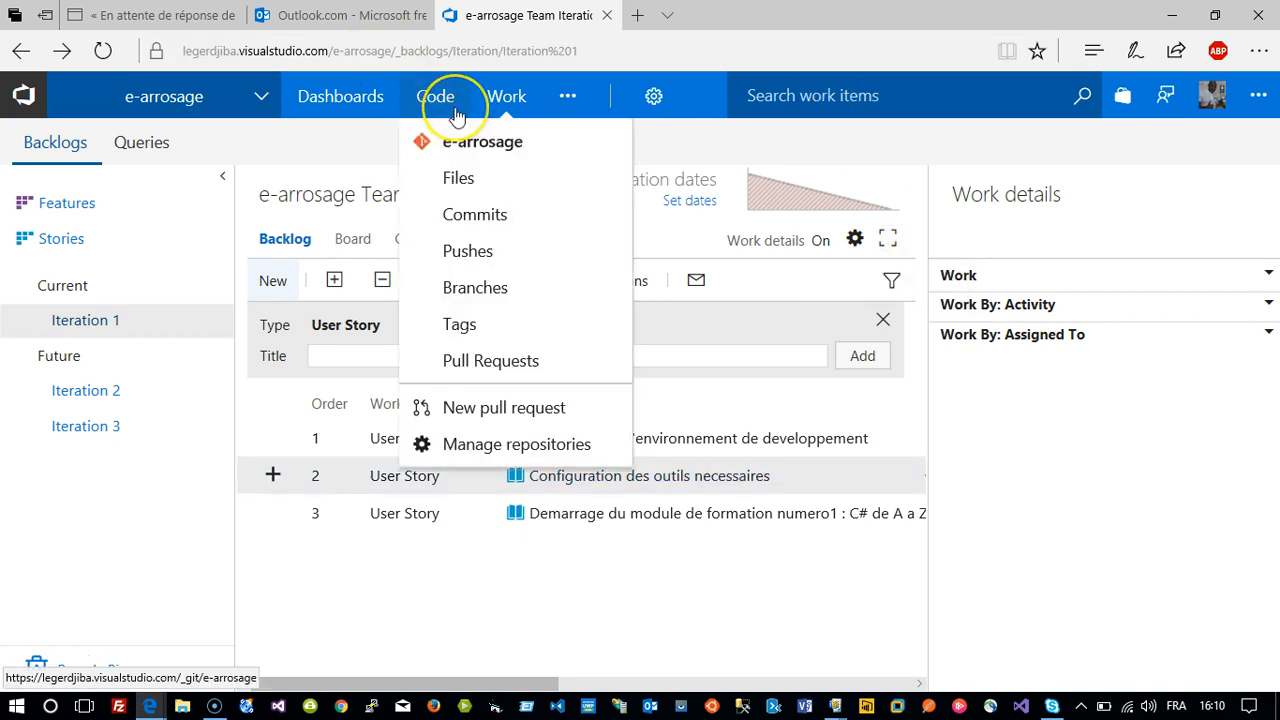
pyautogui.click(439, 105)
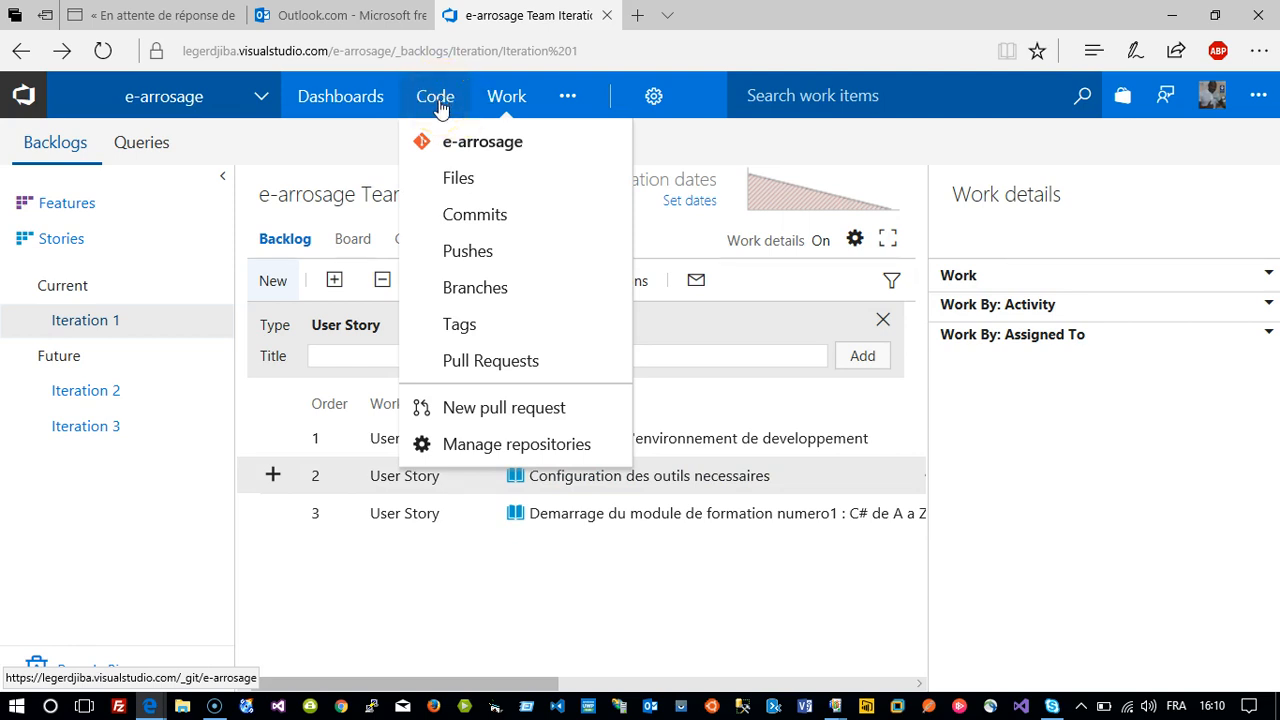
pyautogui.click(506, 100)
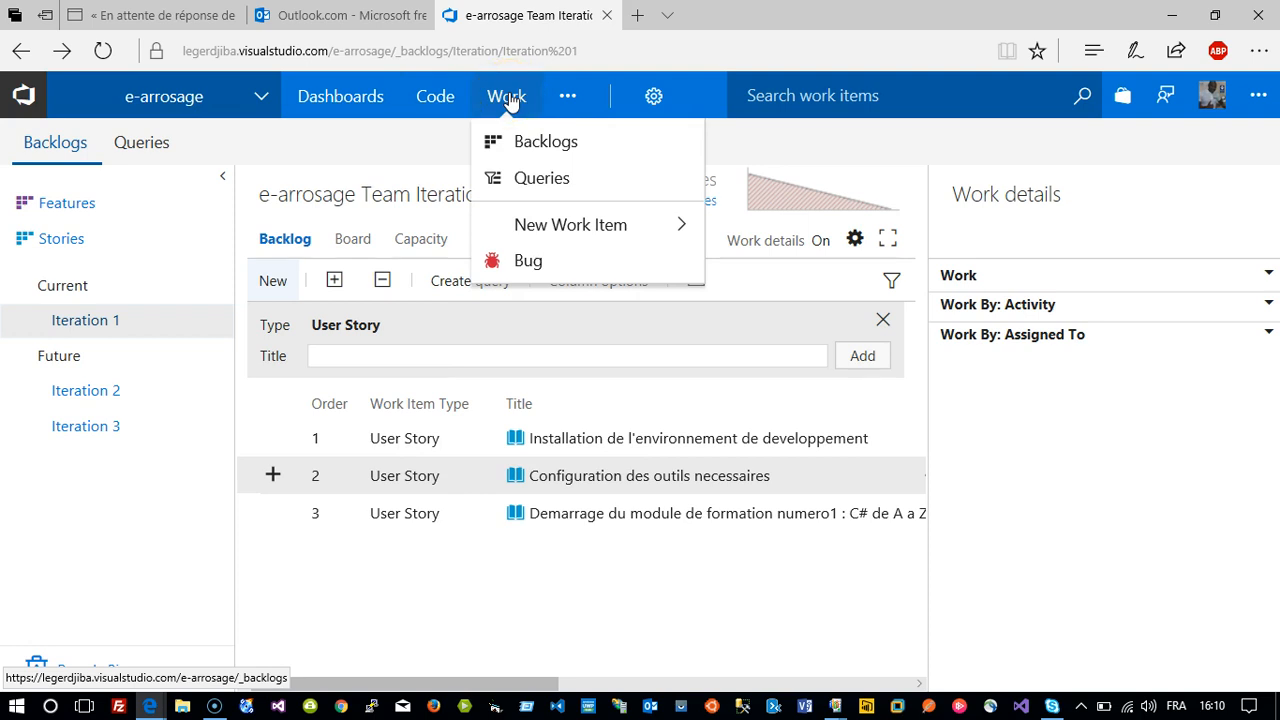
pyautogui.click(506, 97)
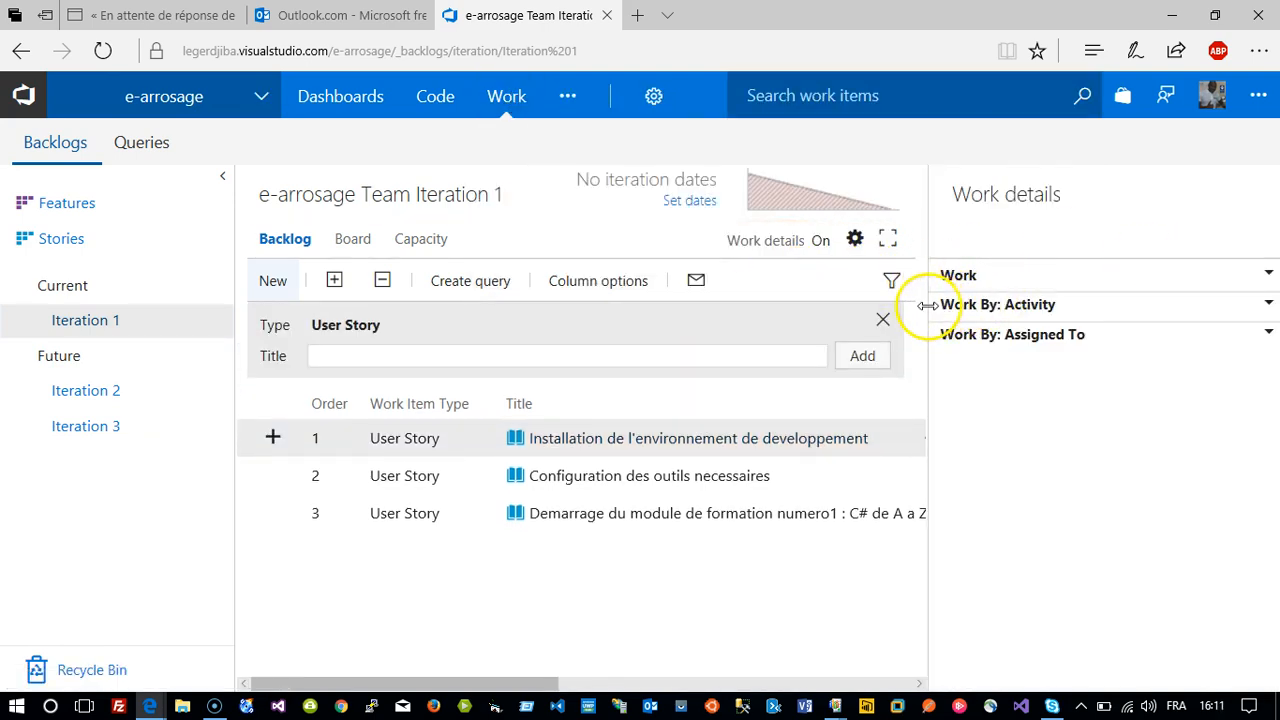
pyautogui.moveTo(928, 305); pyautogui.dragTo(1214, 336)
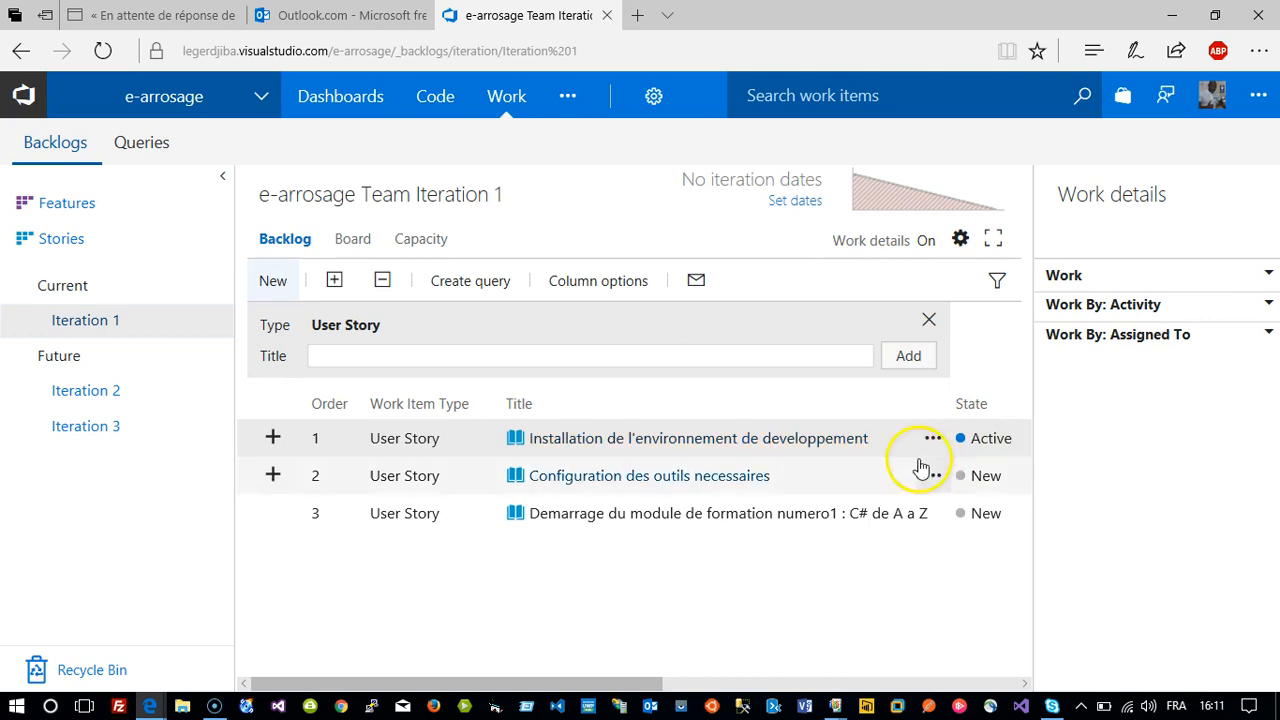
pyautogui.click(826, 441)
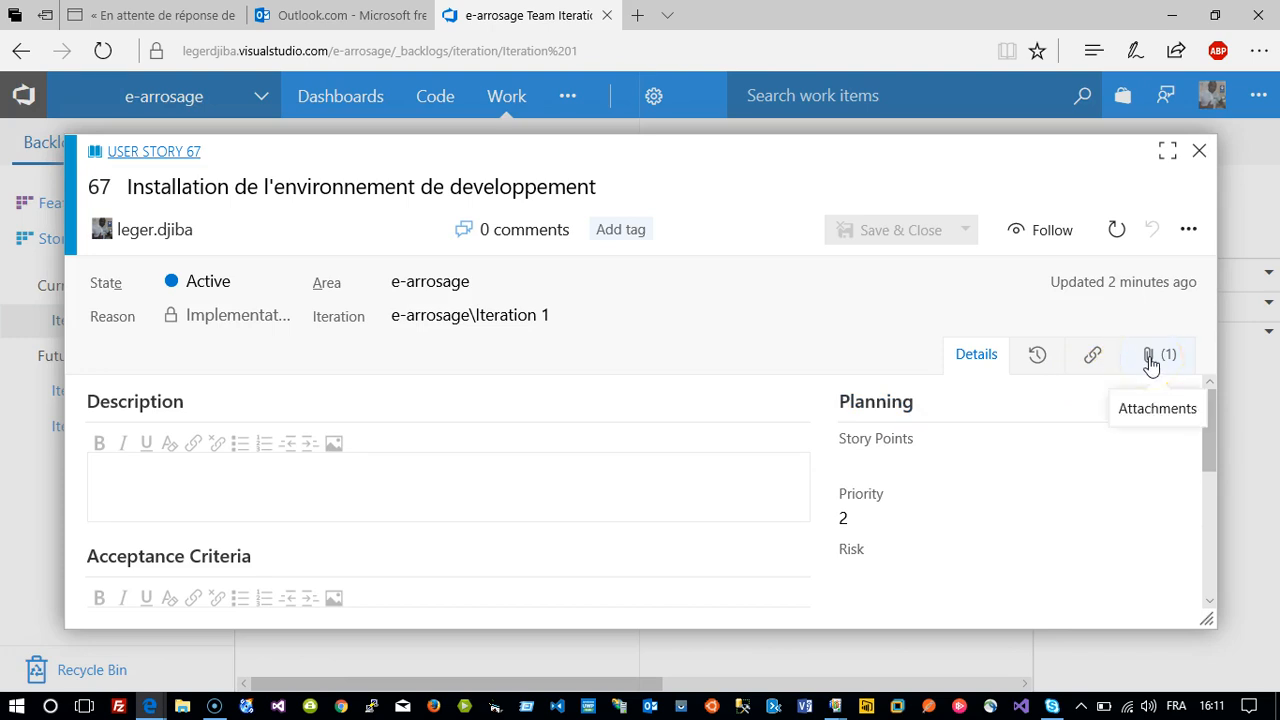
pyautogui.click(1151, 366)
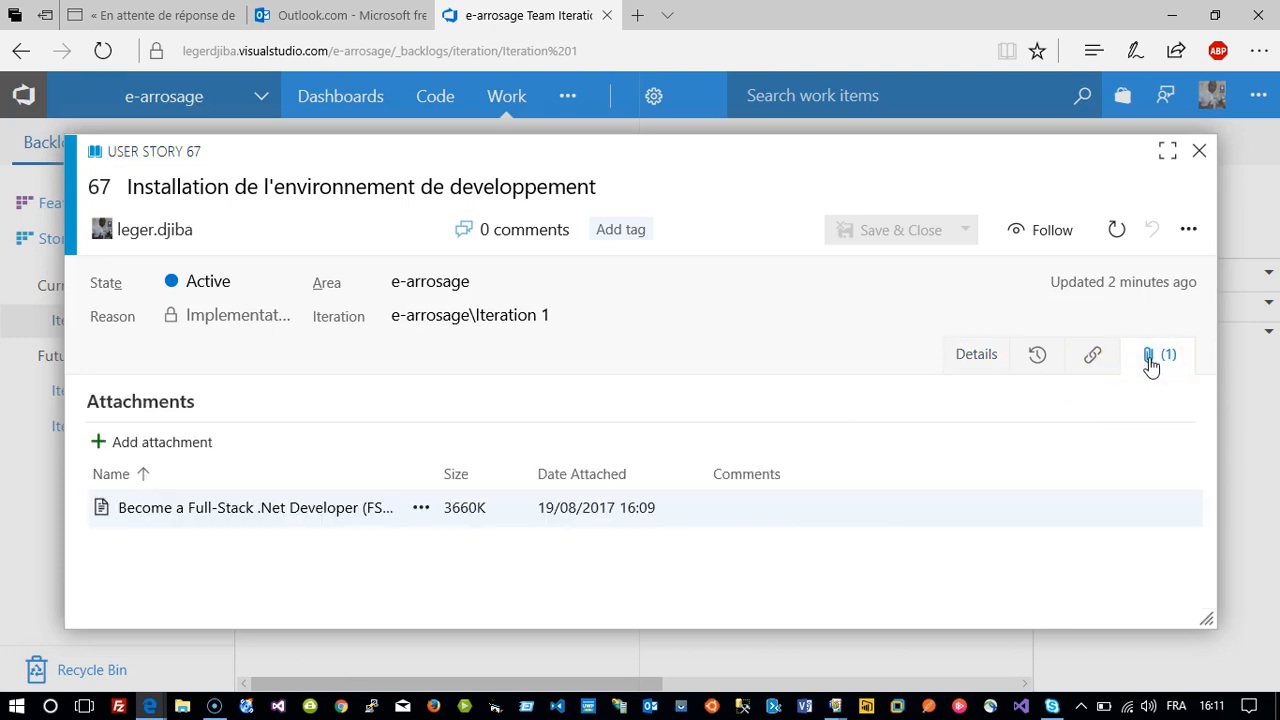
# Download the Become a Full-Stack .Net Developer (FSDND) attachment and open it in Word.
pyautogui.click(321, 512)
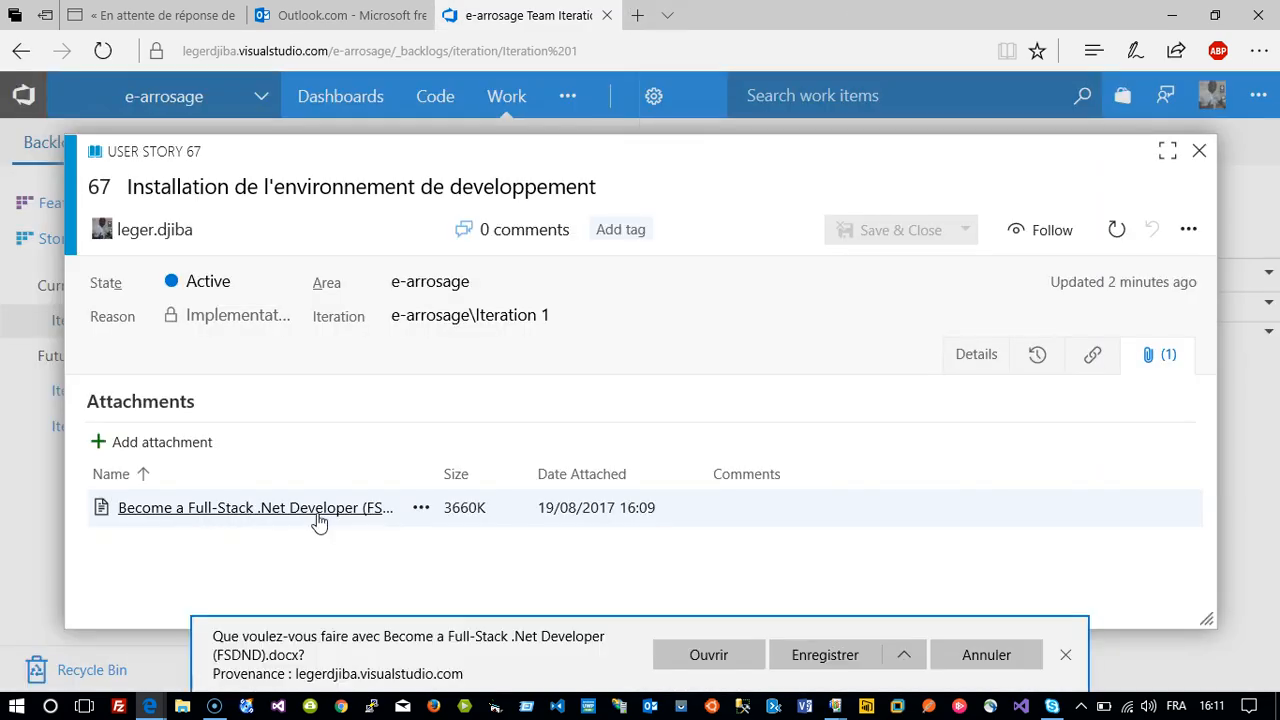
pyautogui.click(675, 656)
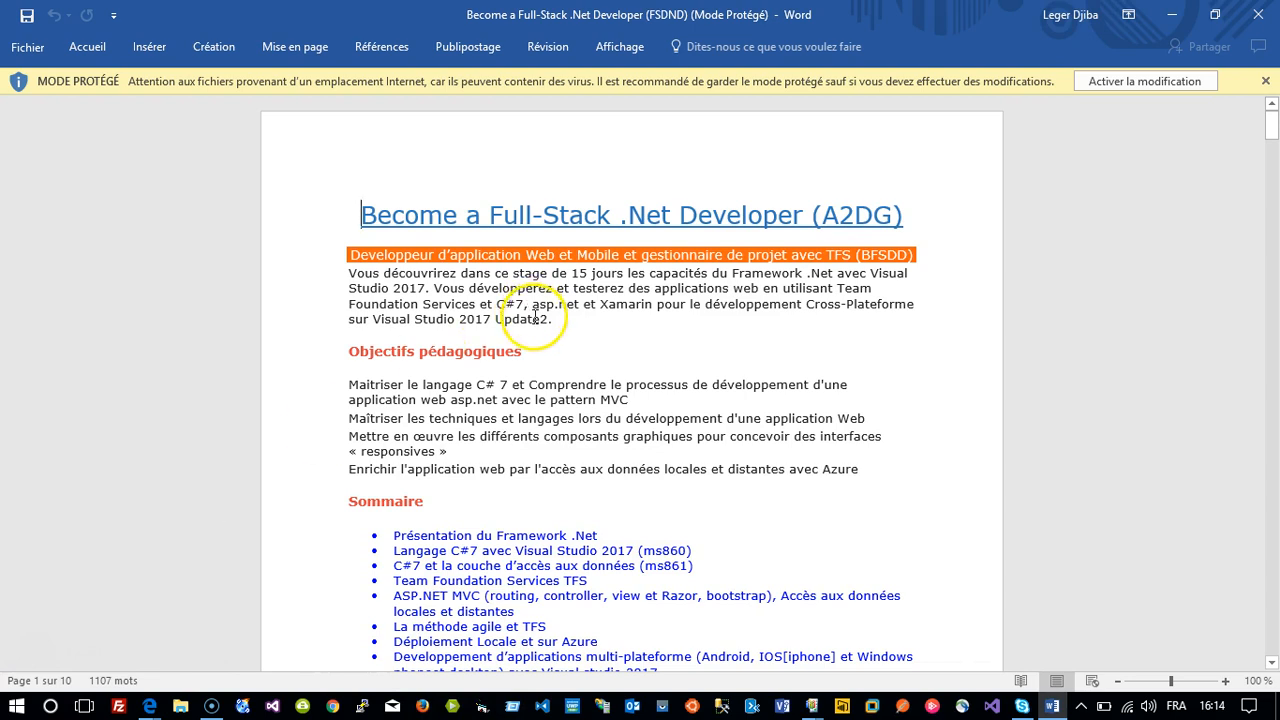
# Enable editing and place the cursor in the PROGRAMME section's Jour 1 à 5 heading.
pyautogui.click(1120, 81)
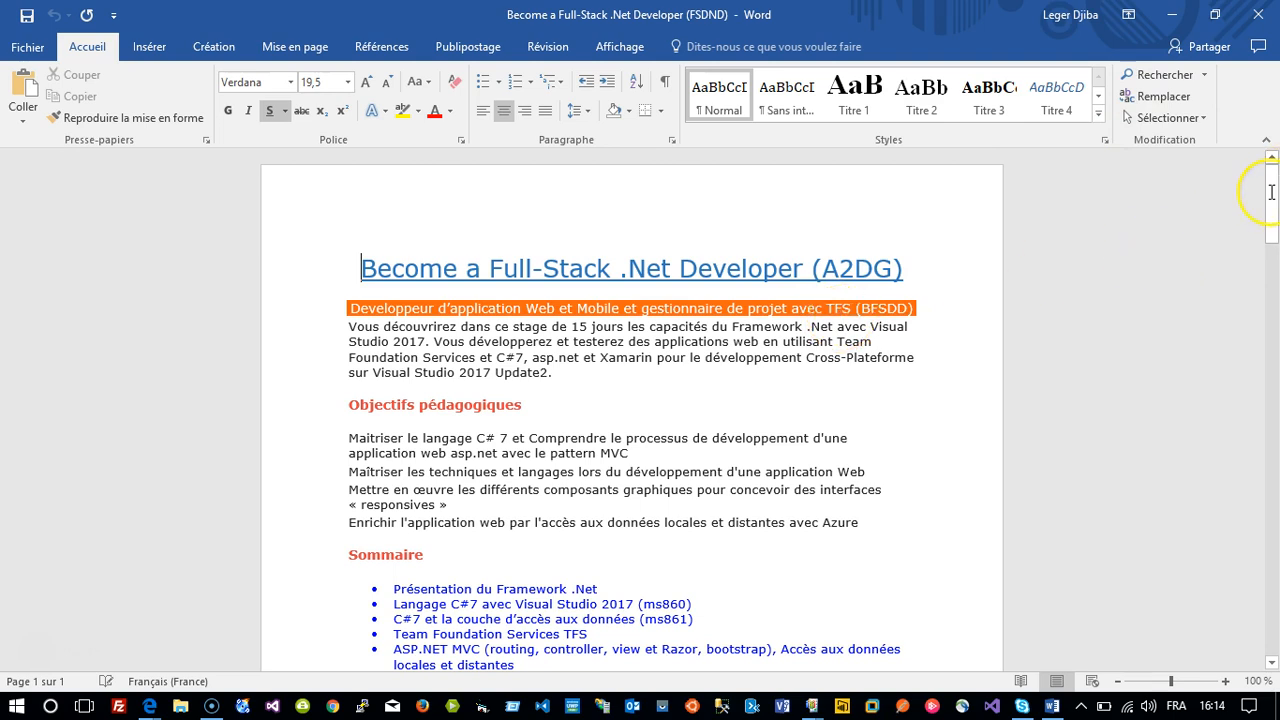
pyautogui.scroll(-3, 1272, 192)
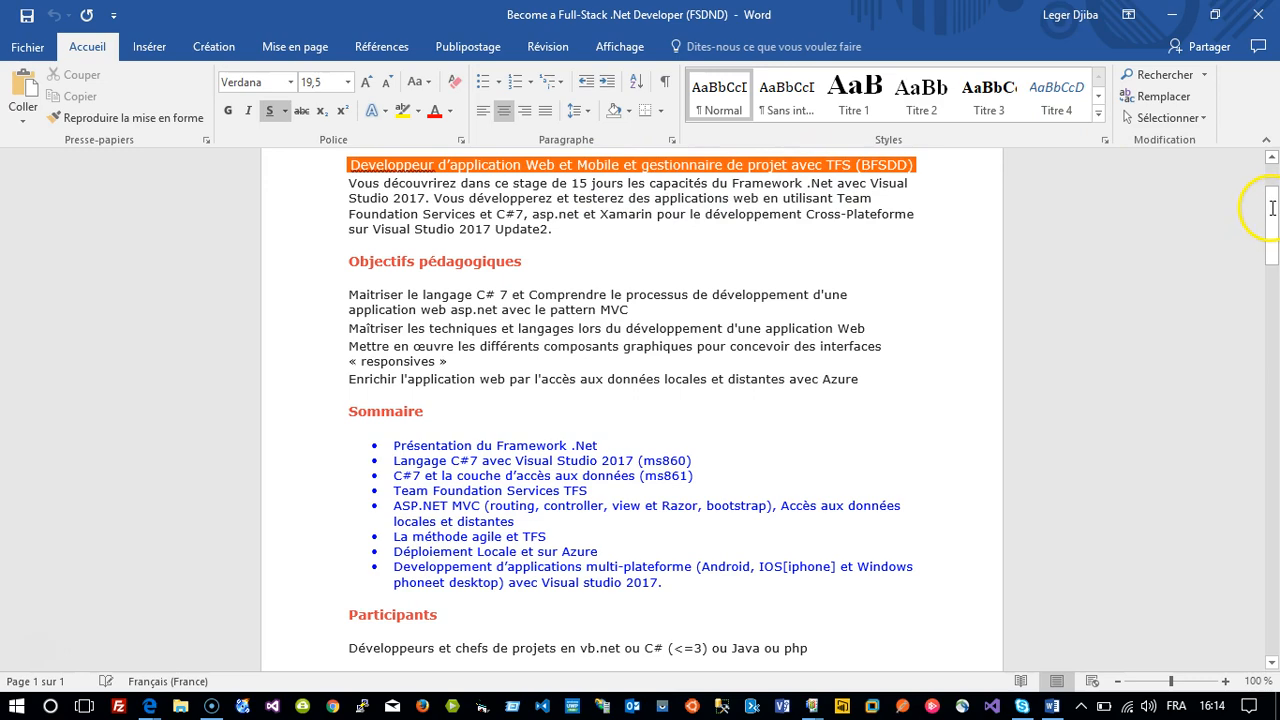
pyautogui.moveTo(1272, 256); pyautogui.dragTo(1275, 360)
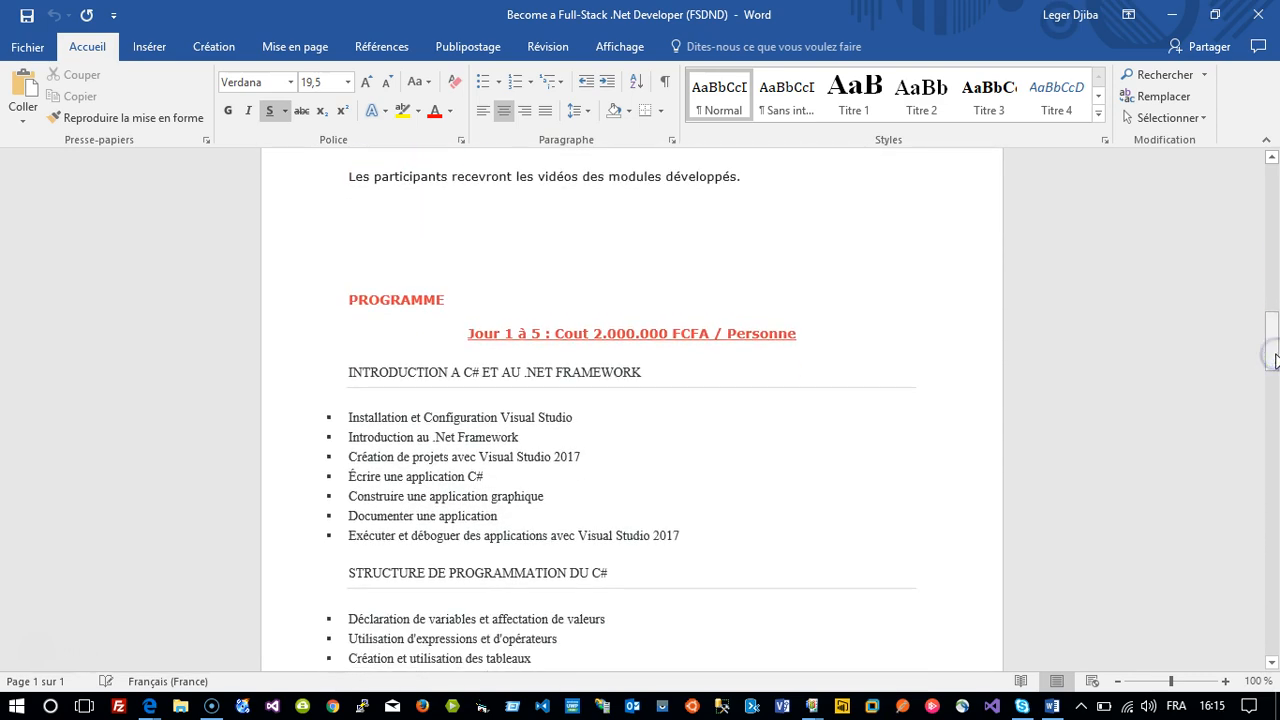
pyautogui.click(487, 337)
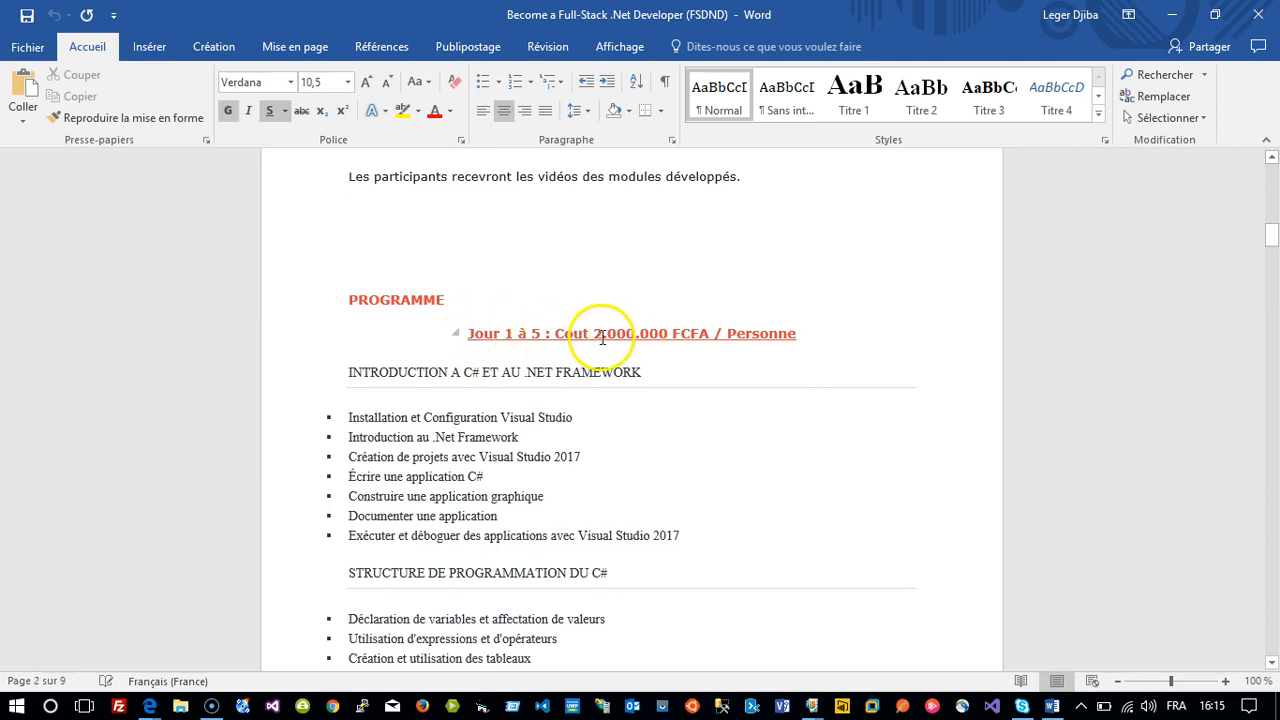
# Collapse the C# introduction, programming structure, methods, exceptions, files, data types, encapsulation and inheritance sections.
pyautogui.click(339, 372)
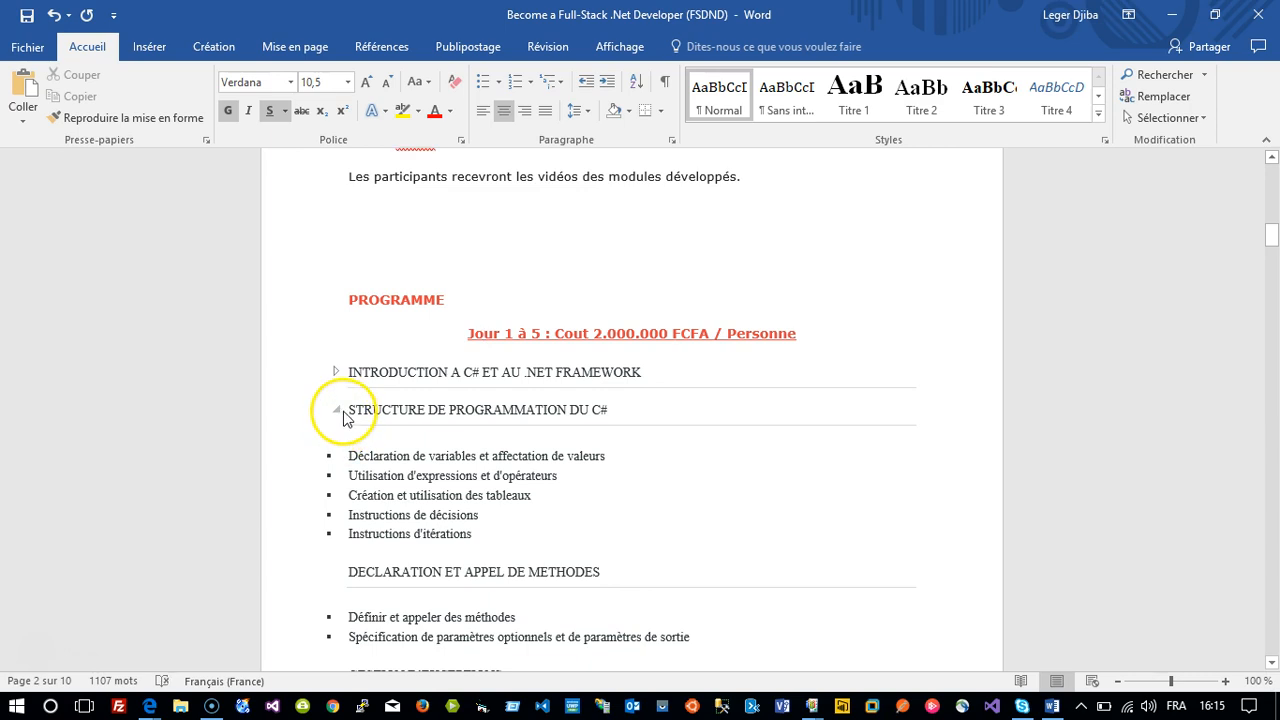
pyautogui.click(349, 420)
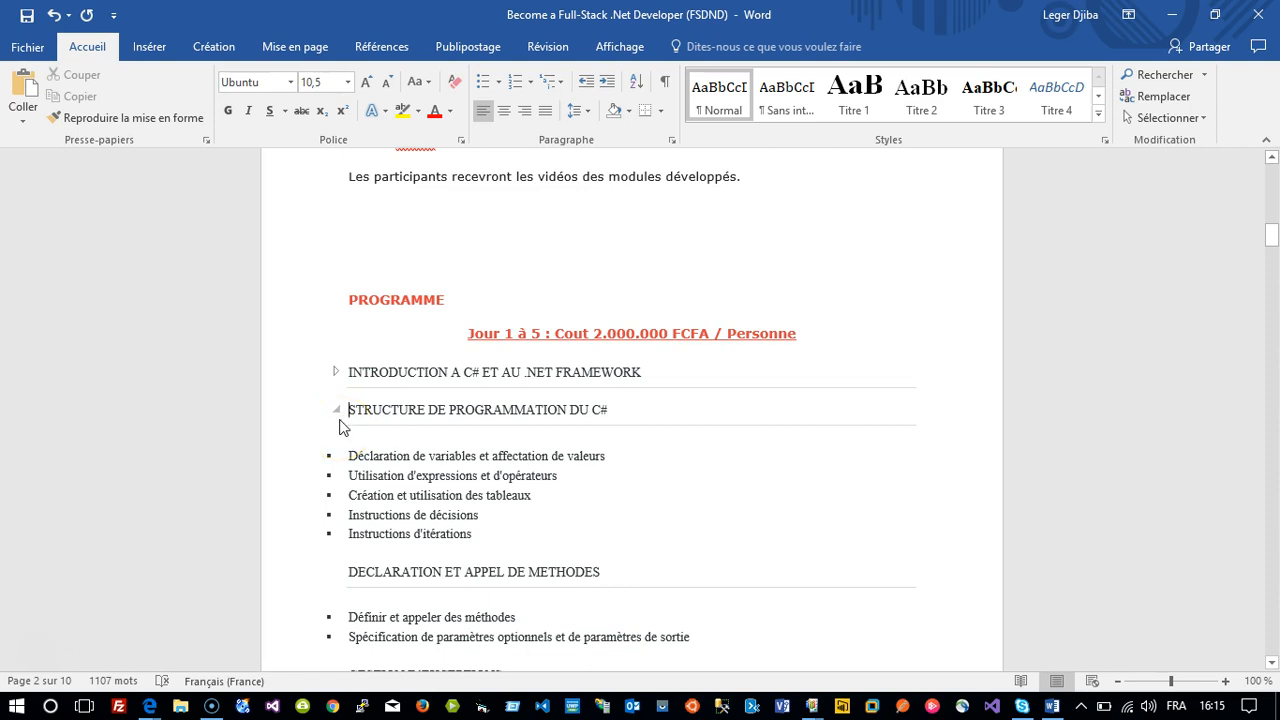
pyautogui.click(339, 413)
pyautogui.click(339, 413)
pyautogui.click(341, 450)
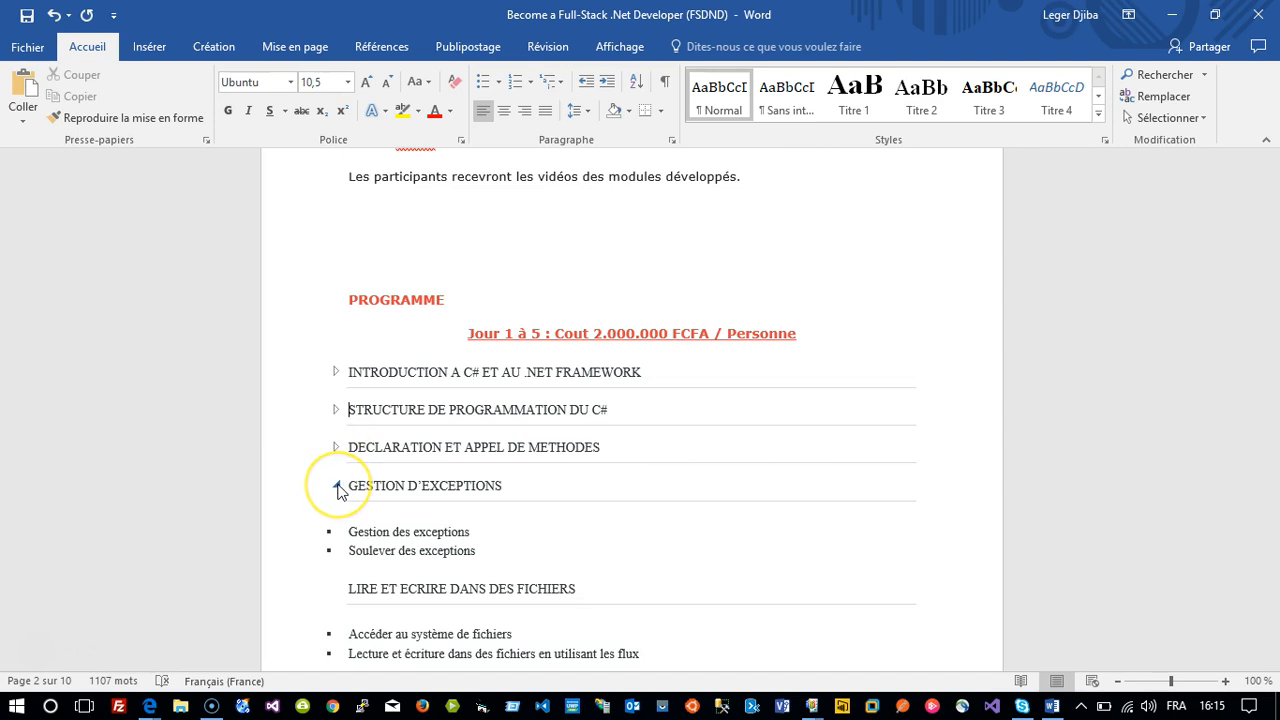
pyautogui.click(338, 487)
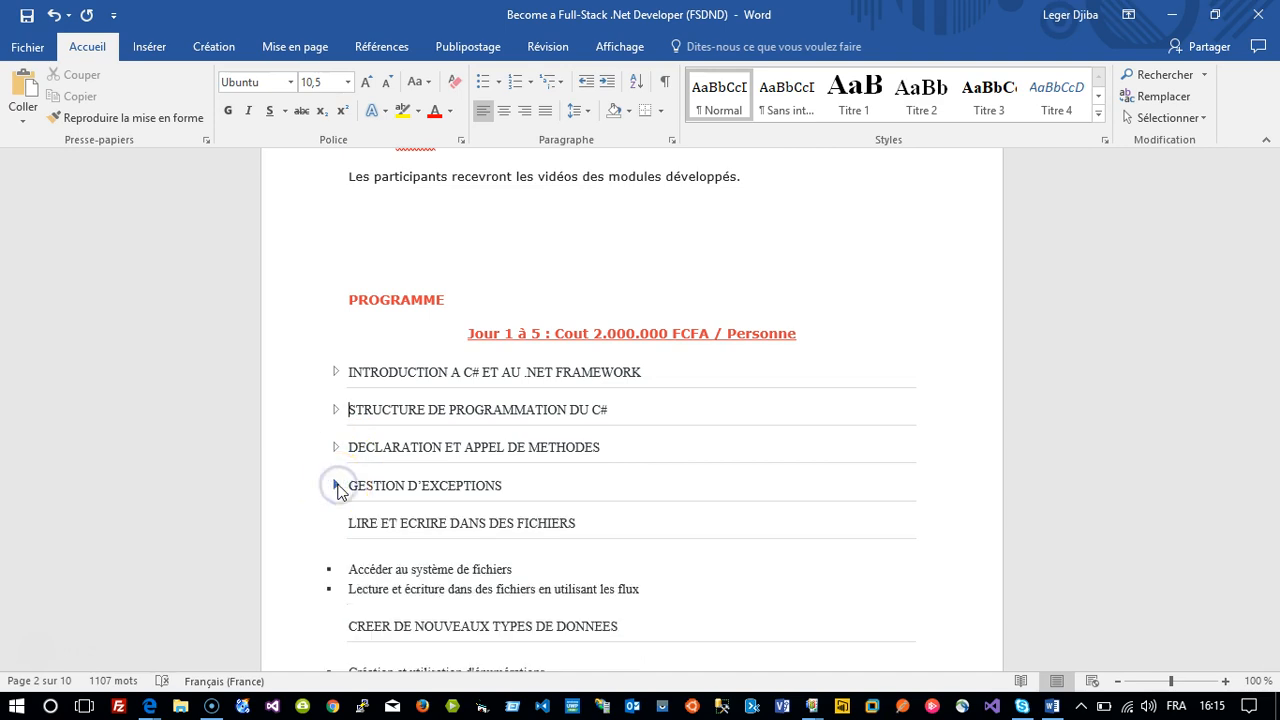
pyautogui.click(337, 524)
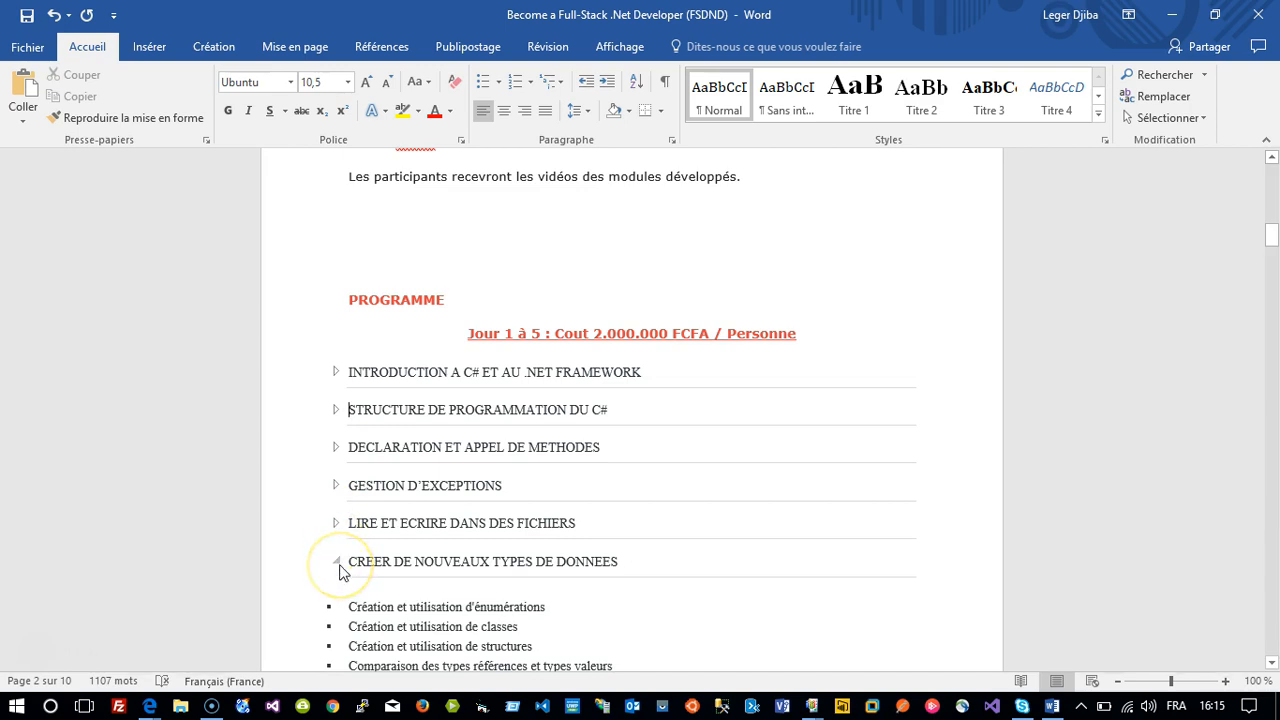
pyautogui.click(337, 562)
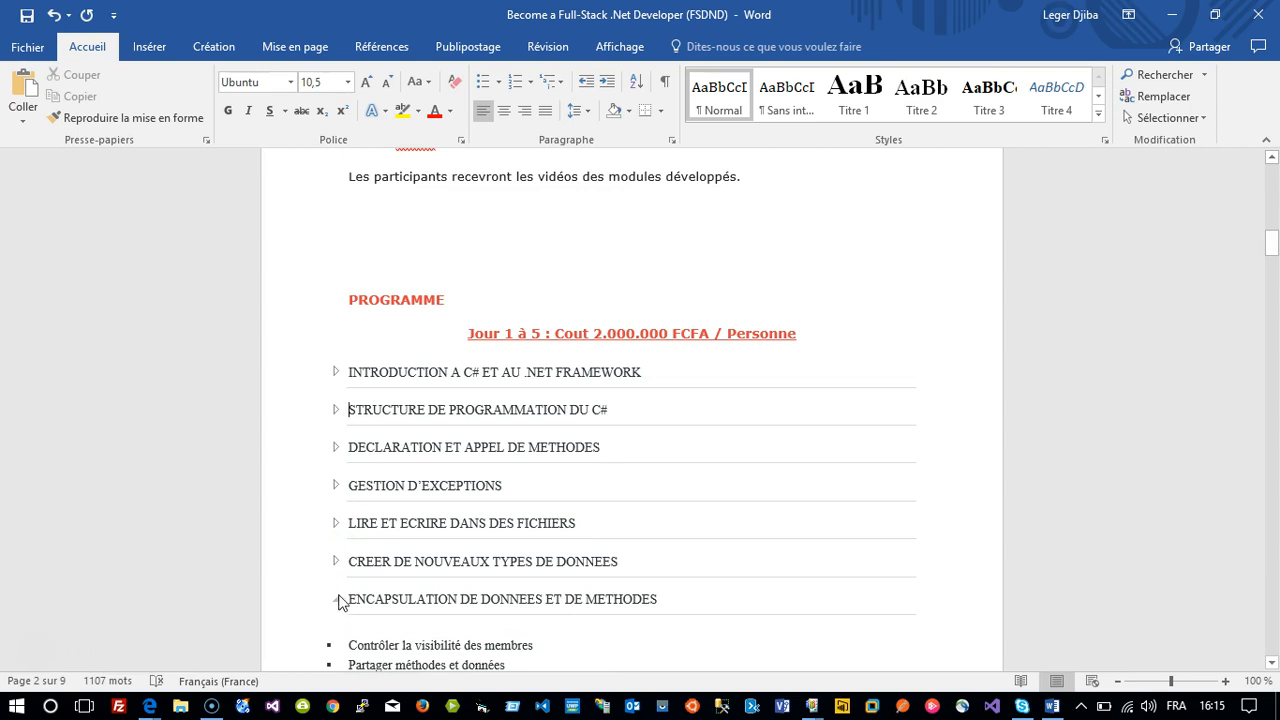
pyautogui.click(337, 599)
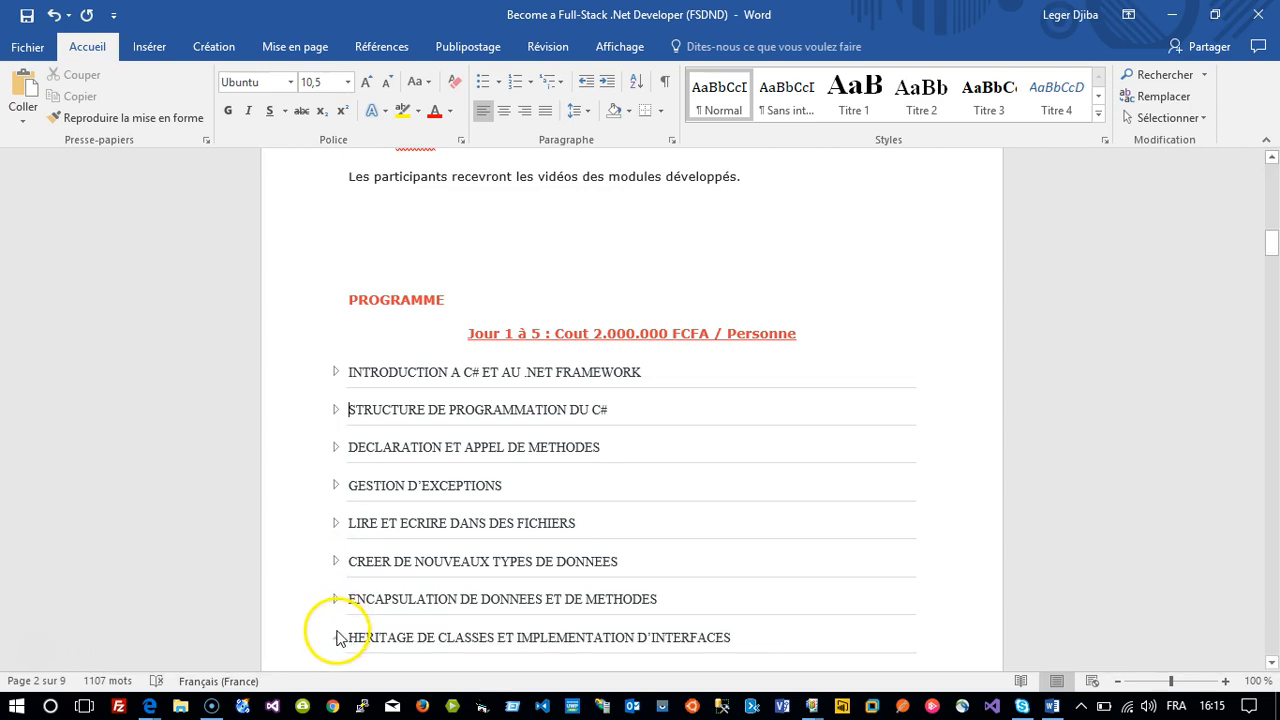
pyautogui.click(338, 637)
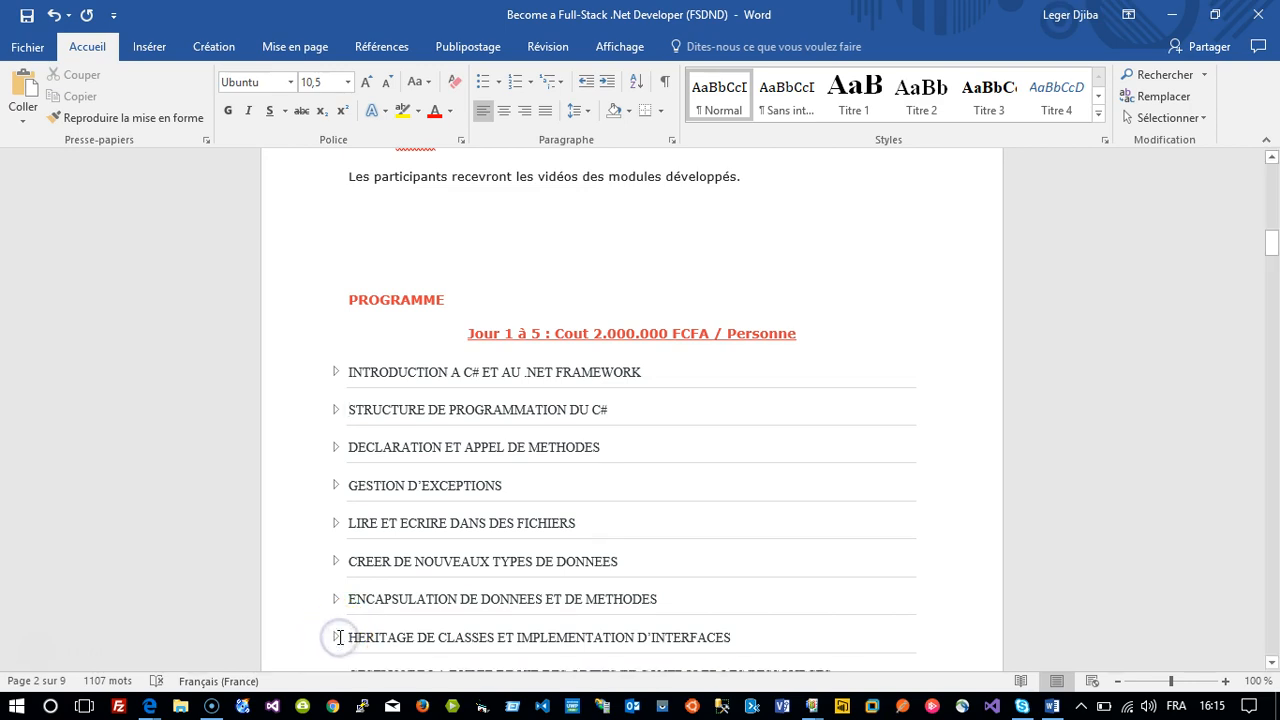
pyautogui.scroll(-4, 340, 634)
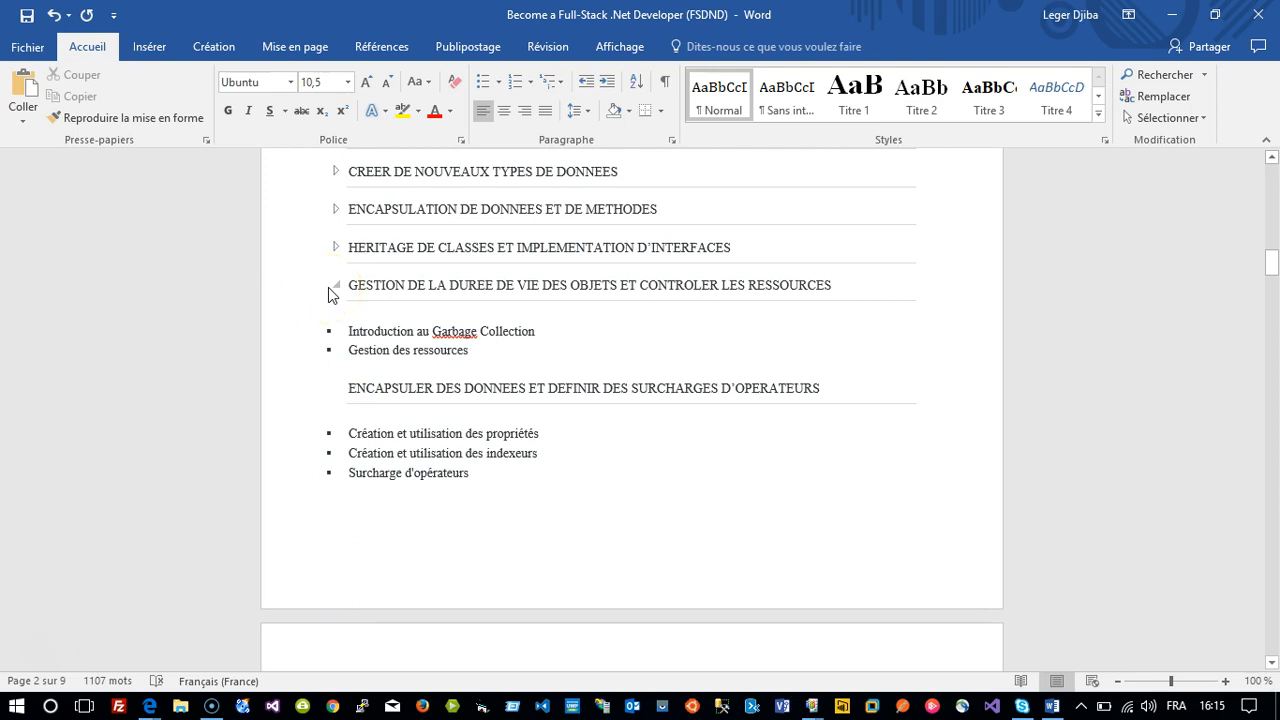
# Collapse the object lifetime, operator overloads, events, generics, custom collections and LINQ sections.
pyautogui.click(335, 285)
pyautogui.click(338, 286)
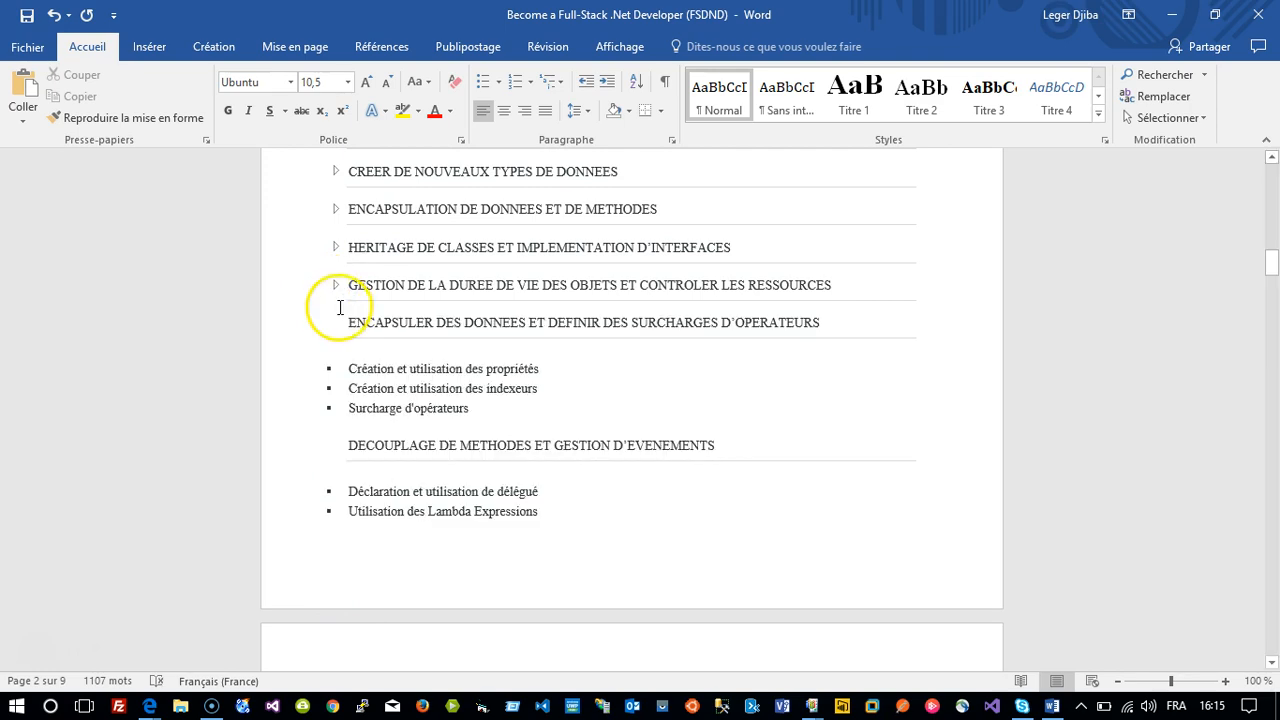
pyautogui.click(337, 328)
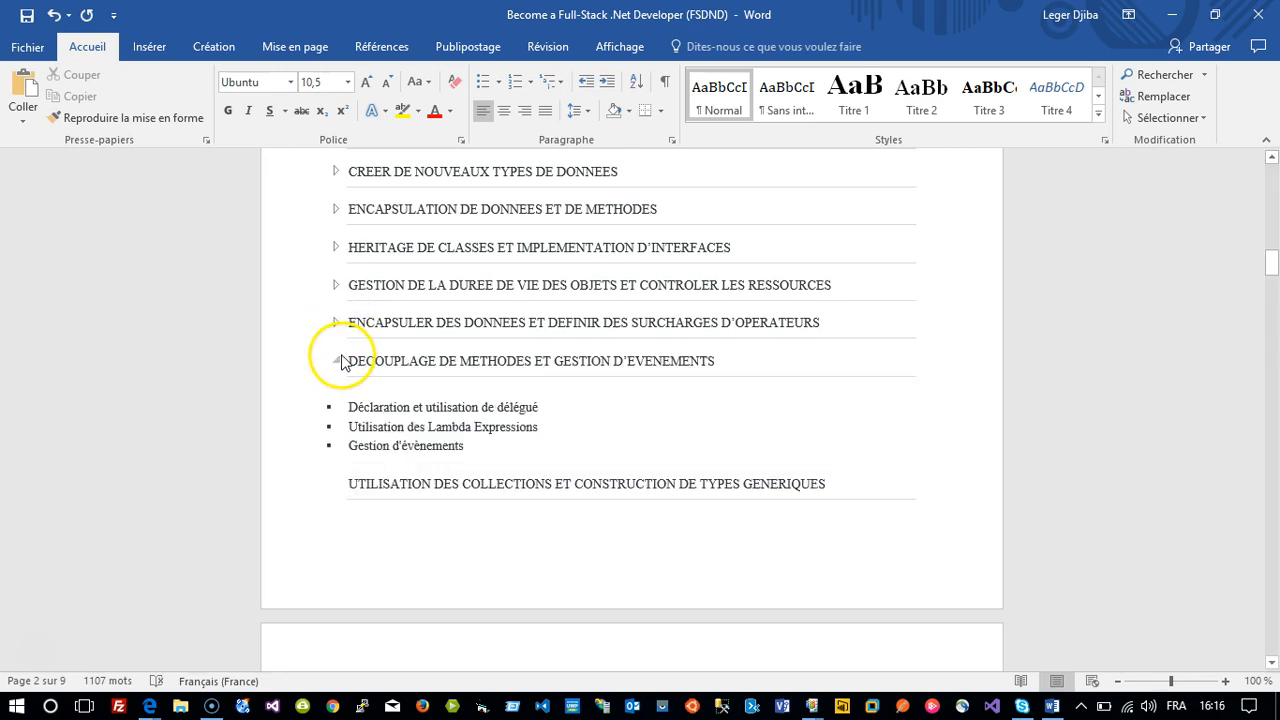
pyautogui.click(338, 362)
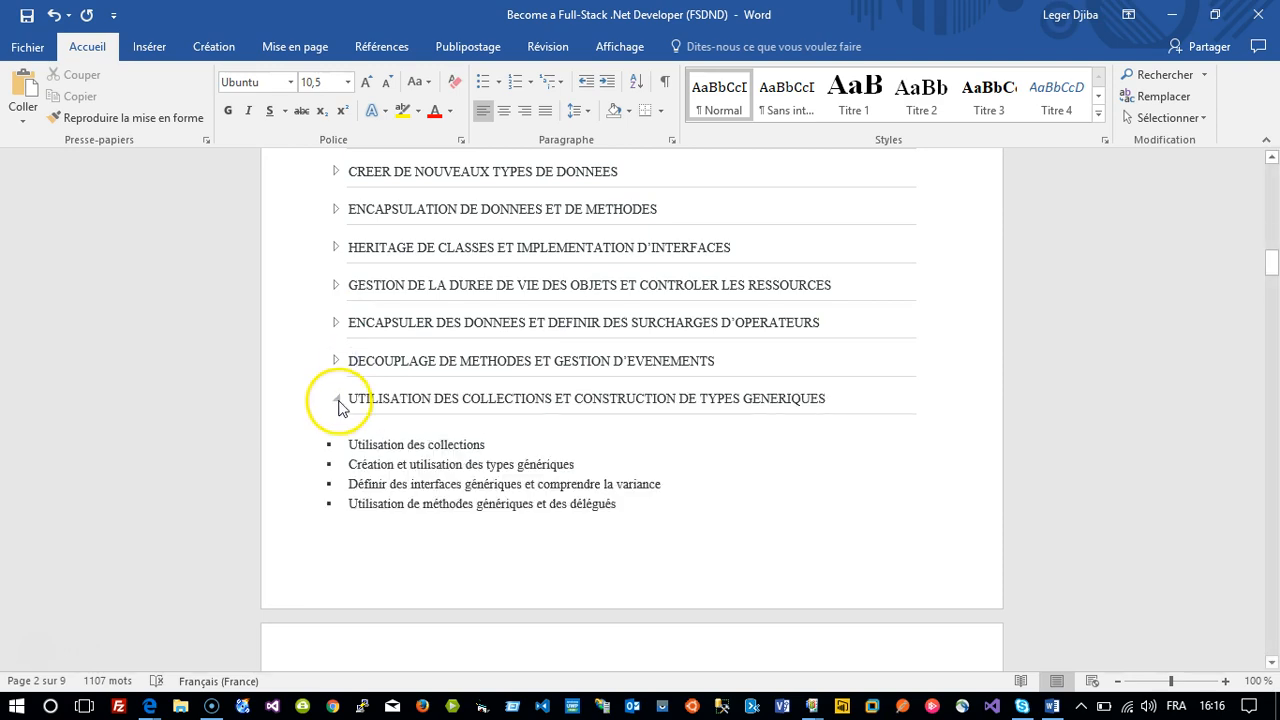
pyautogui.click(338, 400)
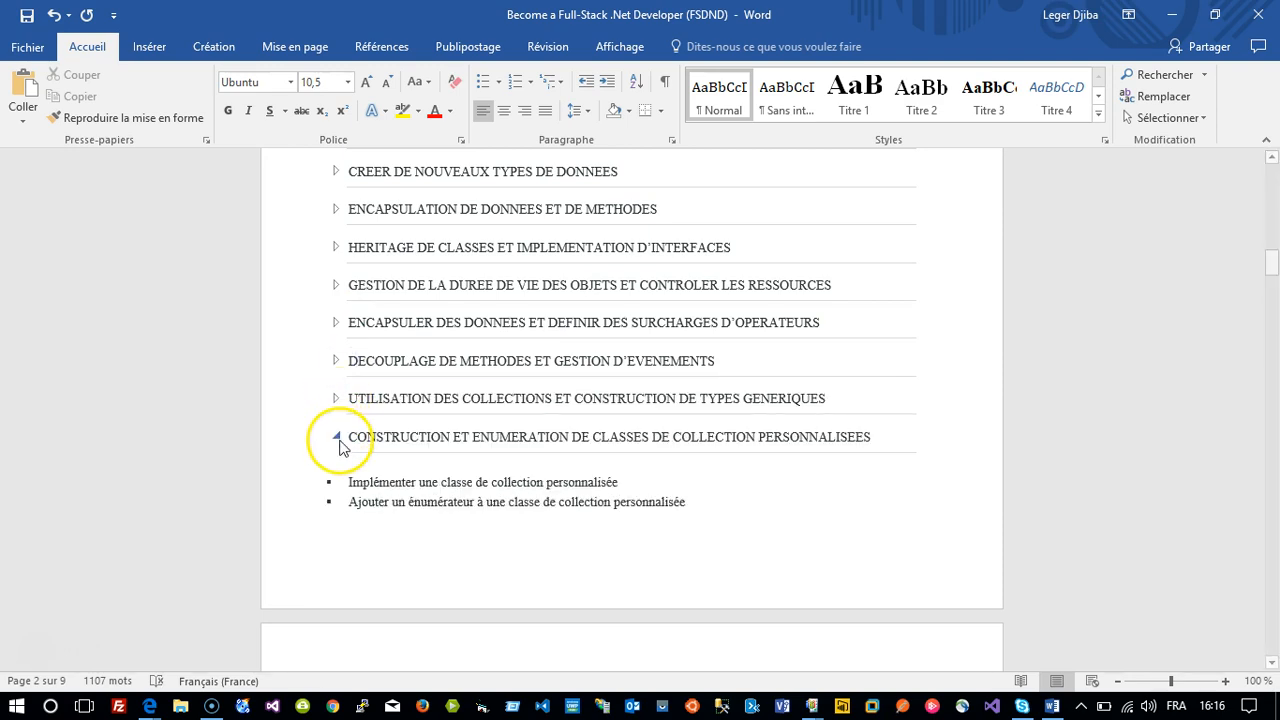
pyautogui.click(340, 438)
pyautogui.click(338, 437)
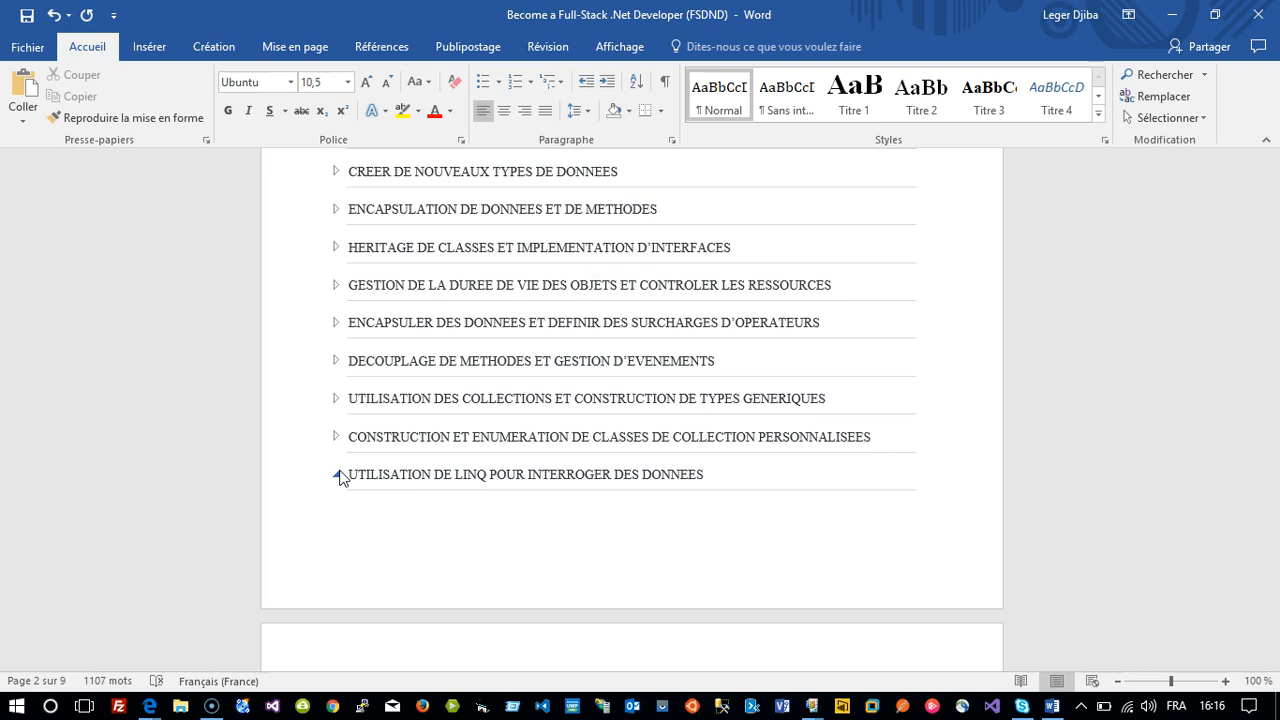
pyautogui.click(338, 475)
# Scroll through the rest of the FSDND training document, then close Word.
pyautogui.scroll(-6, 340, 473)
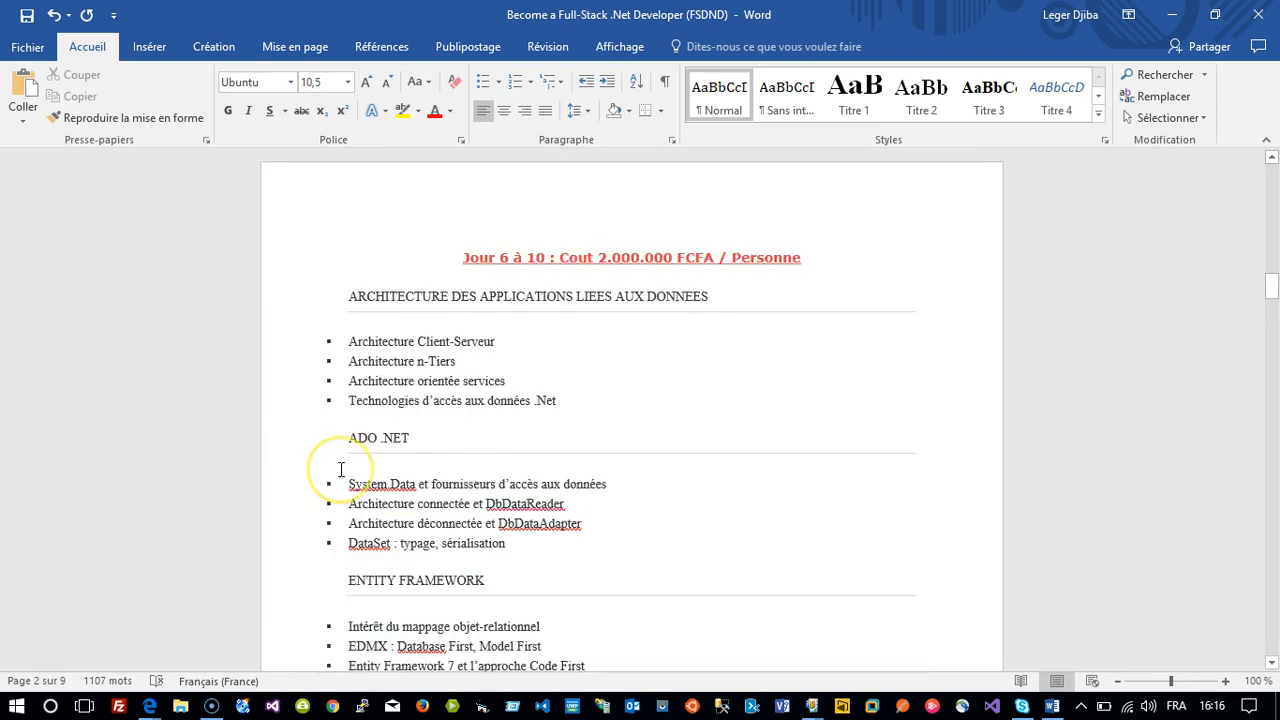
pyautogui.scroll(2, 341, 470)
pyautogui.scroll(3, 340, 470)
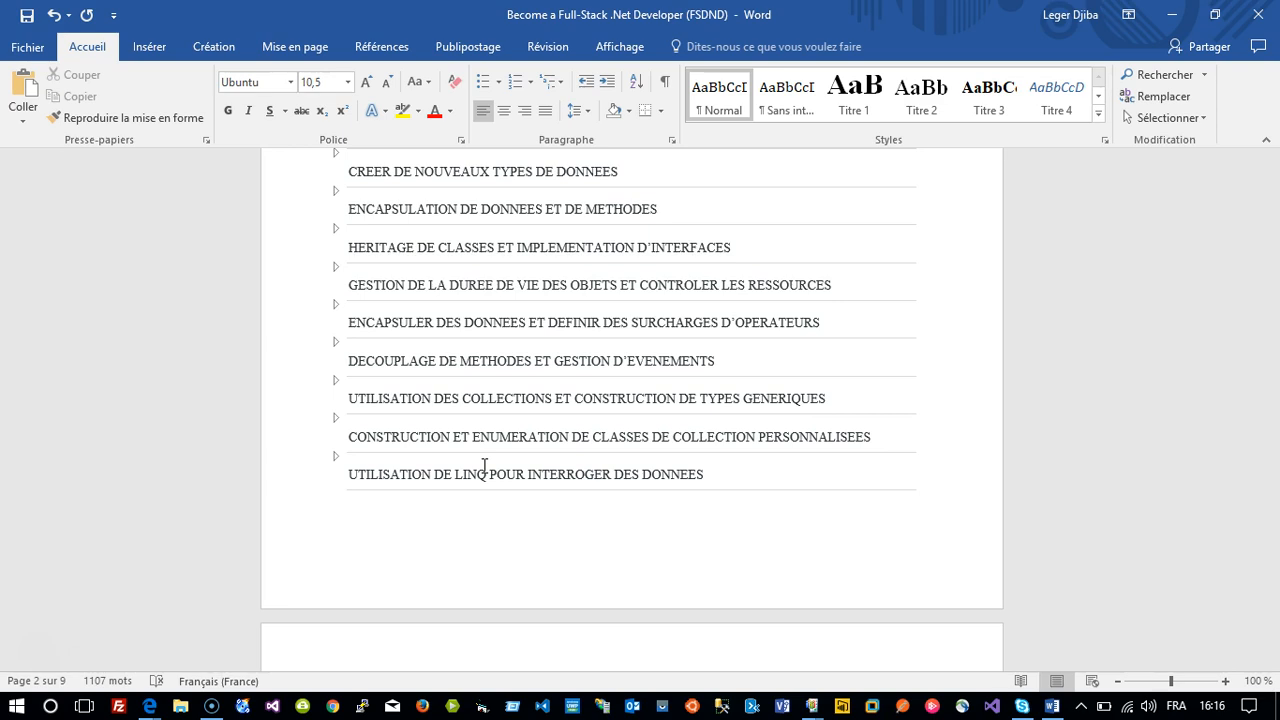
pyautogui.scroll(5, 484, 467)
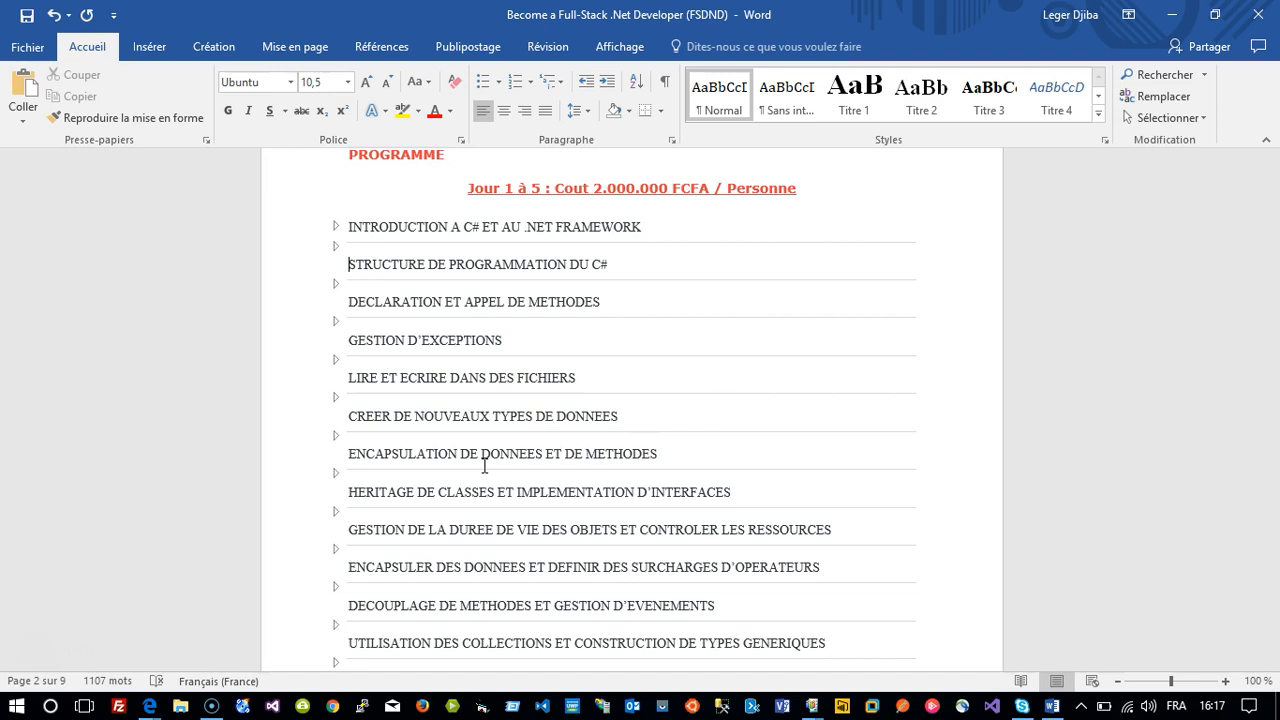
pyautogui.scroll(-5, 484, 465)
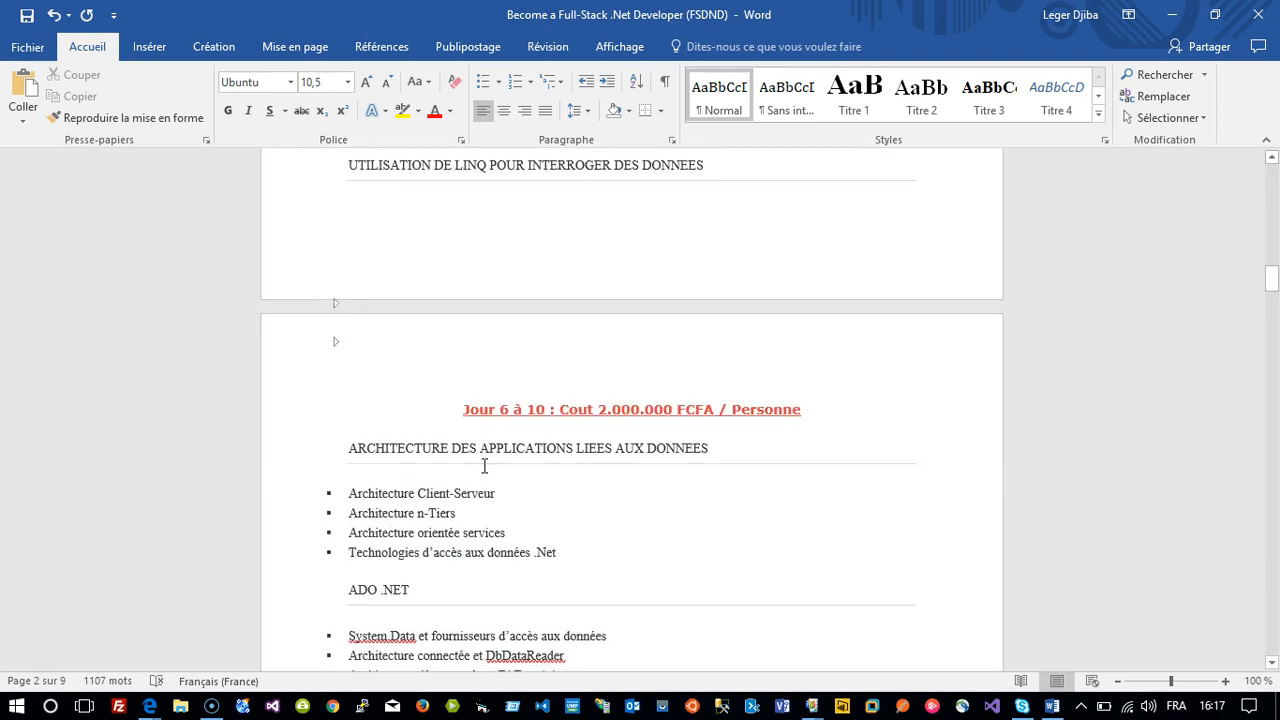
pyautogui.click(488, 426)
pyautogui.scroll(-20, 516, 410)
pyautogui.scroll(5, 516, 410)
pyautogui.scroll(-20, 516, 410)
pyautogui.scroll(8, 516, 410)
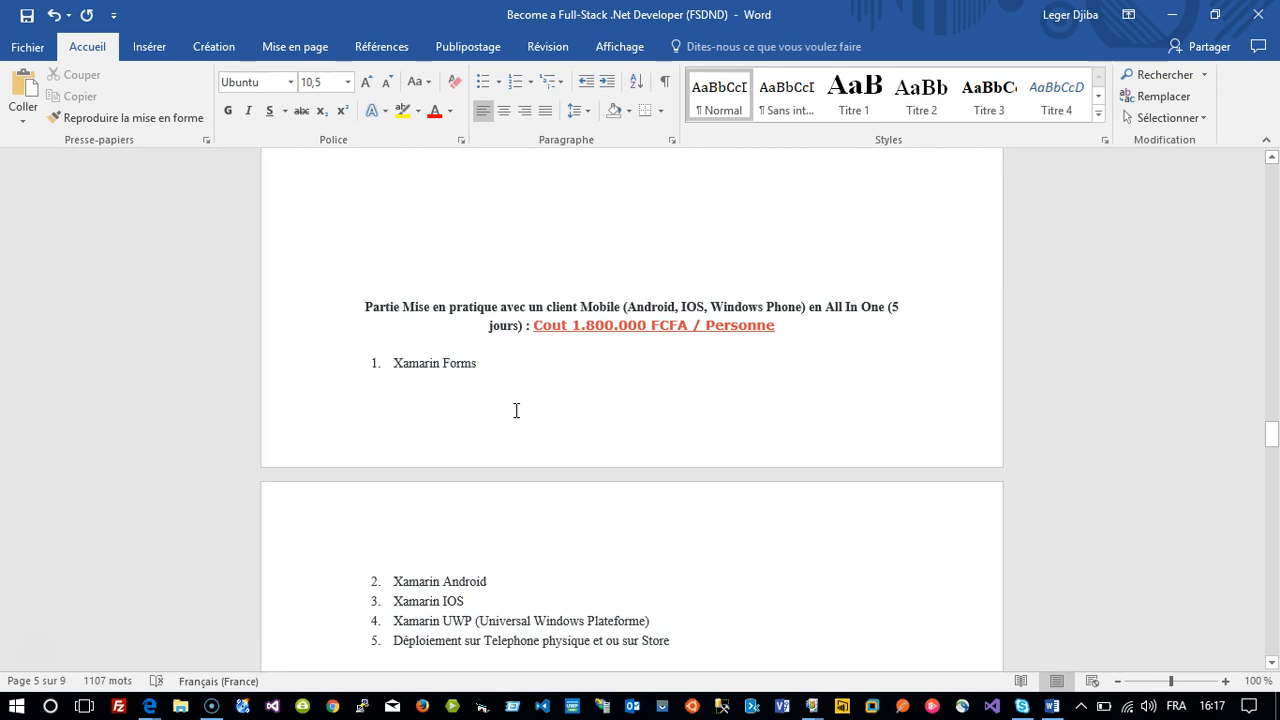
pyautogui.scroll(-8, 516, 410)
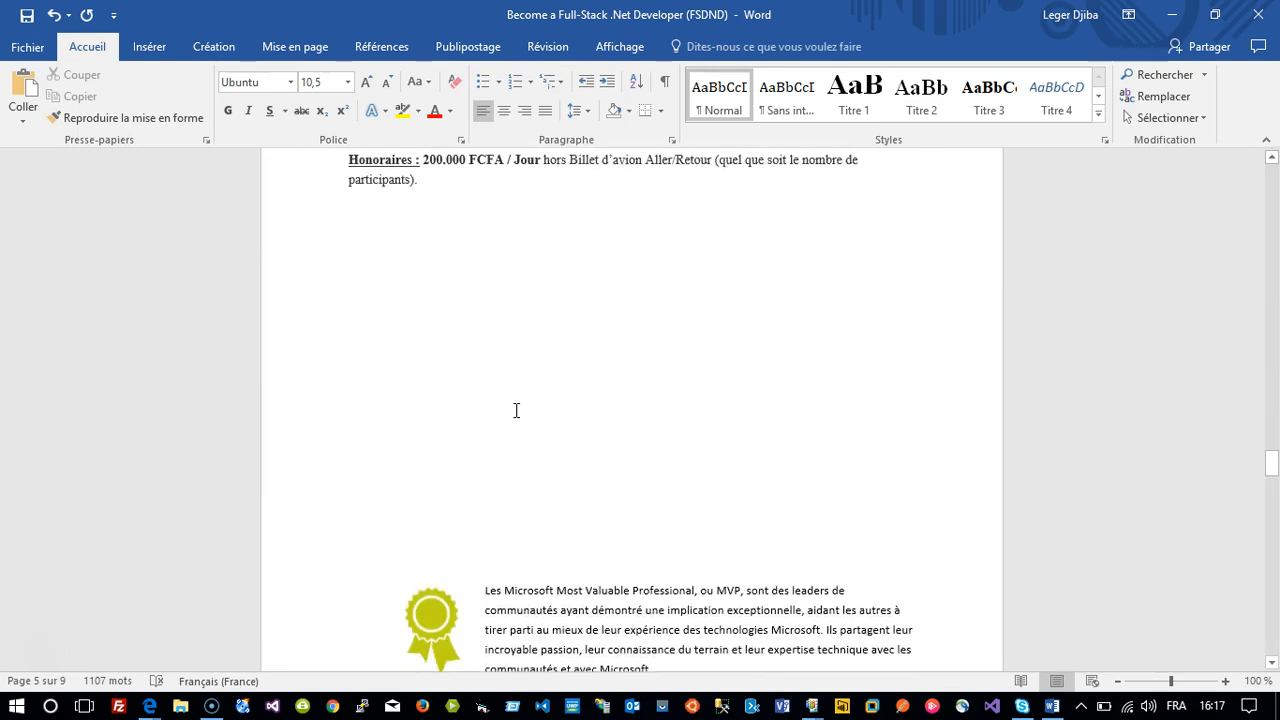
pyautogui.scroll(-10, 516, 410)
pyautogui.scroll(3, 515, 412)
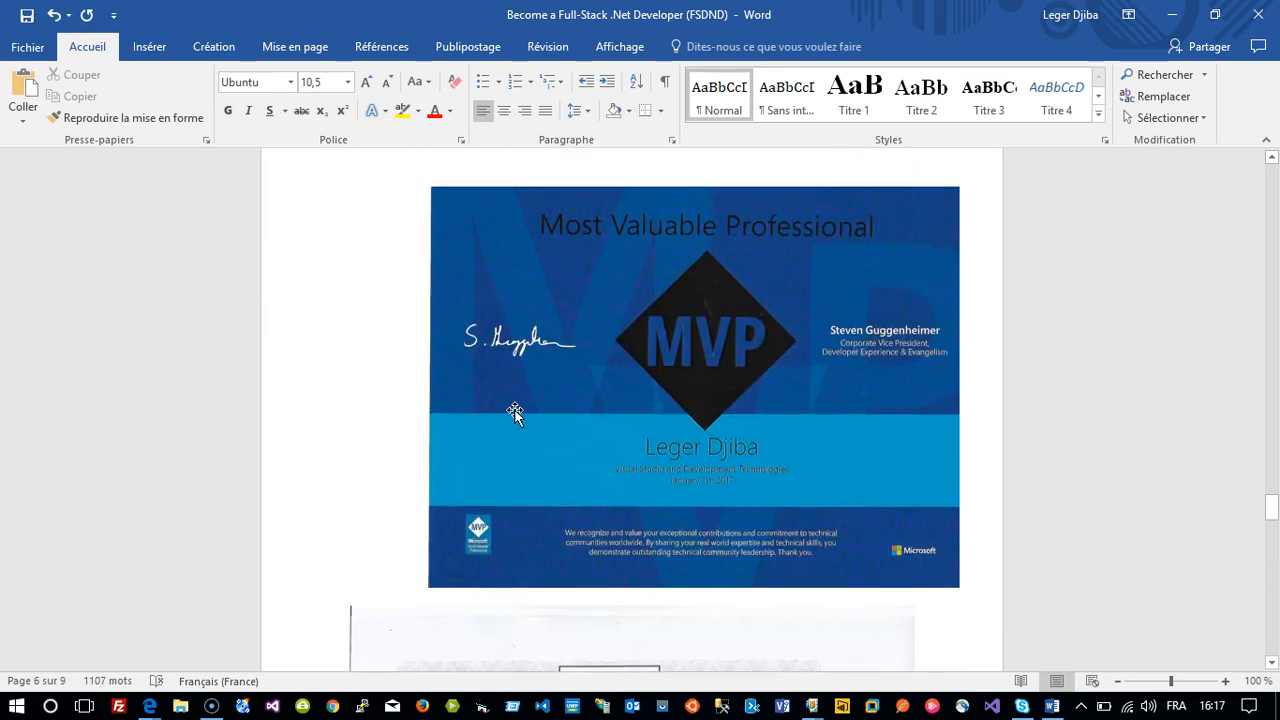
pyautogui.click(1250, 18)
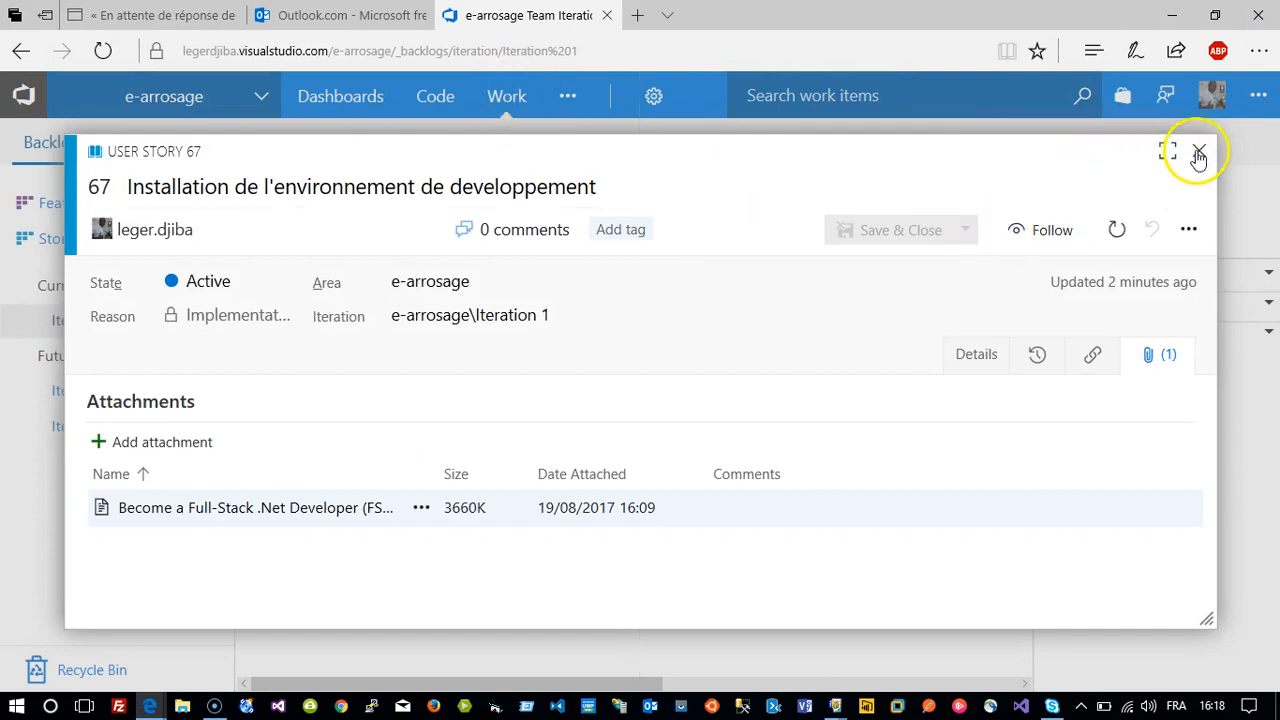
# Close story 67 and return to the Iteration 1 backlog showing its three stories.
pyautogui.click(1199, 152)
pyautogui.click(505, 115)
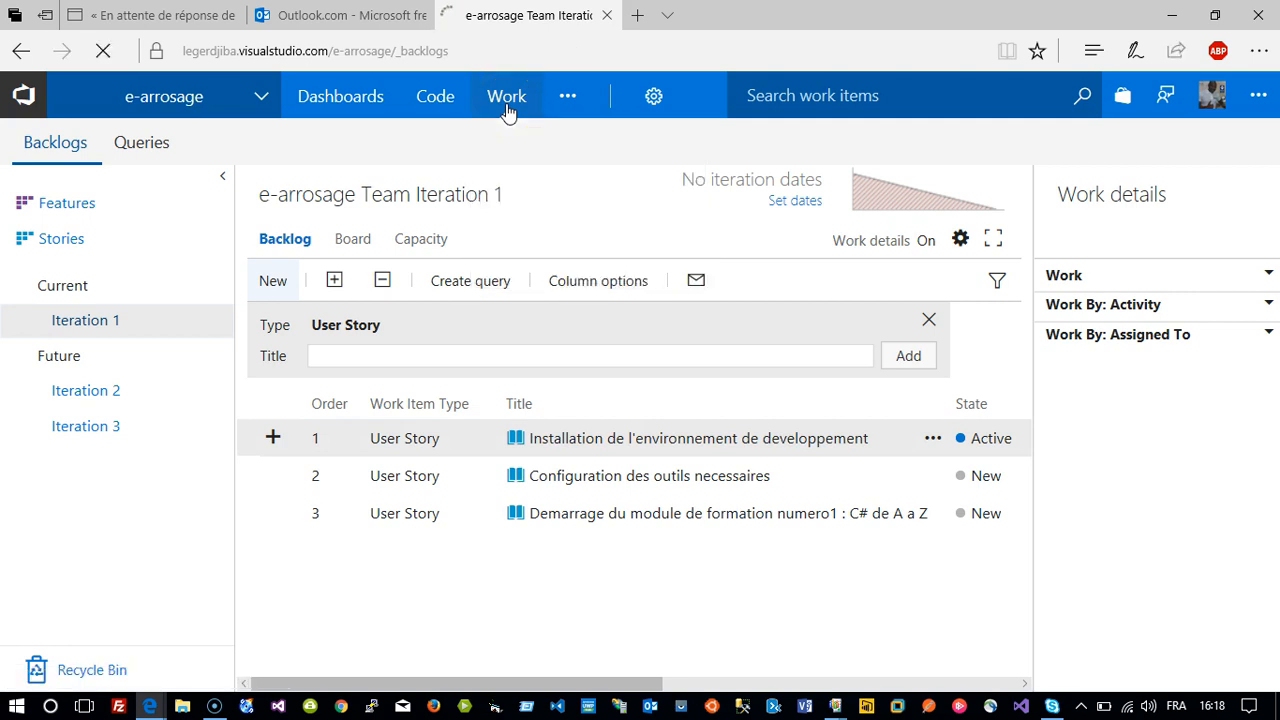
pyautogui.click(110, 315)
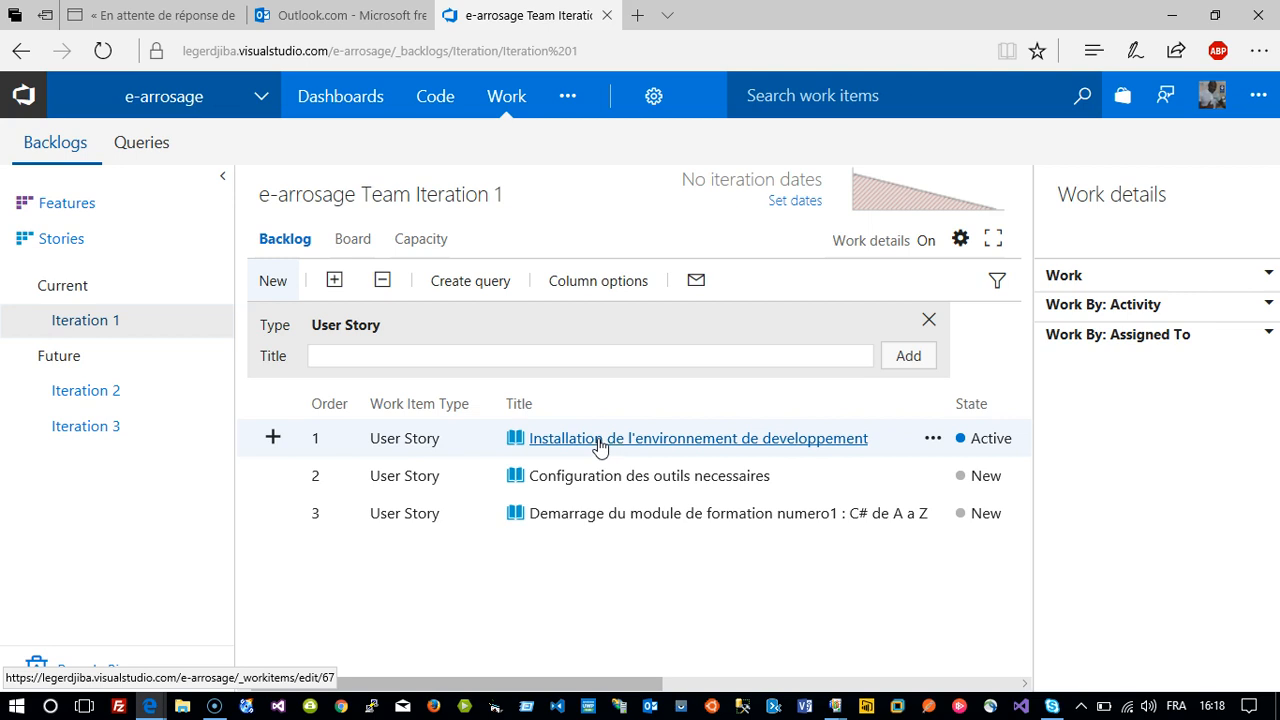
pyautogui.click(598, 440)
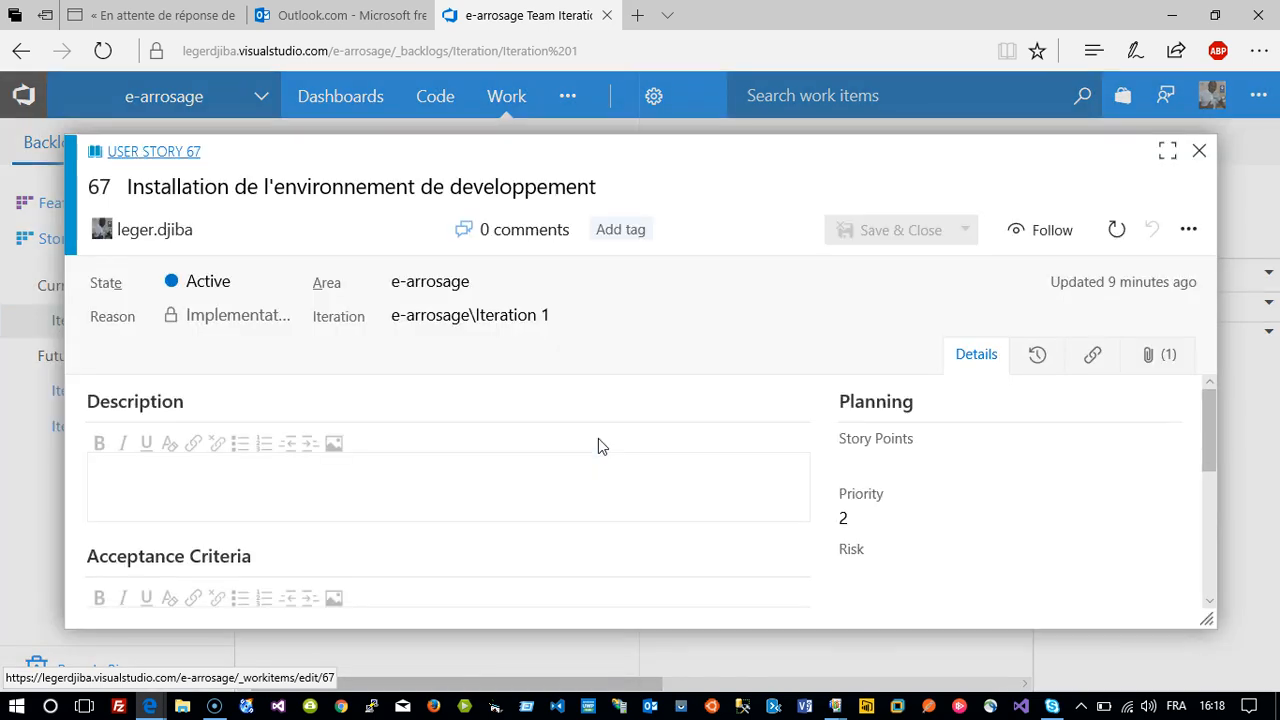
pyautogui.click(410, 497)
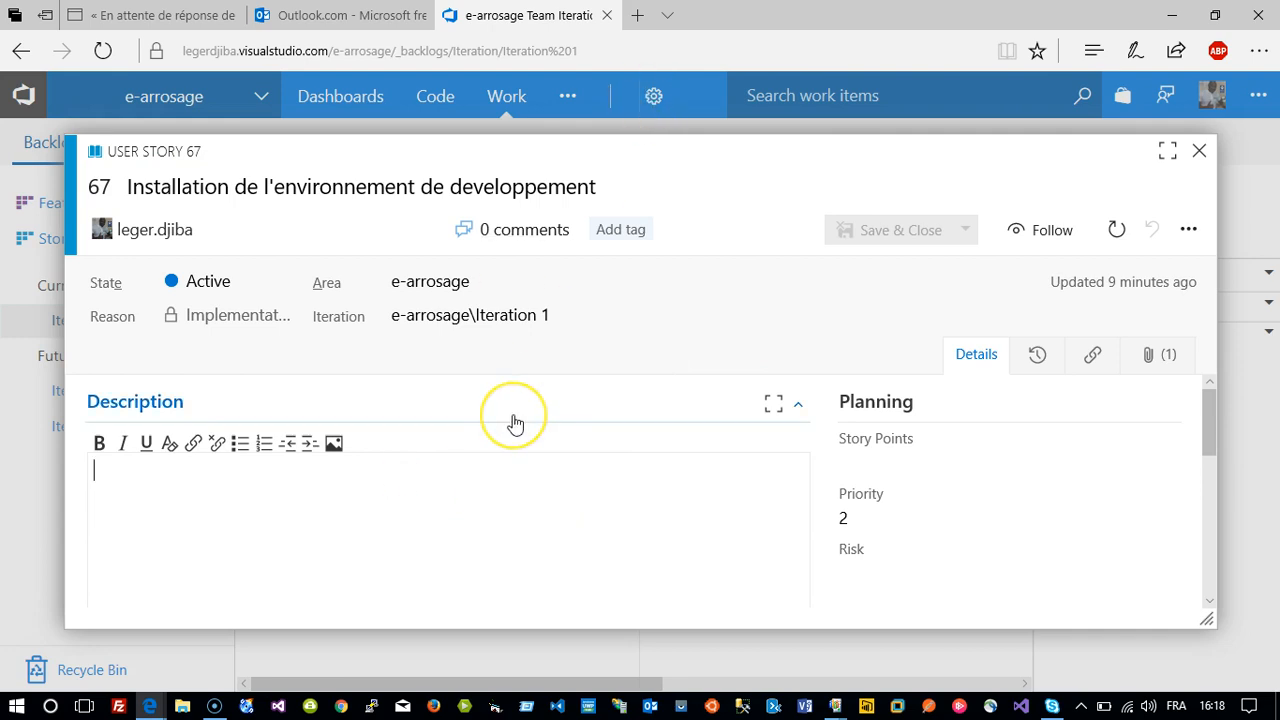
pyautogui.scroll(-2, 515, 423)
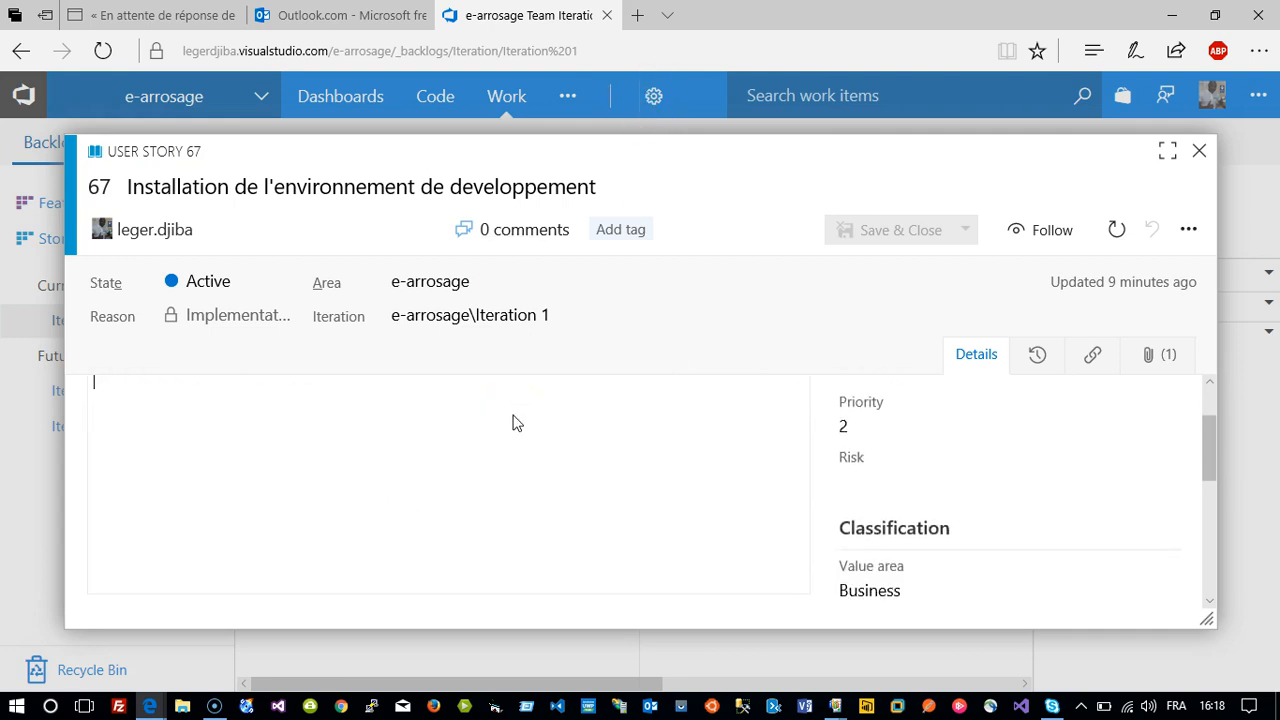
pyautogui.scroll(1, 515, 423)
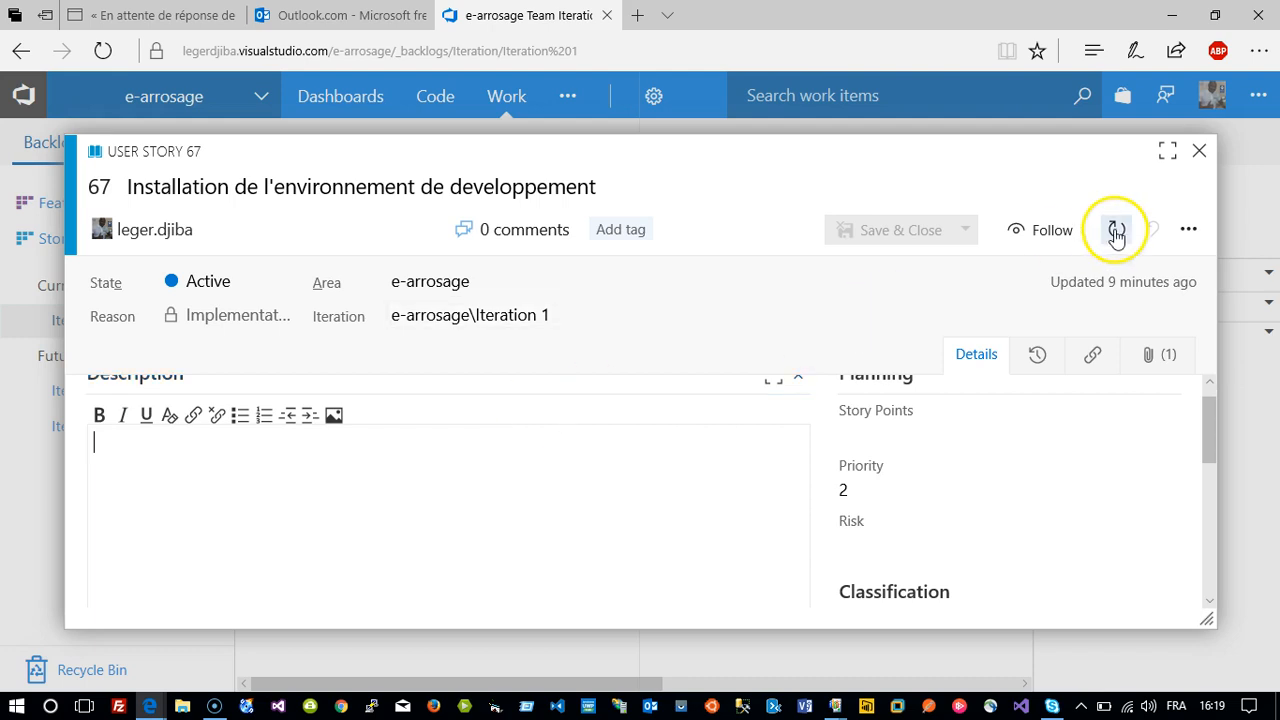
pyautogui.click(1200, 151)
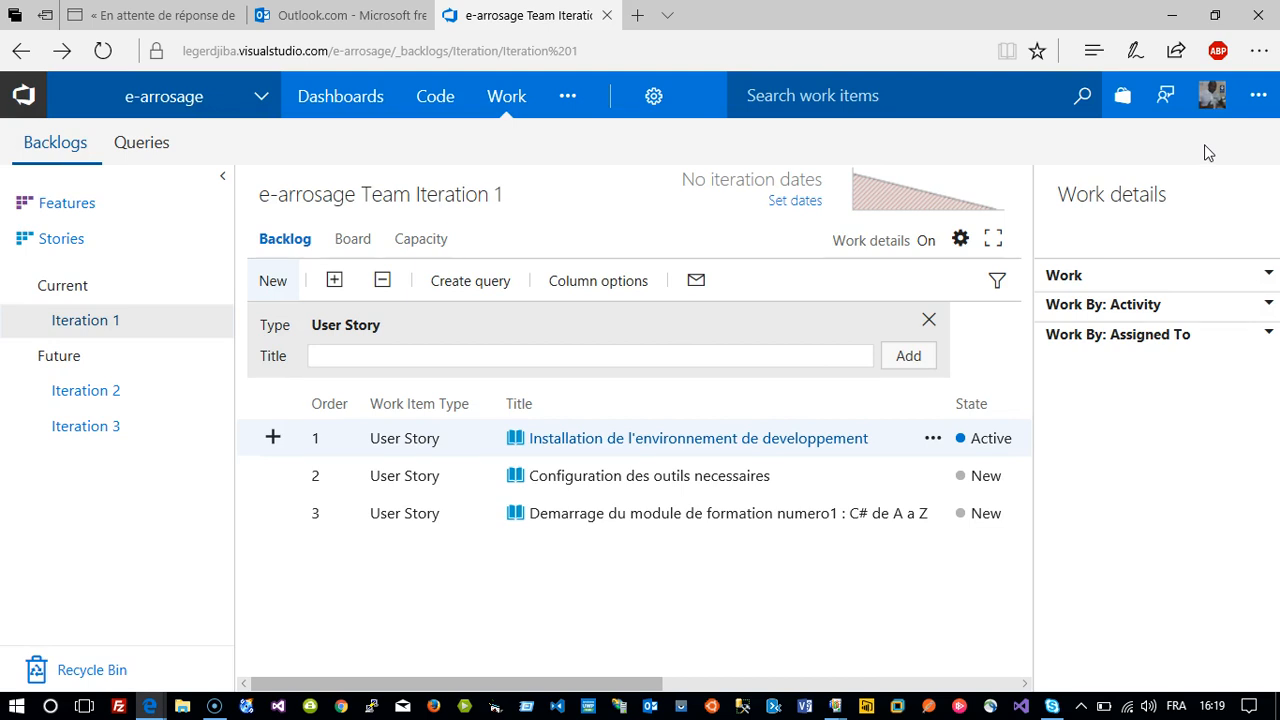
# Show the e-arrosage repository's Files page under Code, with its empty-repo clone, push, import and README options.
pyautogui.click(430, 96)
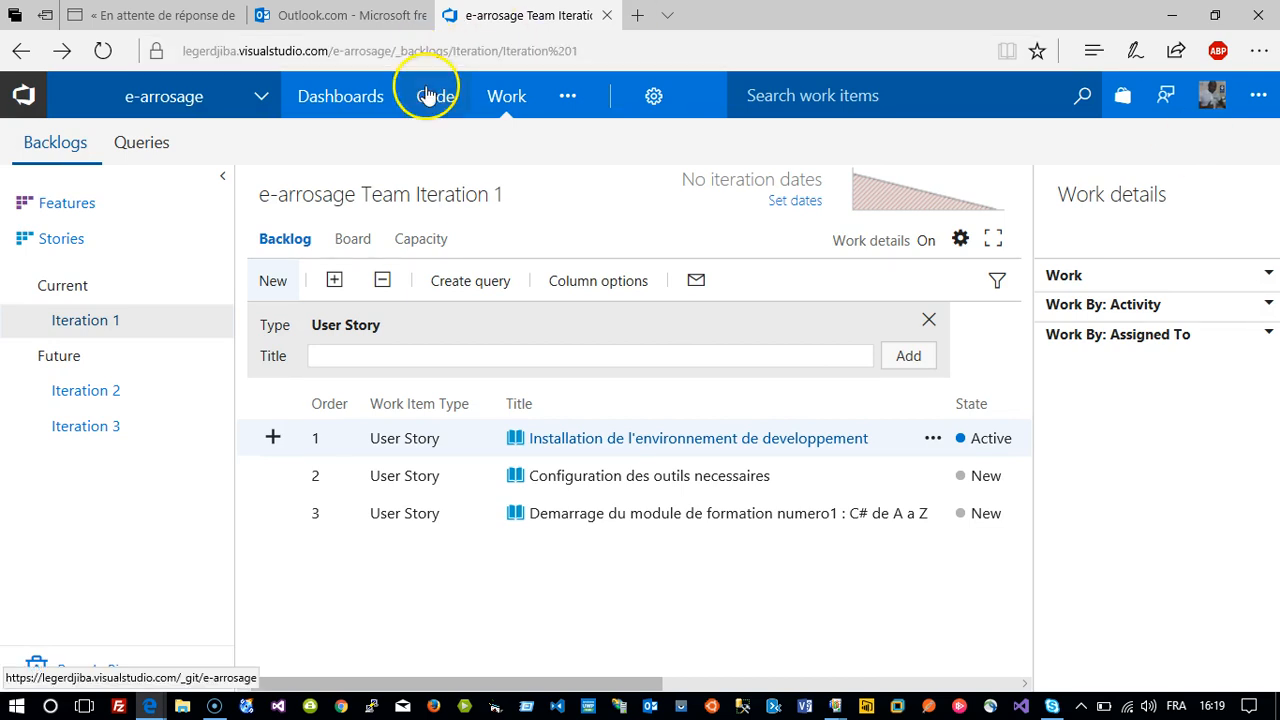
pyautogui.click(440, 146)
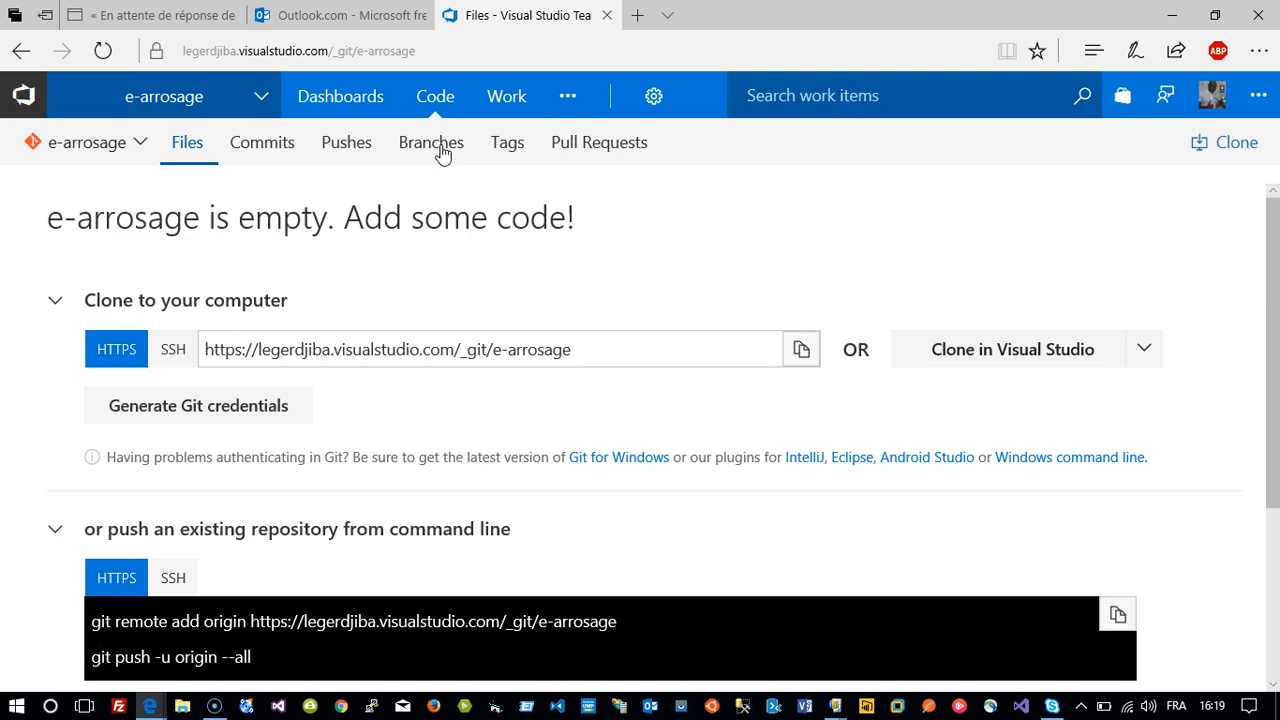
pyautogui.click(513, 181)
pyautogui.scroll(-3, 513, 181)
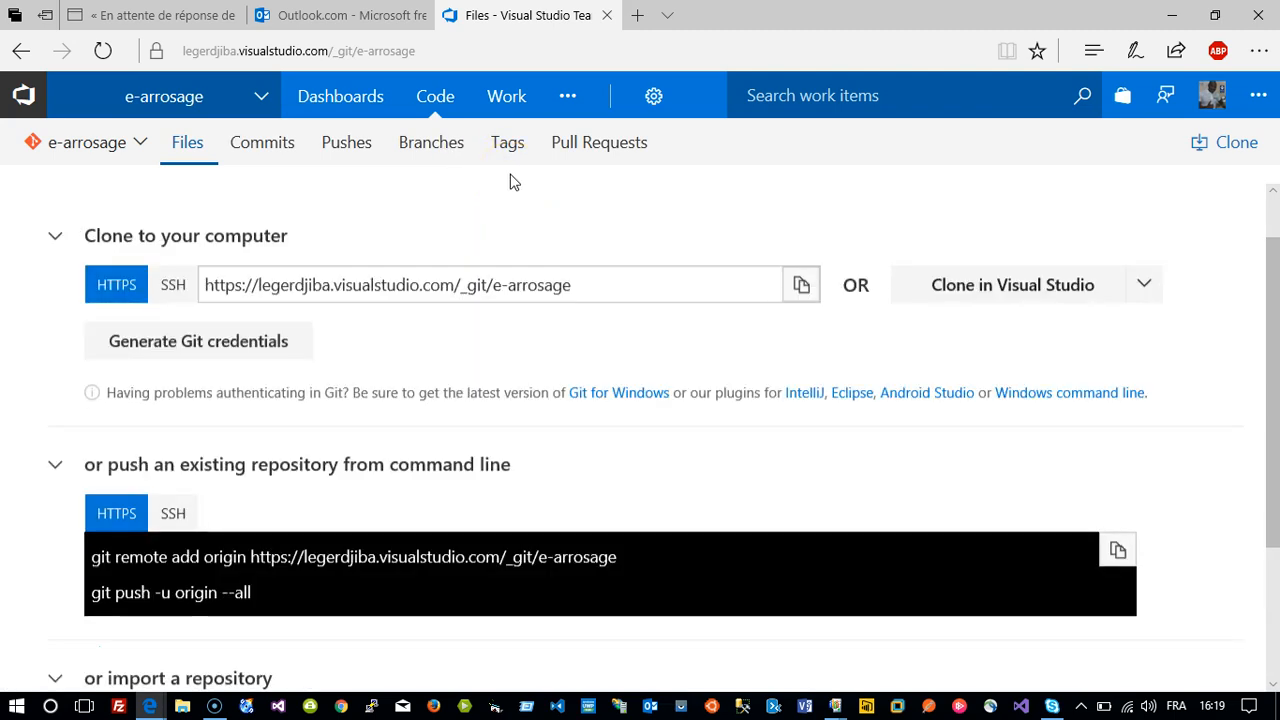
pyautogui.scroll(3, 518, 235)
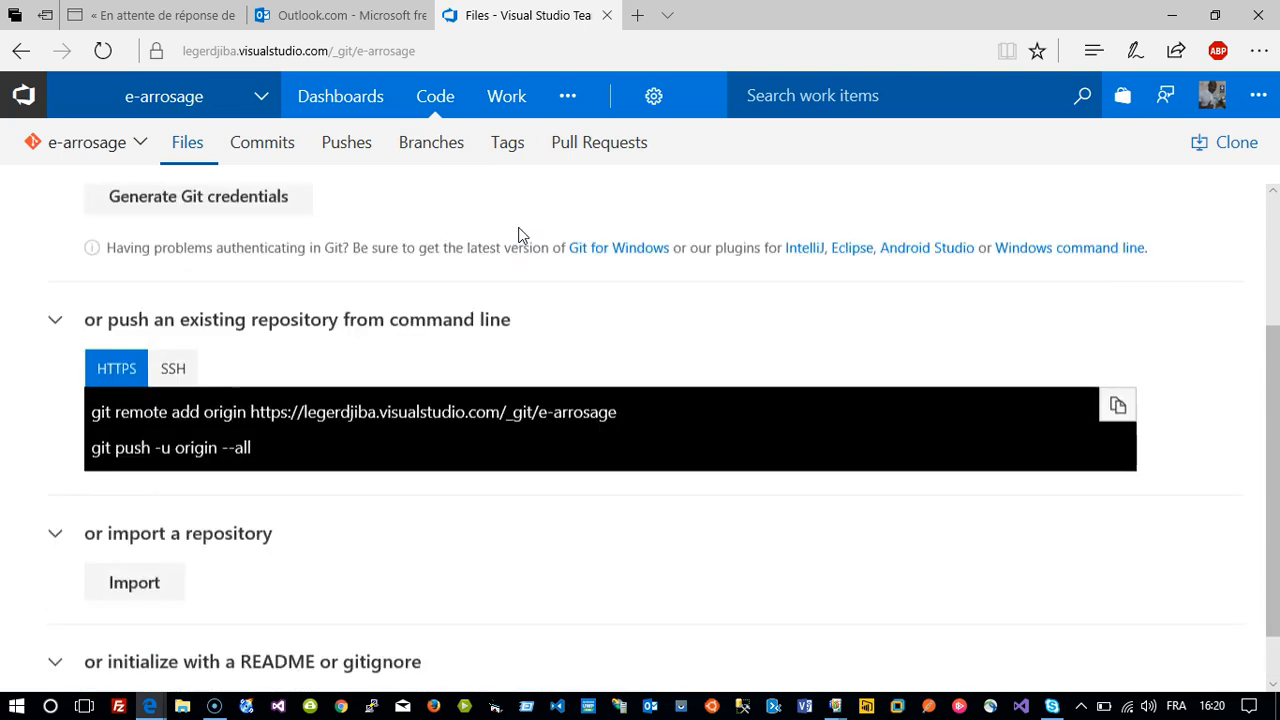